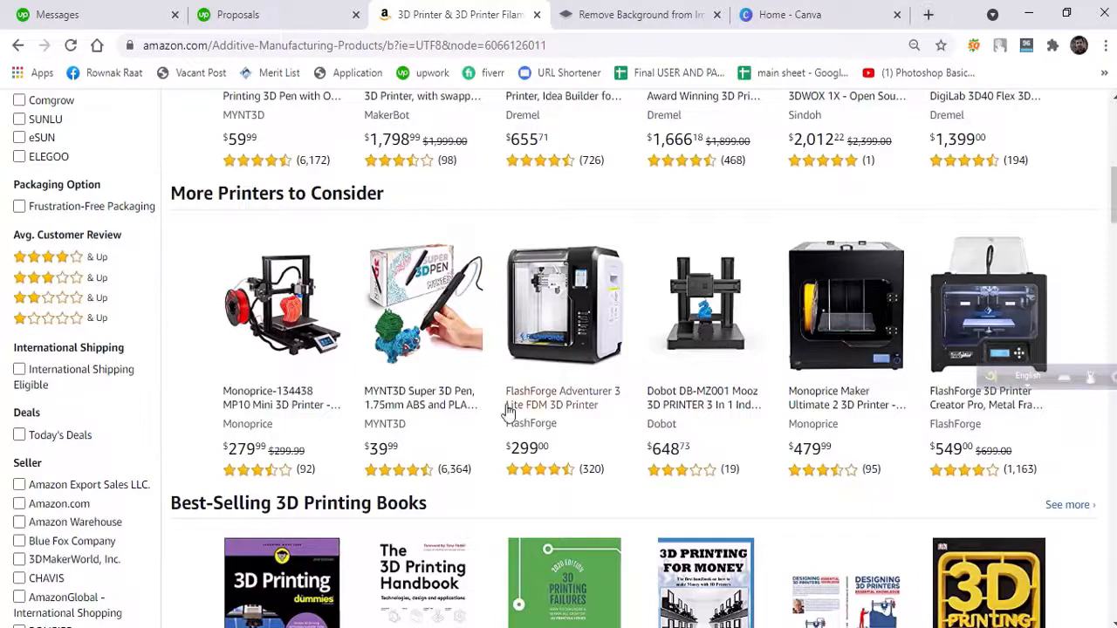
Search Google Images for the product name "FlashForge Adventurer 3 Lite FDM 3D Printer", copied from the Amazon listing
left_click_drag(506, 392, 599, 410)
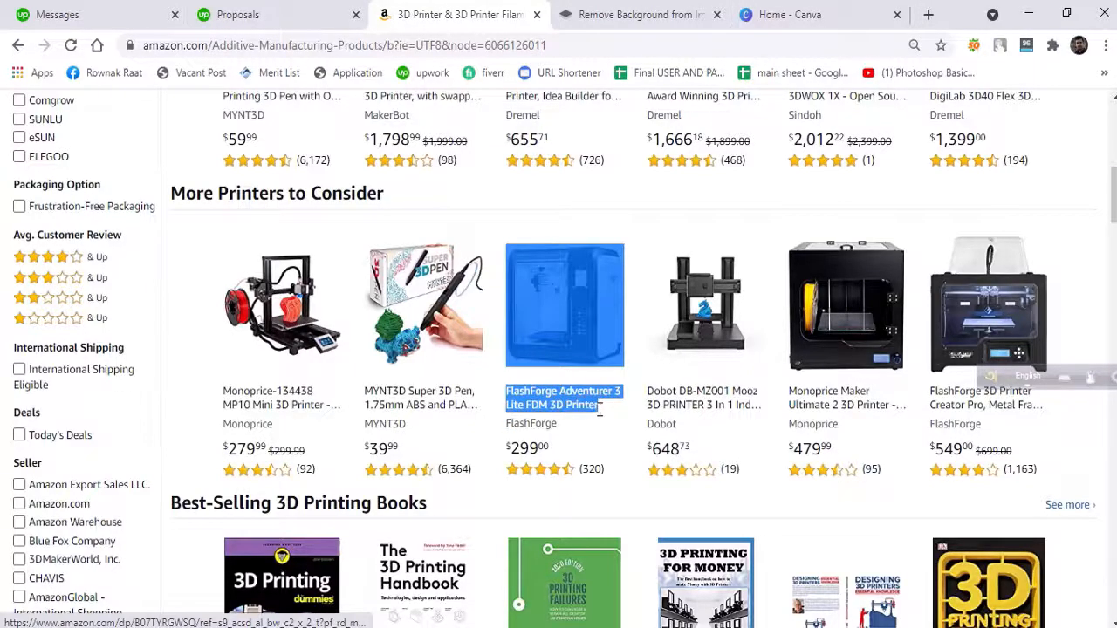
left_click(928, 10)
left_click(549, 50)
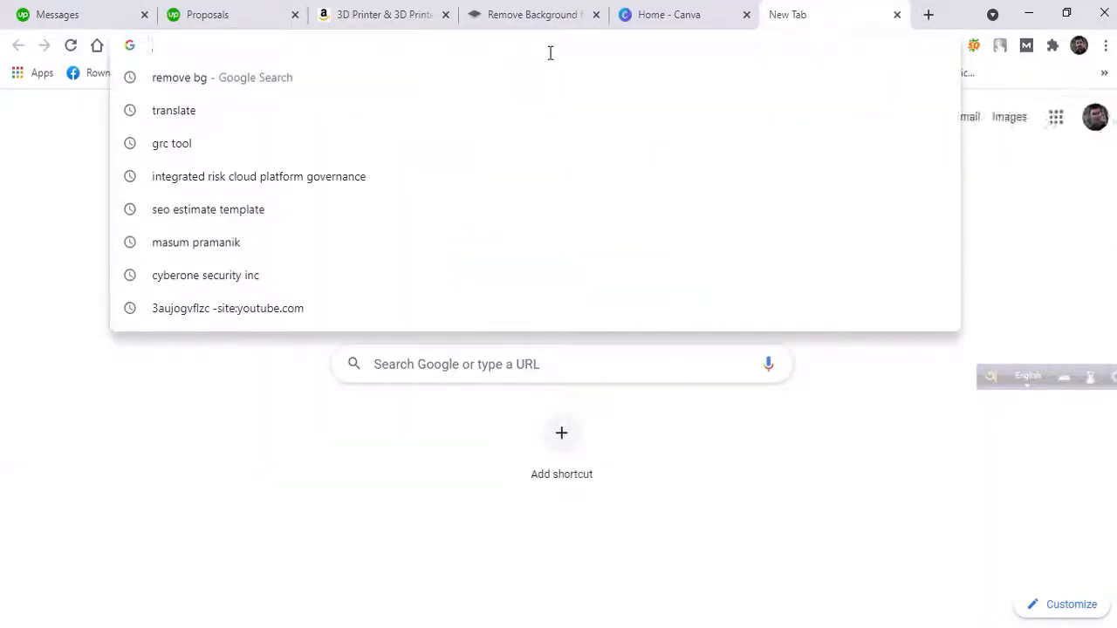
key("ctrl+v")
key("ctrl+v")
key("ctrl+v")
key("Return")
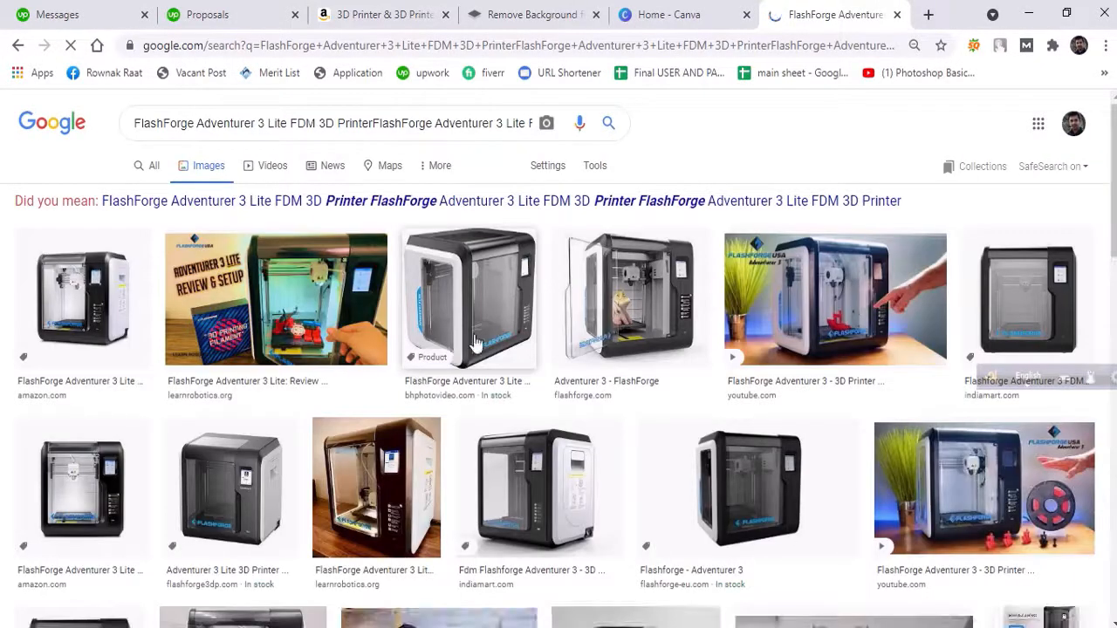
Preview the amazon.com, flashforge.com and bhphotovideo.com image results for the FlashForge printer, comparing with the product picture on the Amazon listing
left_click(102, 313)
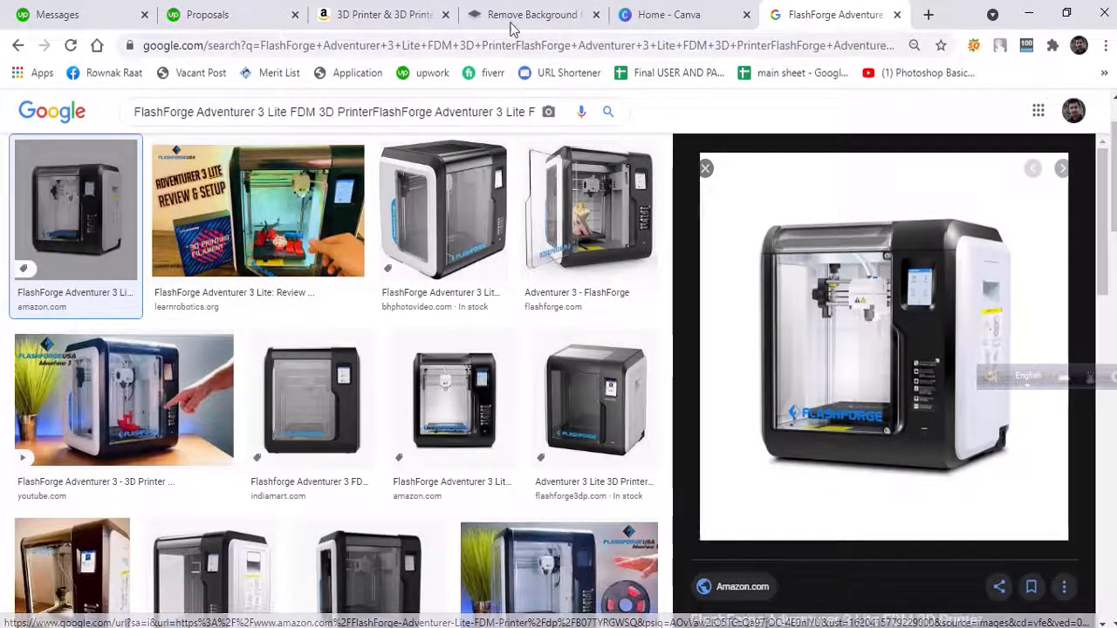
left_click(397, 14)
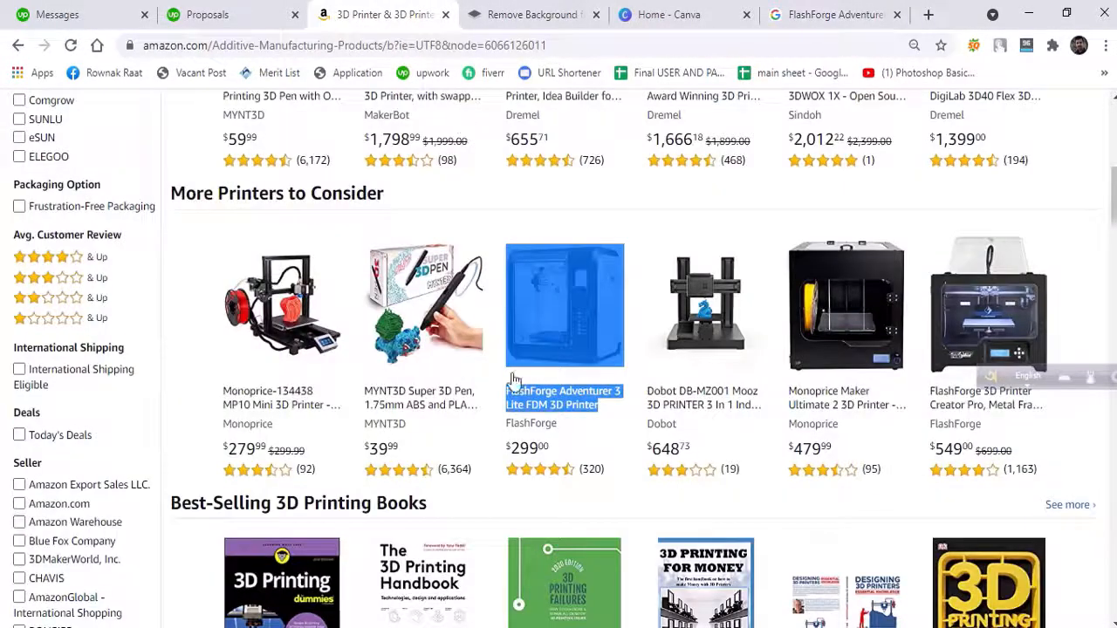
left_click(811, 12)
left_click(18, 44)
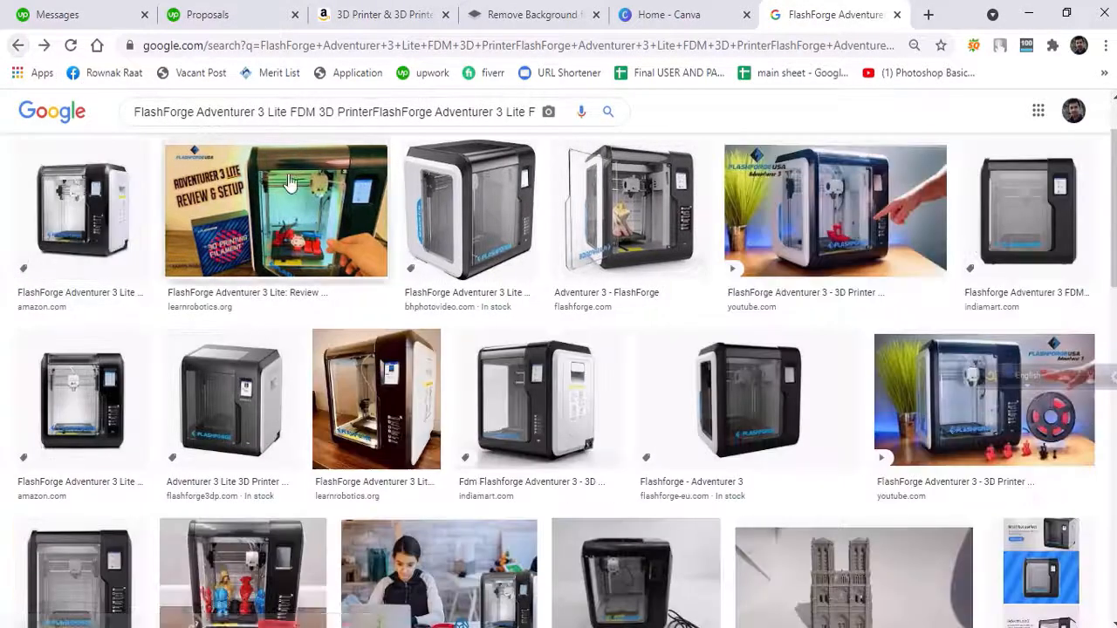
left_click(649, 272)
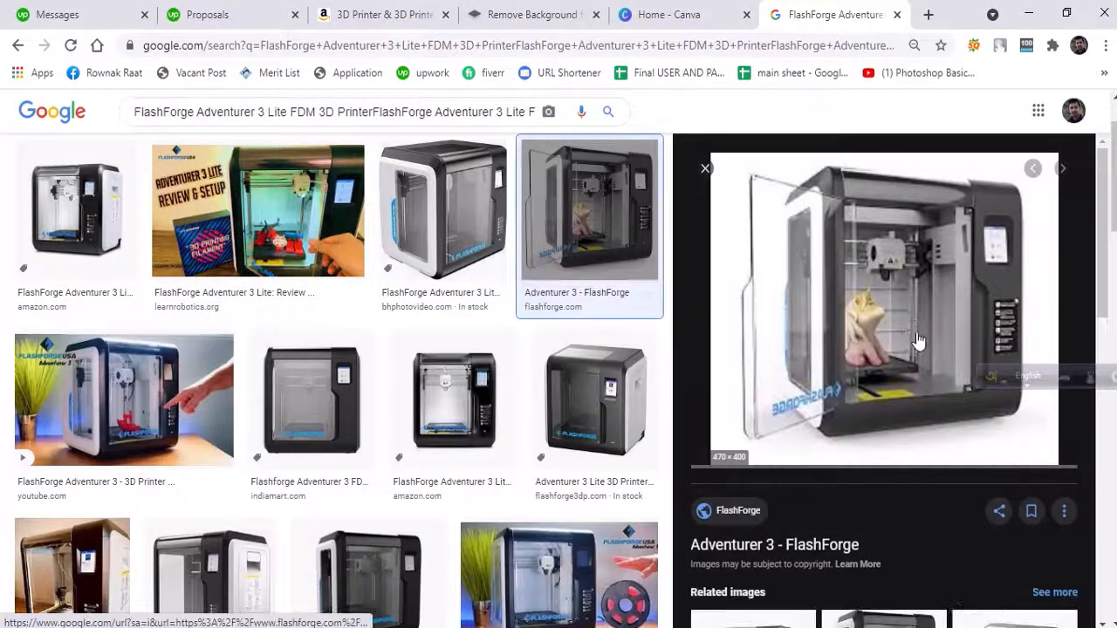
left_click(434, 234)
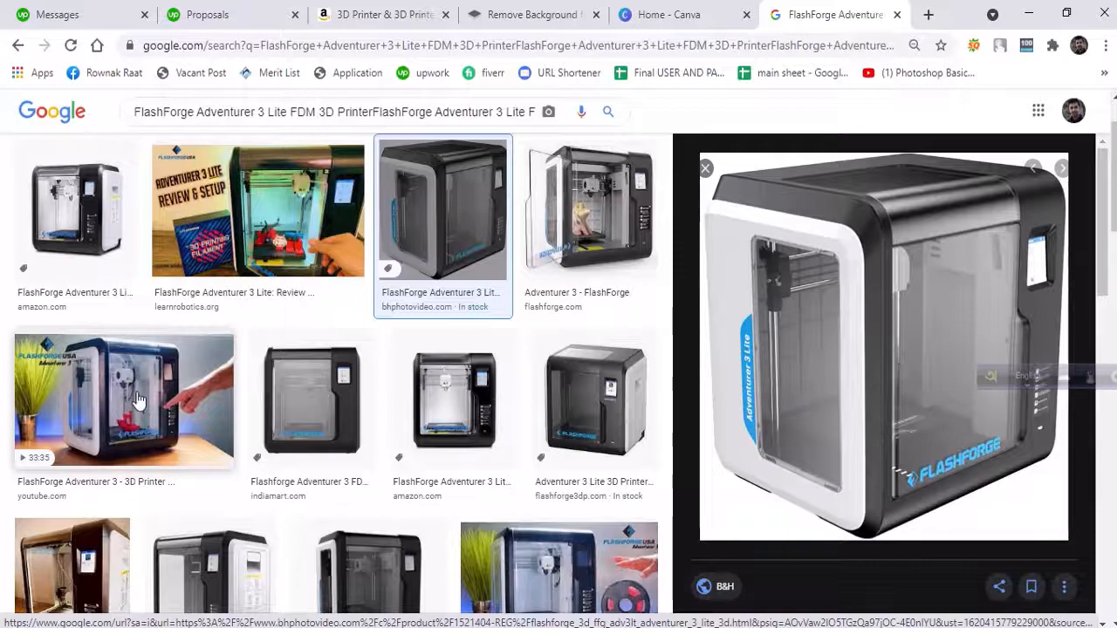
Return to the Amazon 3D printer listing and open the Monoprice-134438 MP10 Mini 3D Printer product page in a new tab
left_click(386, 14)
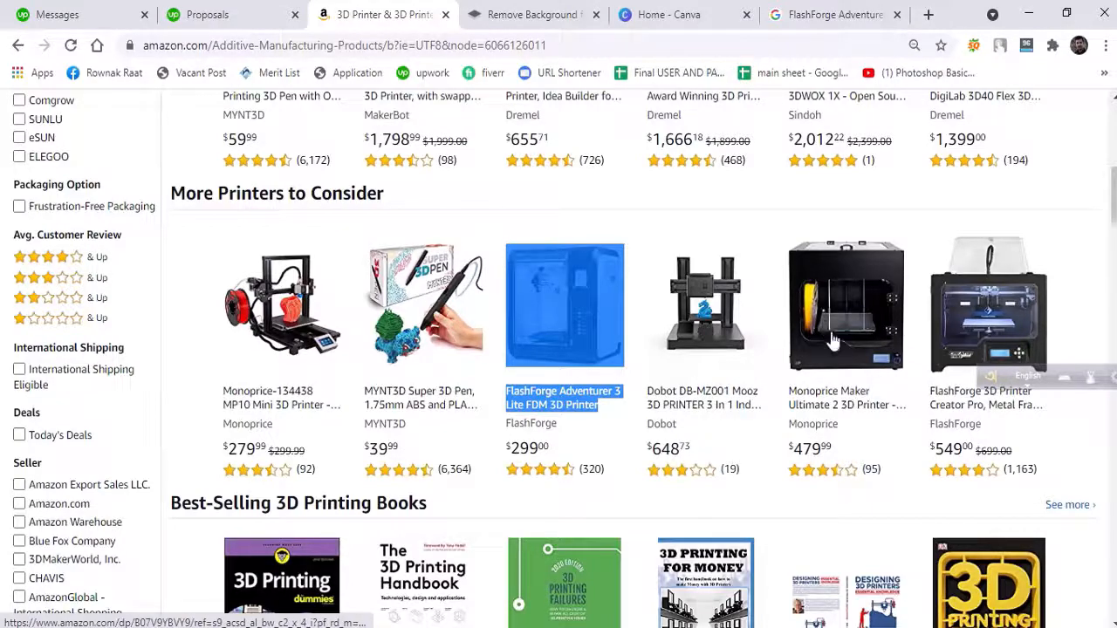
left_click(656, 207)
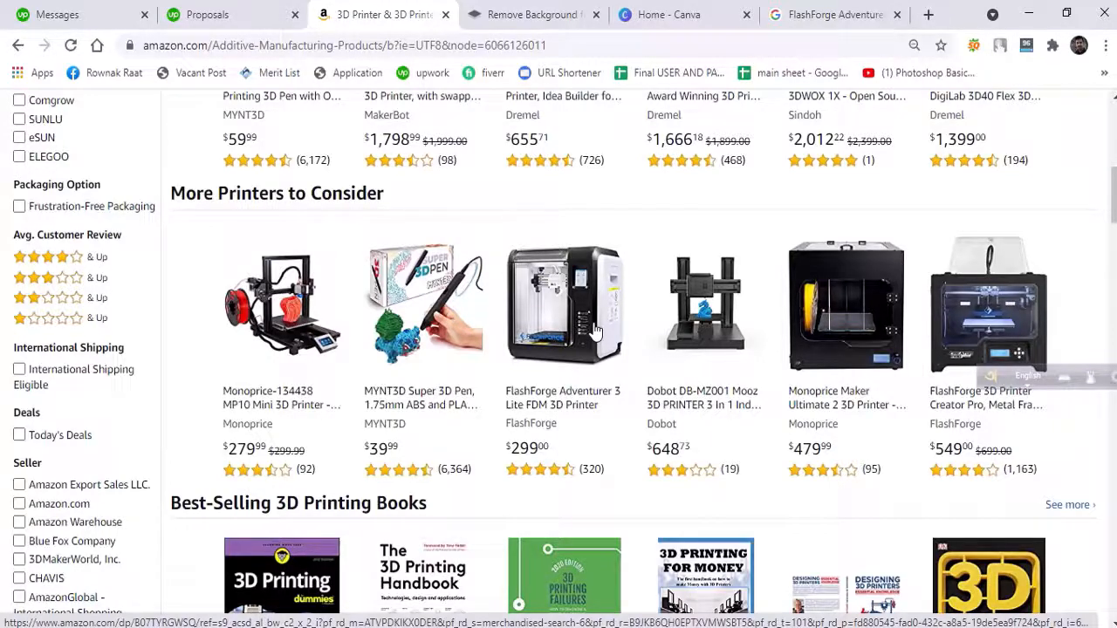
right_click(283, 316)
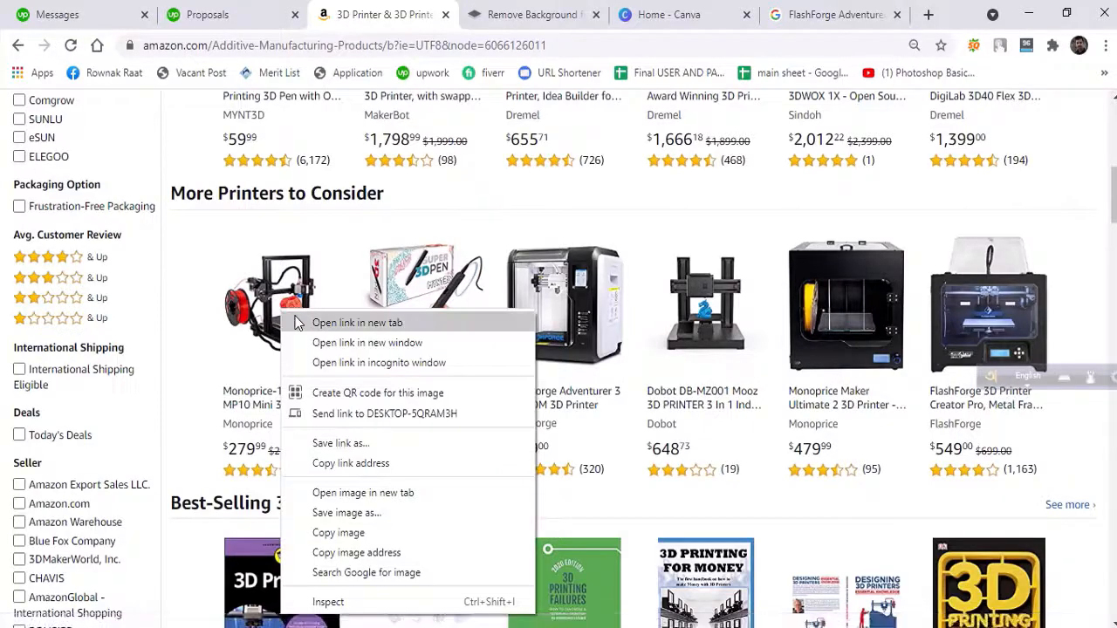
left_click(312, 323)
left_click(455, 15)
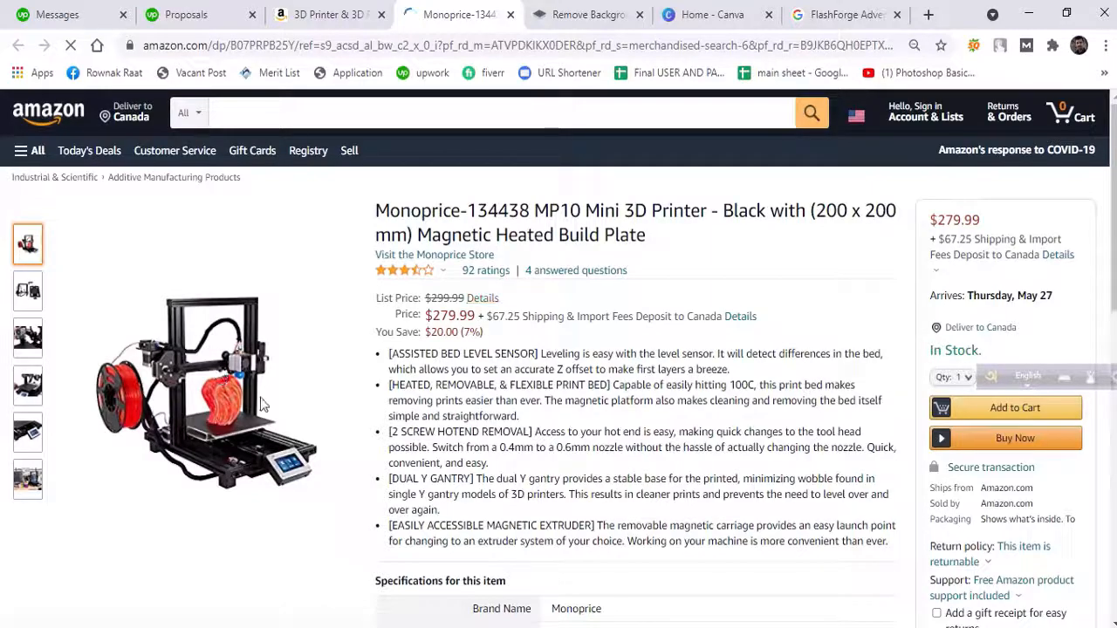
Open the Monoprice printer's main product image in the enlarged gallery view
mouse_move(231, 397)
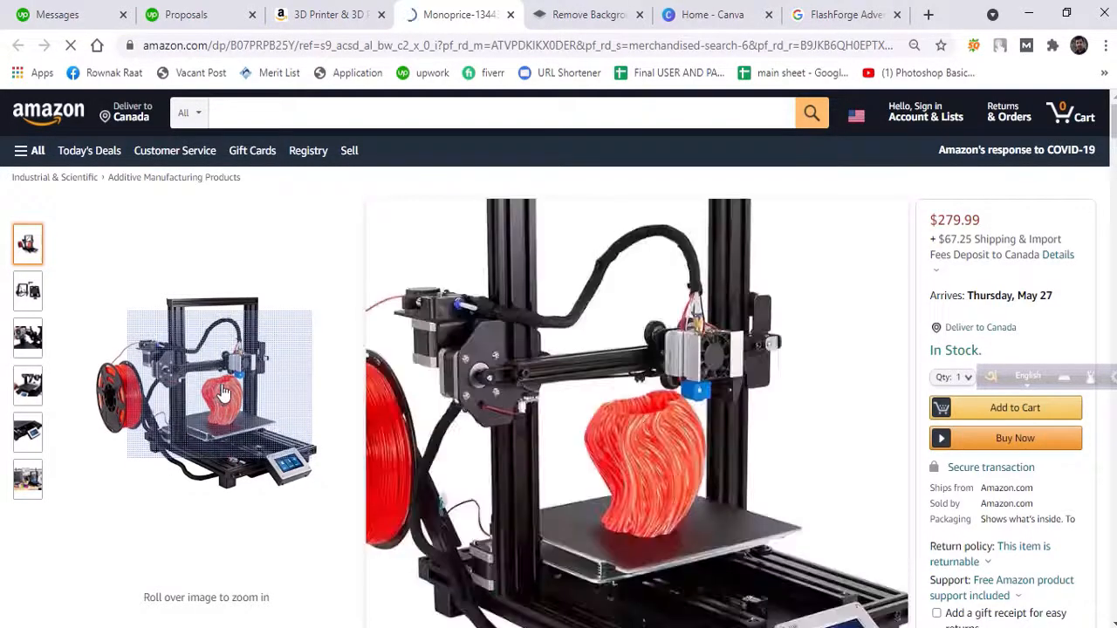
right_click(528, 371)
left_click(227, 383)
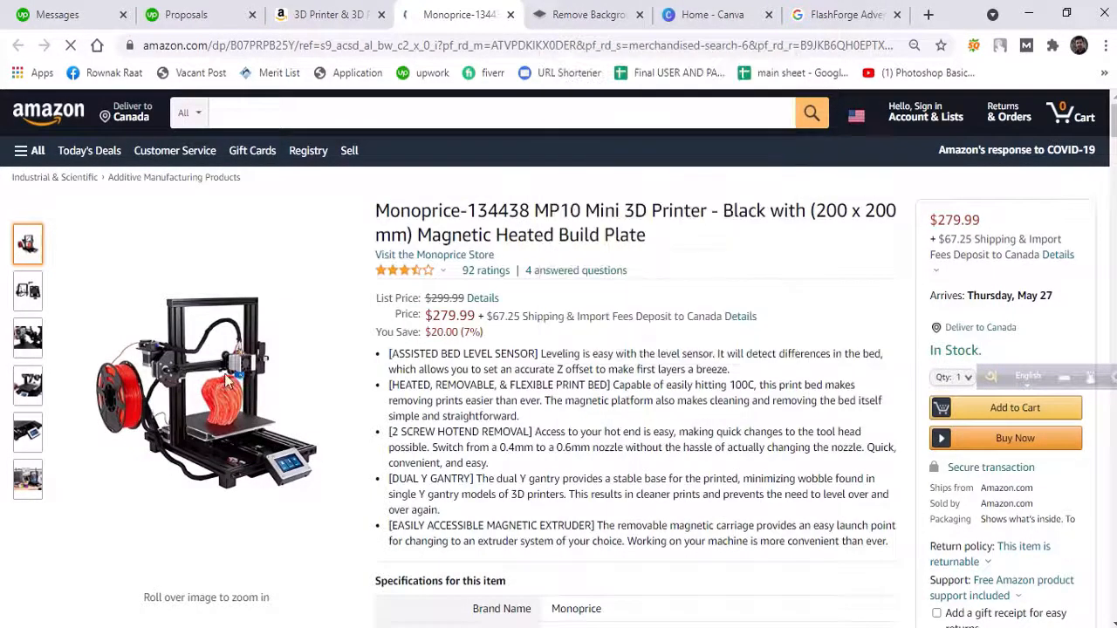
left_click(224, 373)
Save the enlarged main printer image as a JPEG in a new folder on the Desktop, keeping the default folder name
right_click(501, 373)
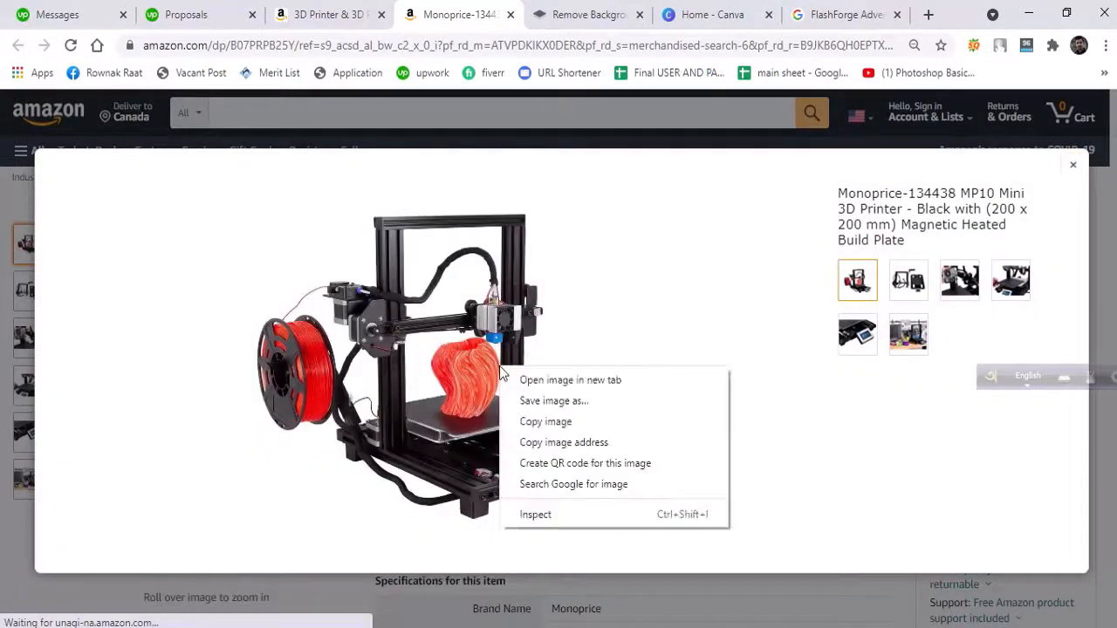
left_click(529, 402)
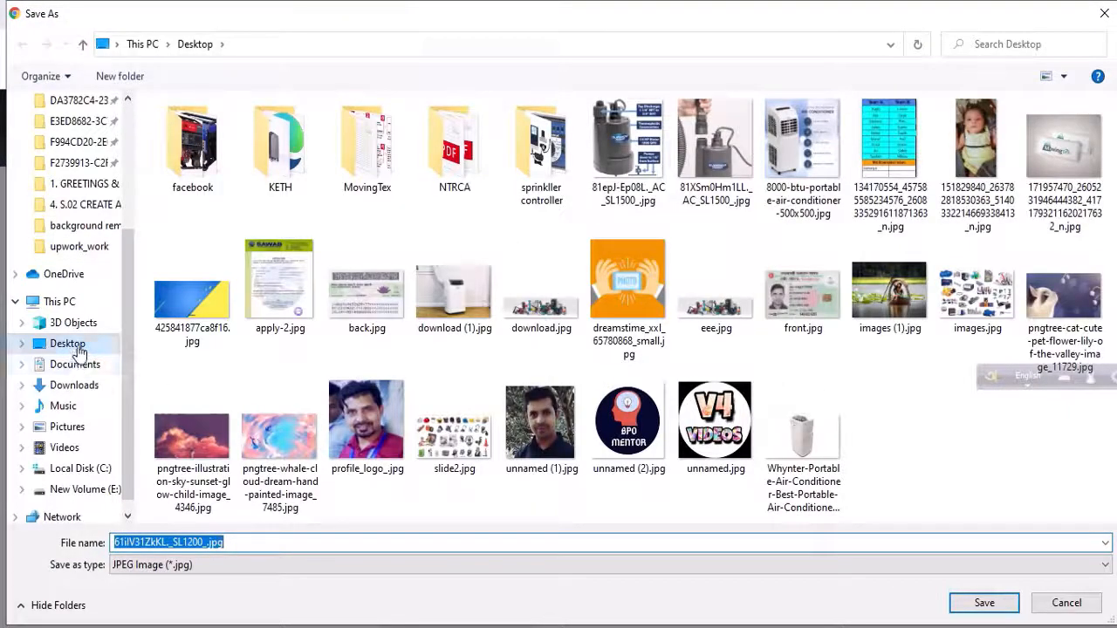
left_click(70, 349)
left_click(120, 76)
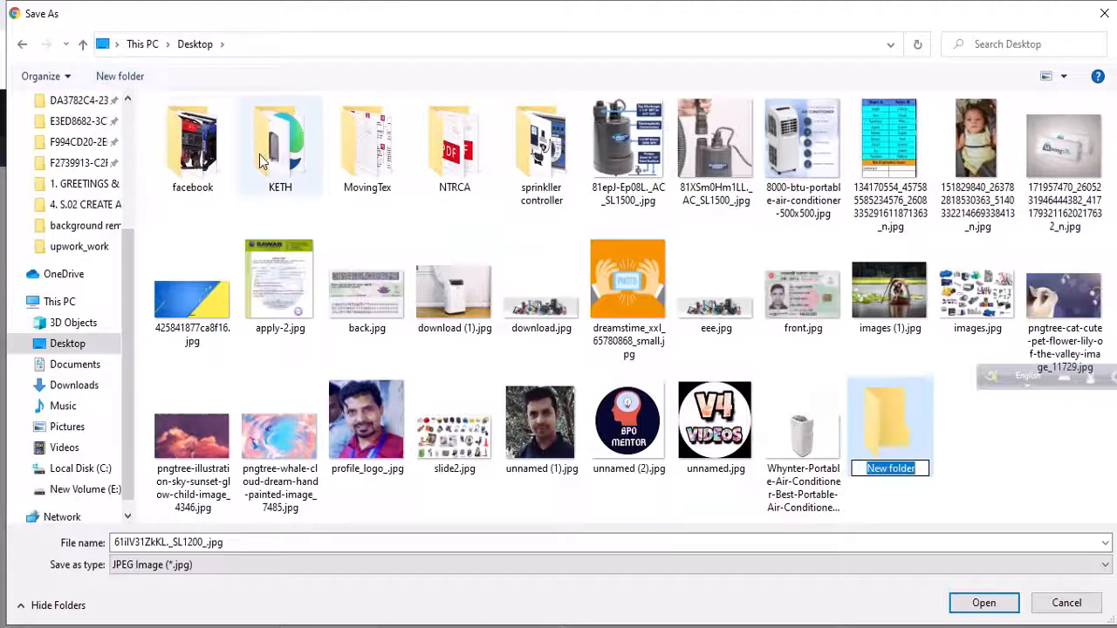
left_click(921, 432)
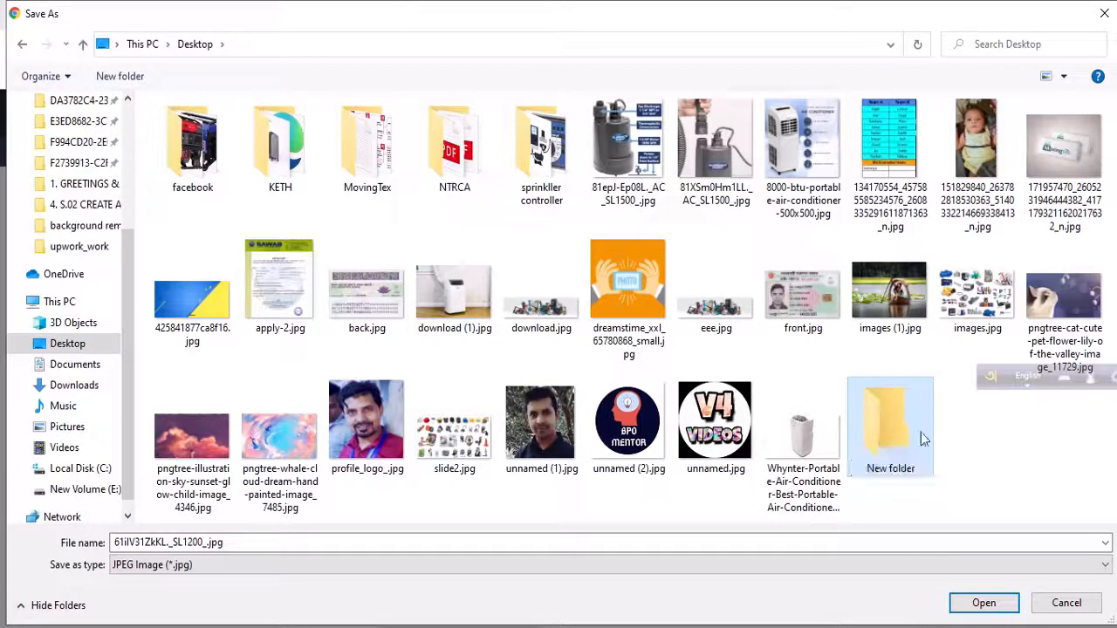
left_click(968, 602)
left_click(973, 603)
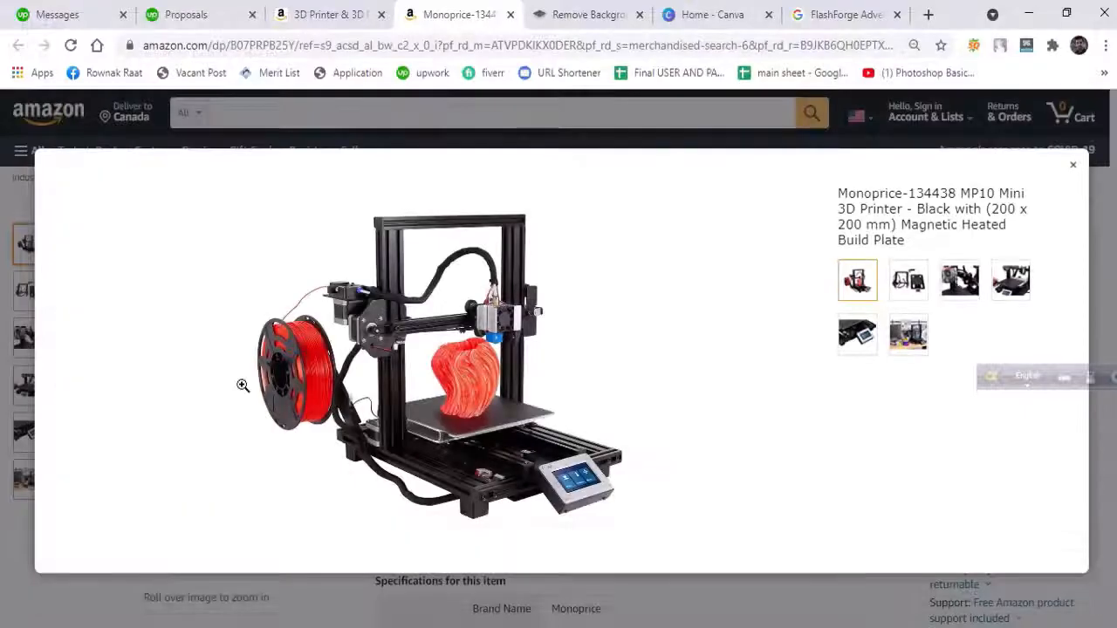
Save the second gallery image, showing the disassembled frame and base, as a JPEG in the same new folder
left_click(940, 301)
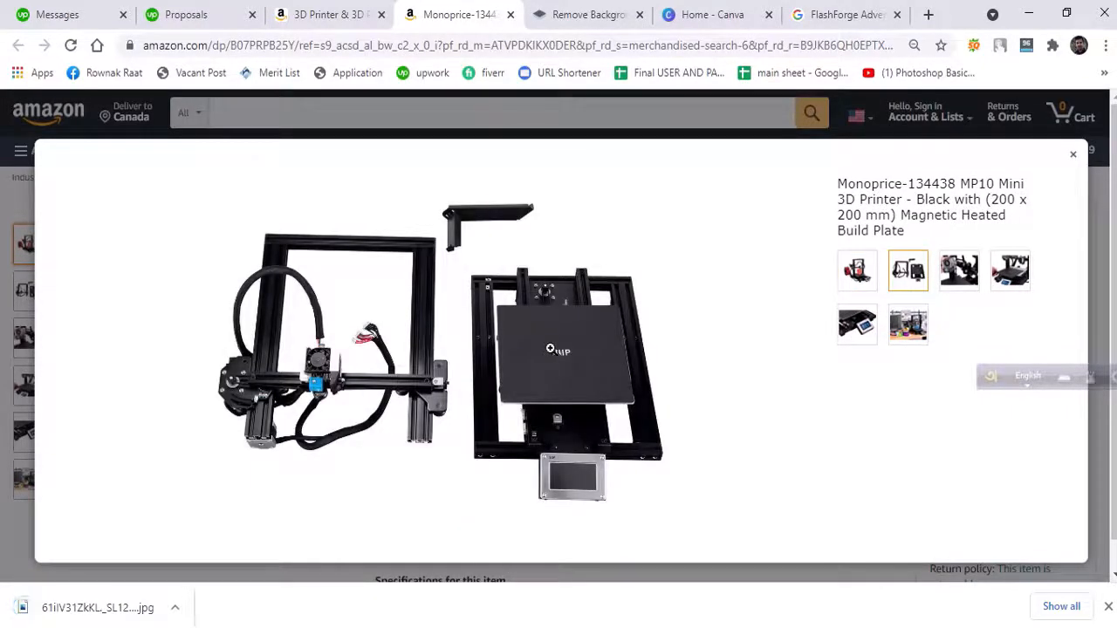
right_click(549, 349)
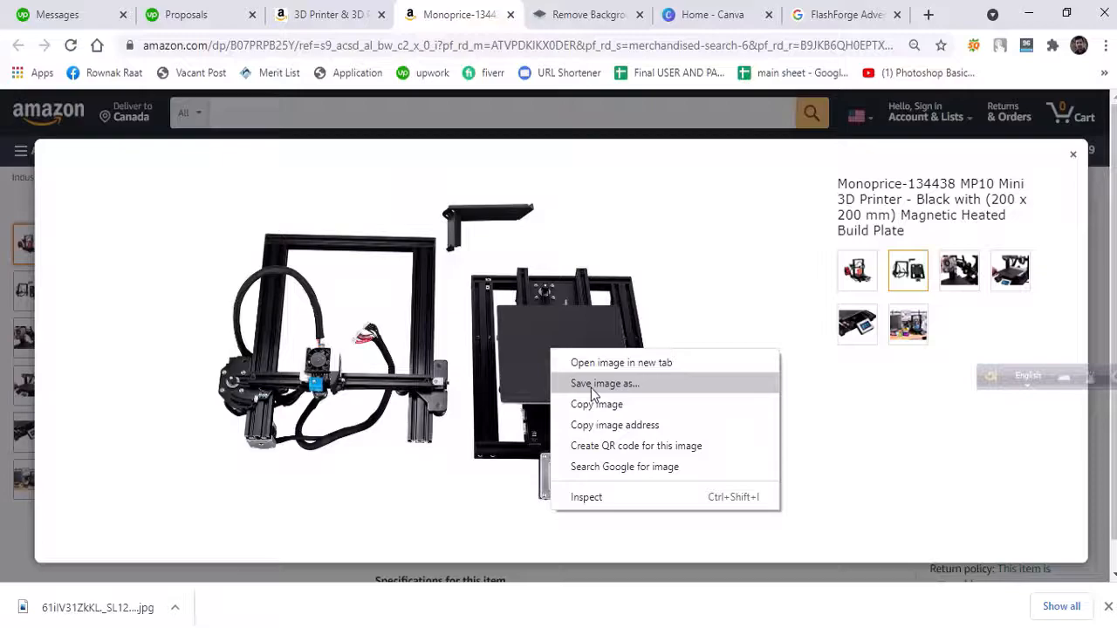
left_click(593, 386)
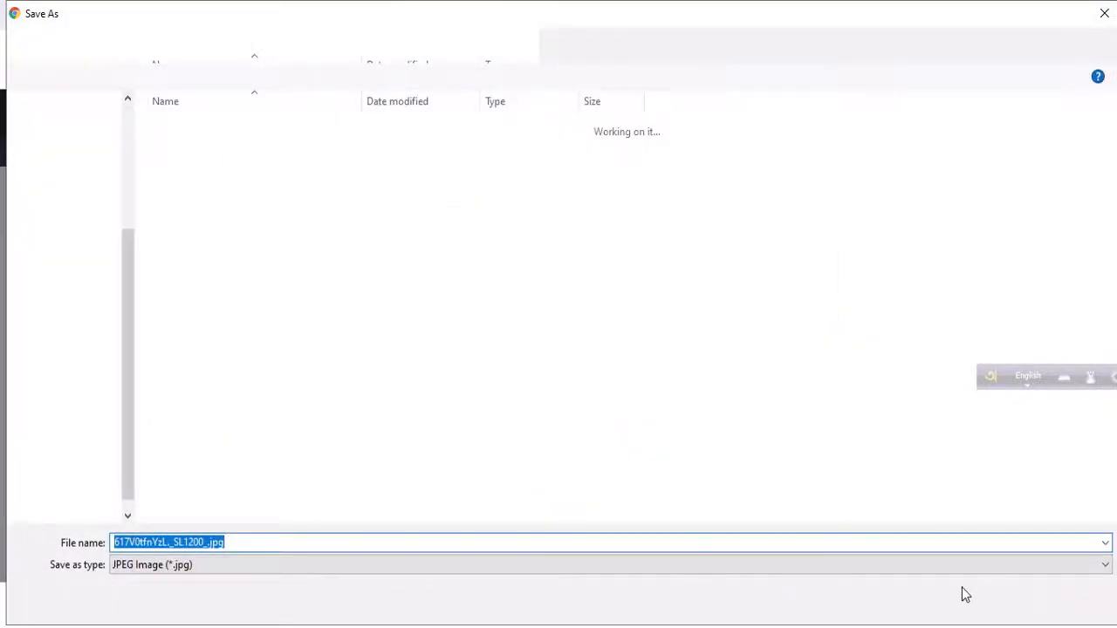
left_click(959, 607)
Save the gallery close-up of the printer's touchscreen as a JPEG in the same new folder
left_click(868, 324)
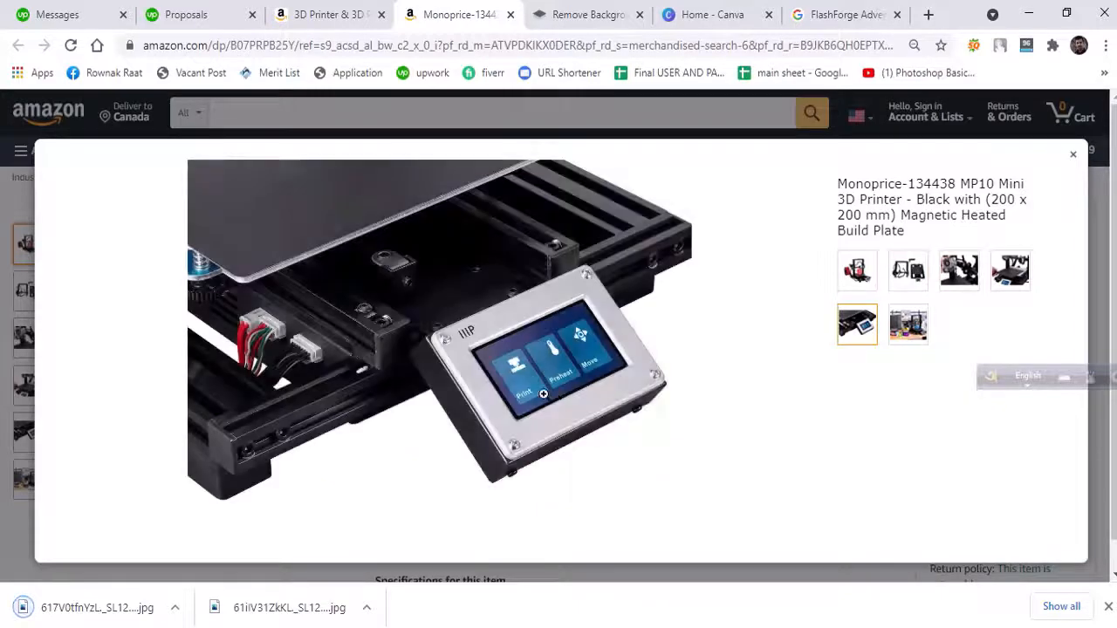
right_click(492, 334)
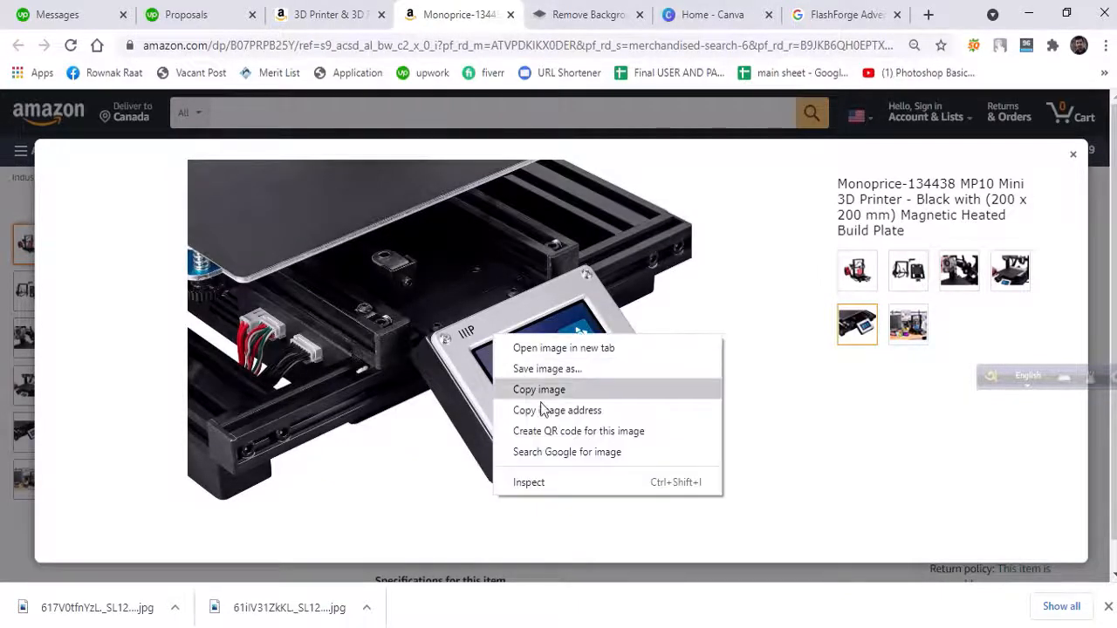
left_click(549, 372)
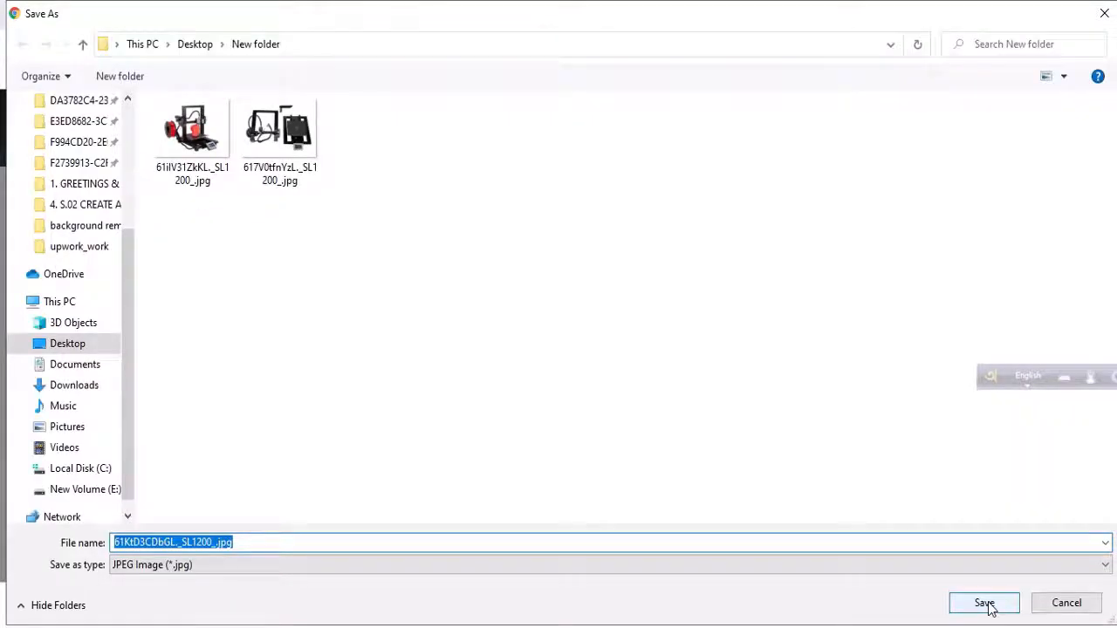
left_click(984, 603)
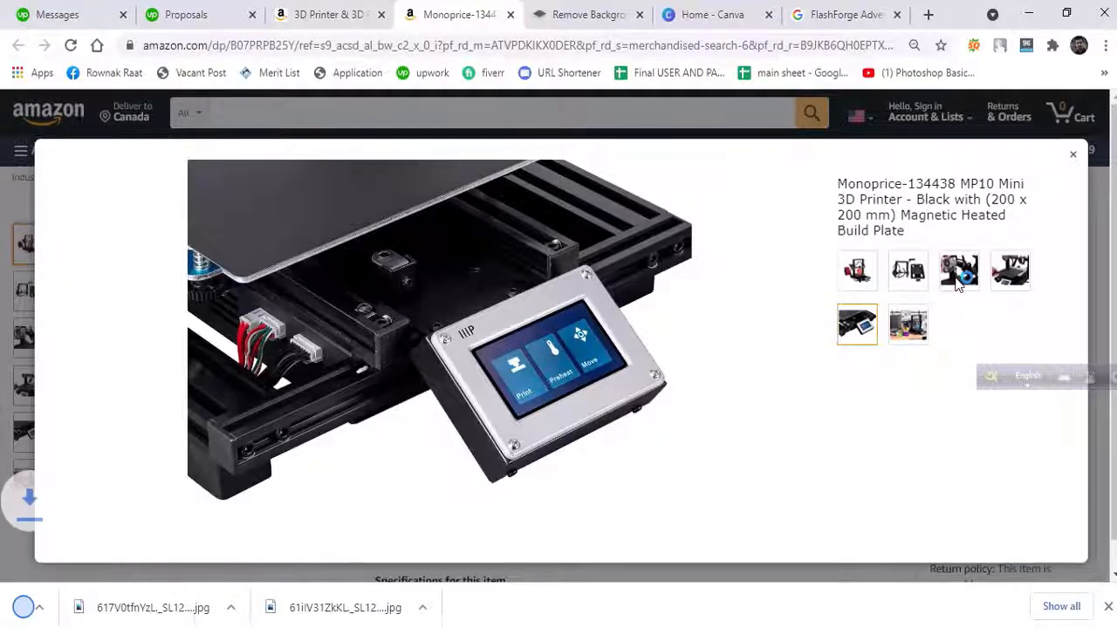
Save the gallery image of the hand lifting the magnetic build plate as a JPEG in the same new folder
left_click(1010, 271)
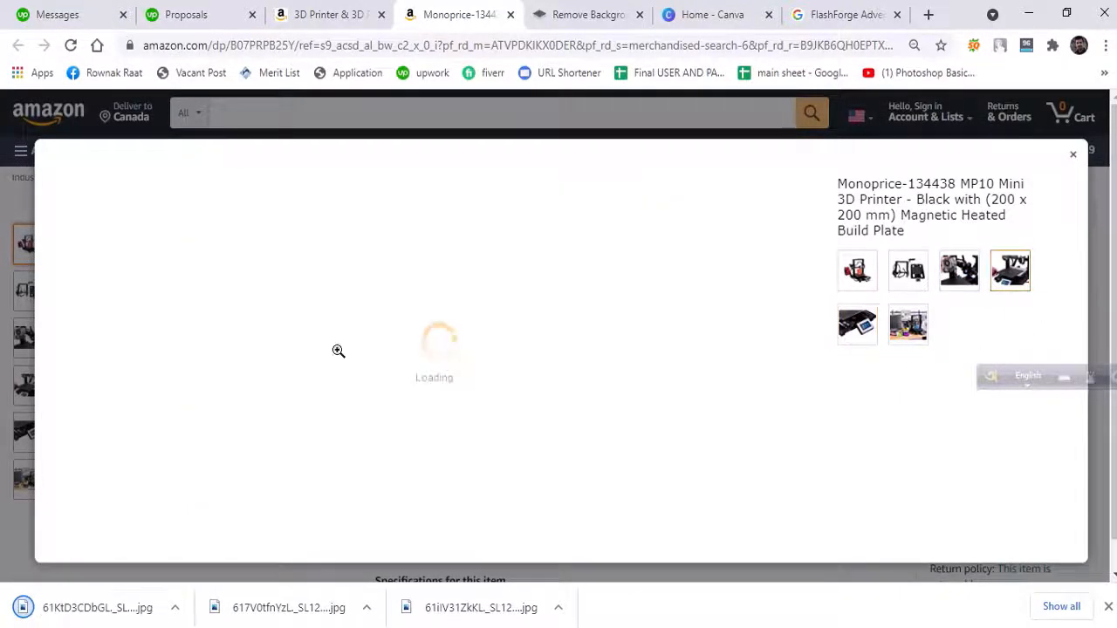
right_click(428, 382)
left_click(439, 404)
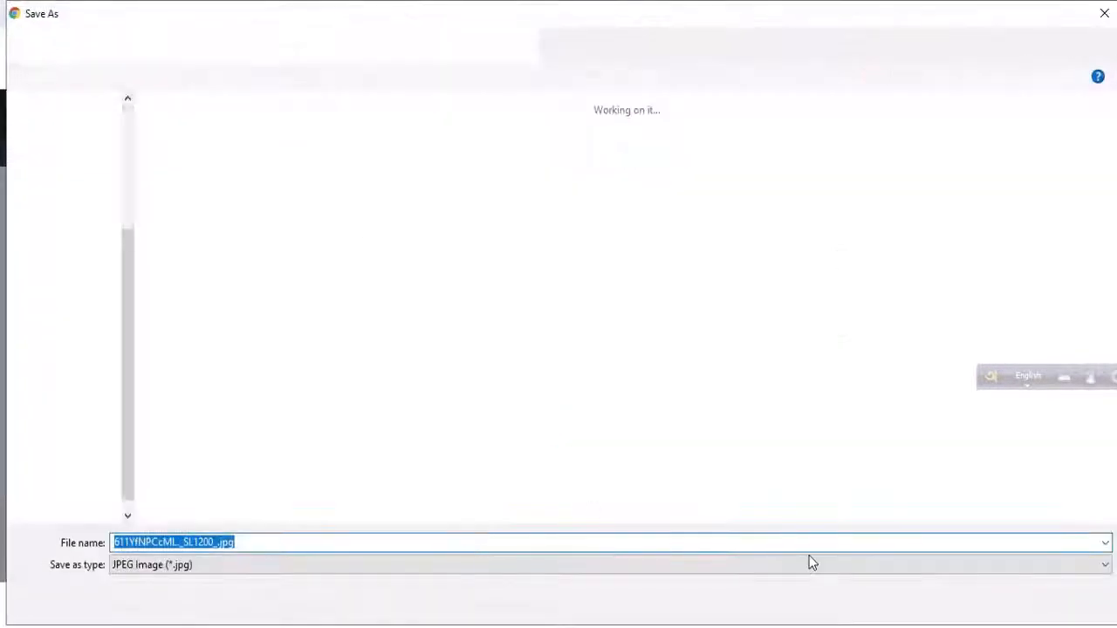
left_click(983, 602)
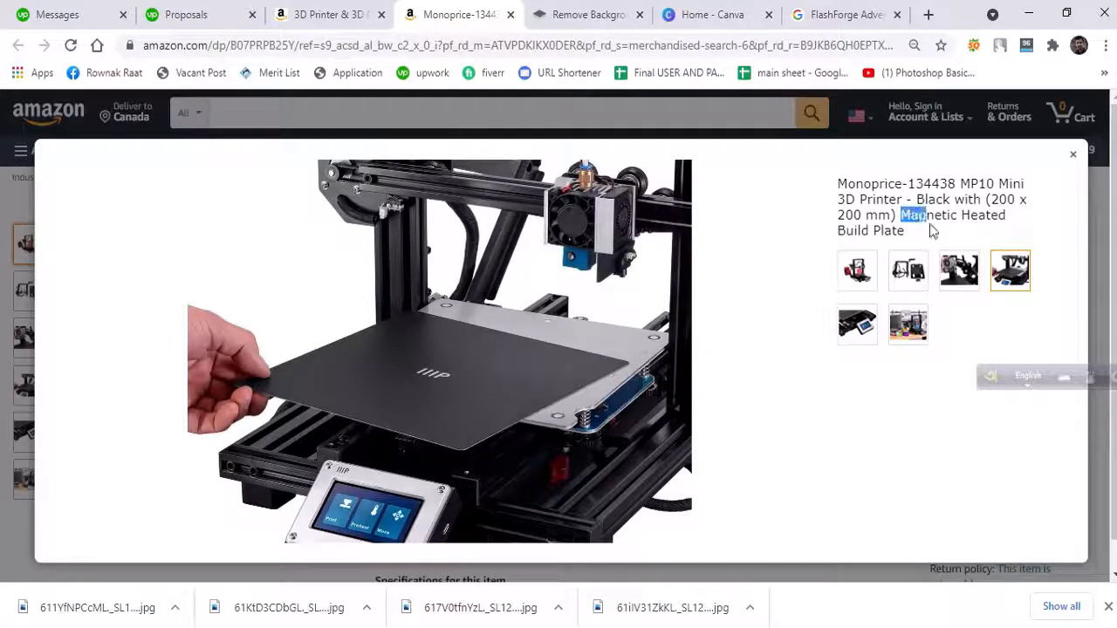
Select the words "Magnetic Heated Build Plate" in the gallery's product title, and close the enlarged gallery
left_click_drag(922, 221, 942, 232)
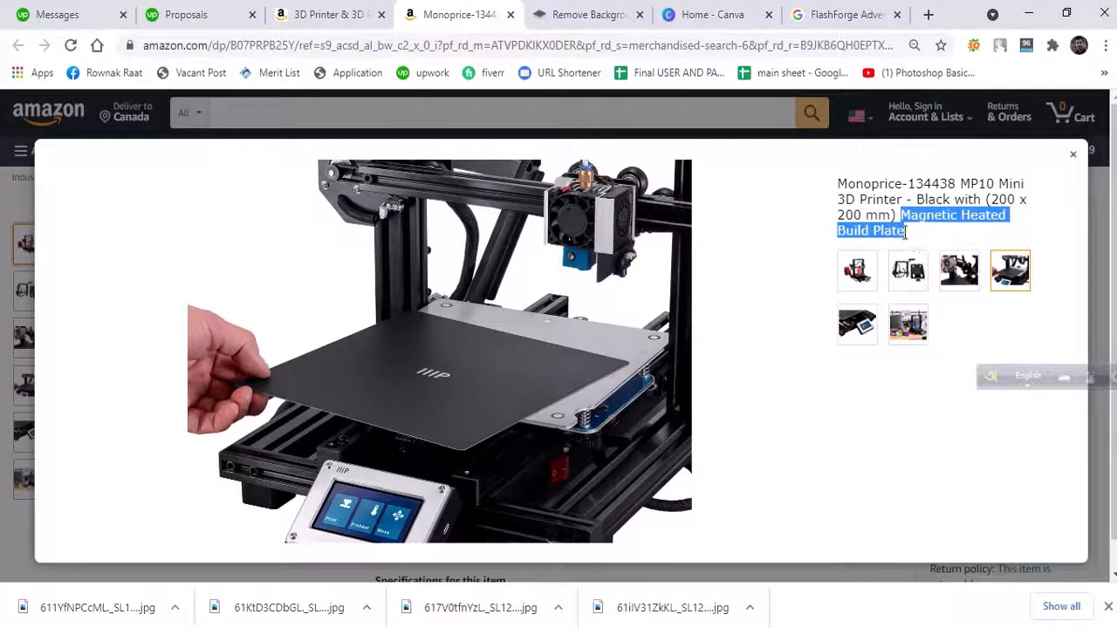
right_click(904, 232)
left_click(901, 246)
left_click(1076, 163)
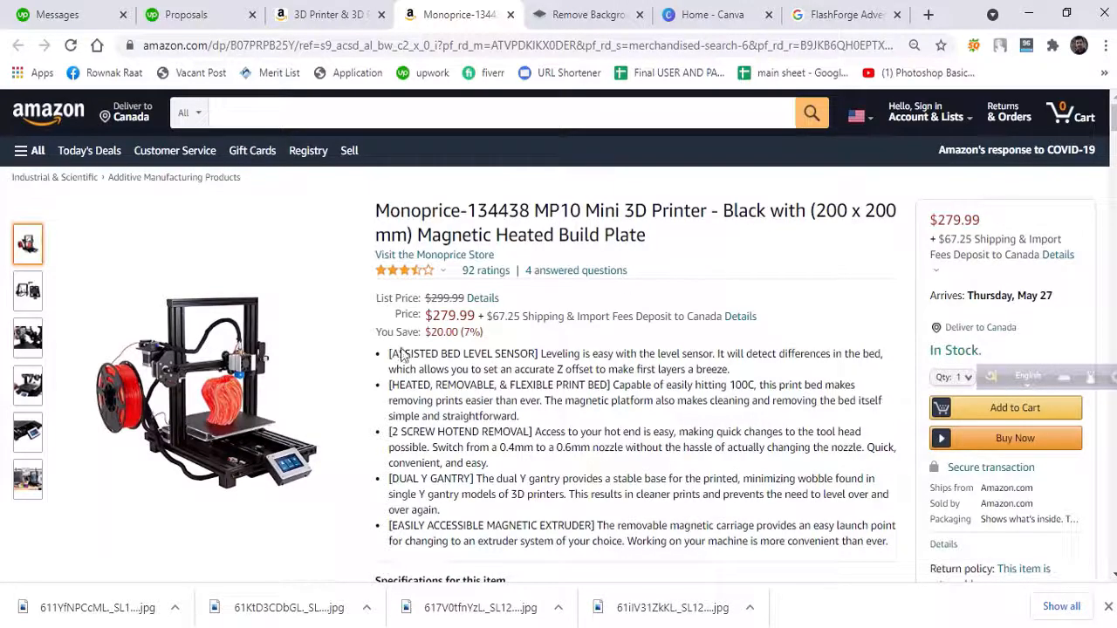
mouse_move(264, 395)
scroll(547, 469, "down", 2)
mouse_move(235, 320)
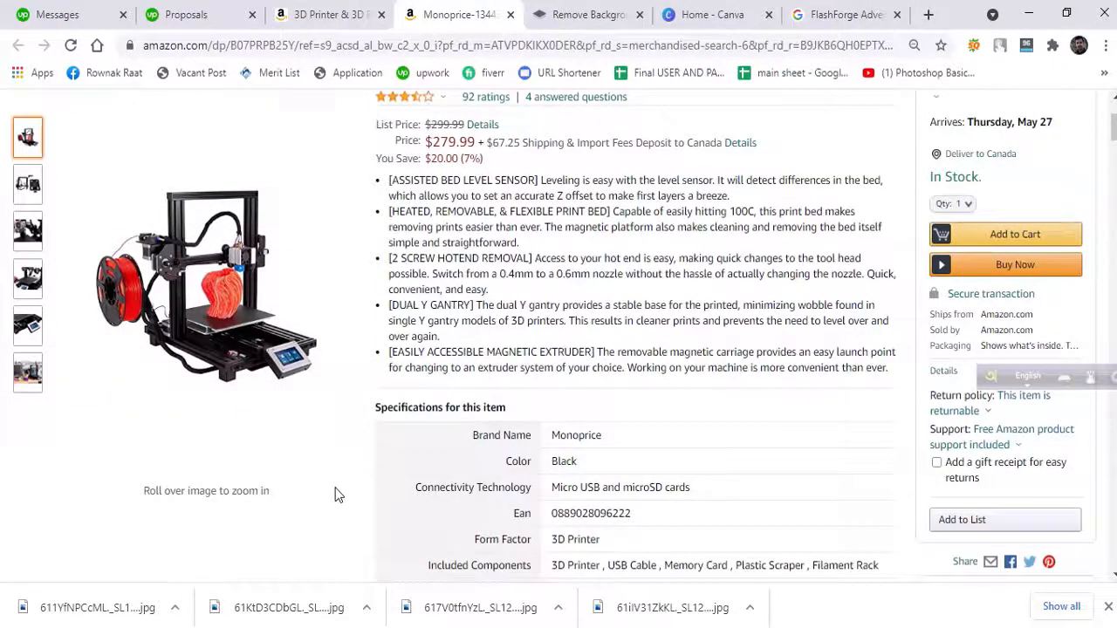
mouse_move(225, 430)
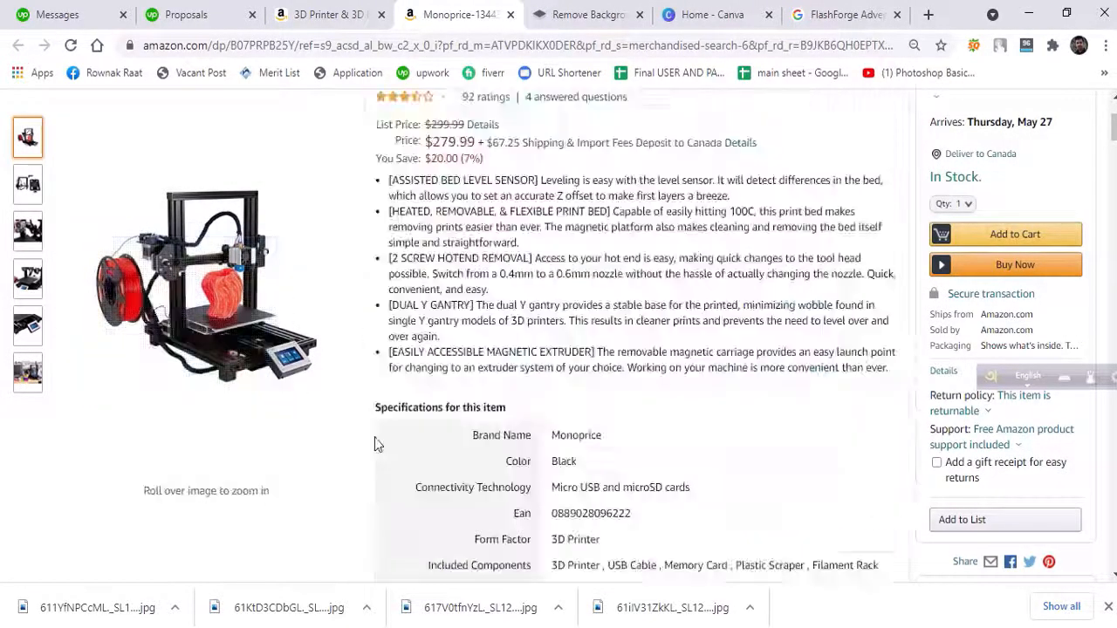
scroll(346, 509, "up", 1)
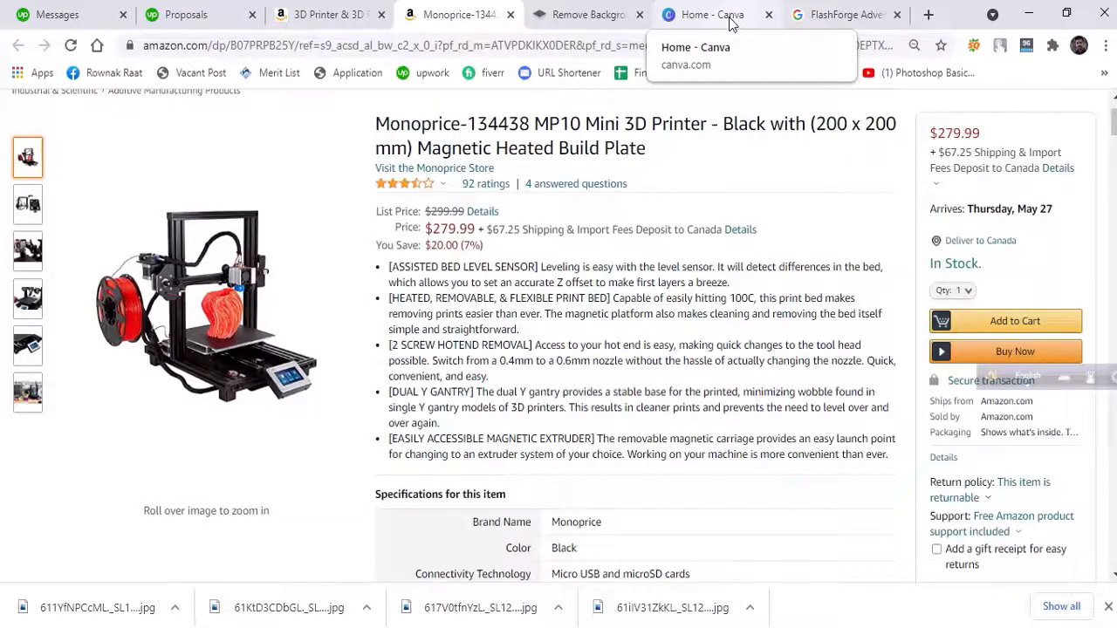
Switch to the Canva home page
left_click(731, 21)
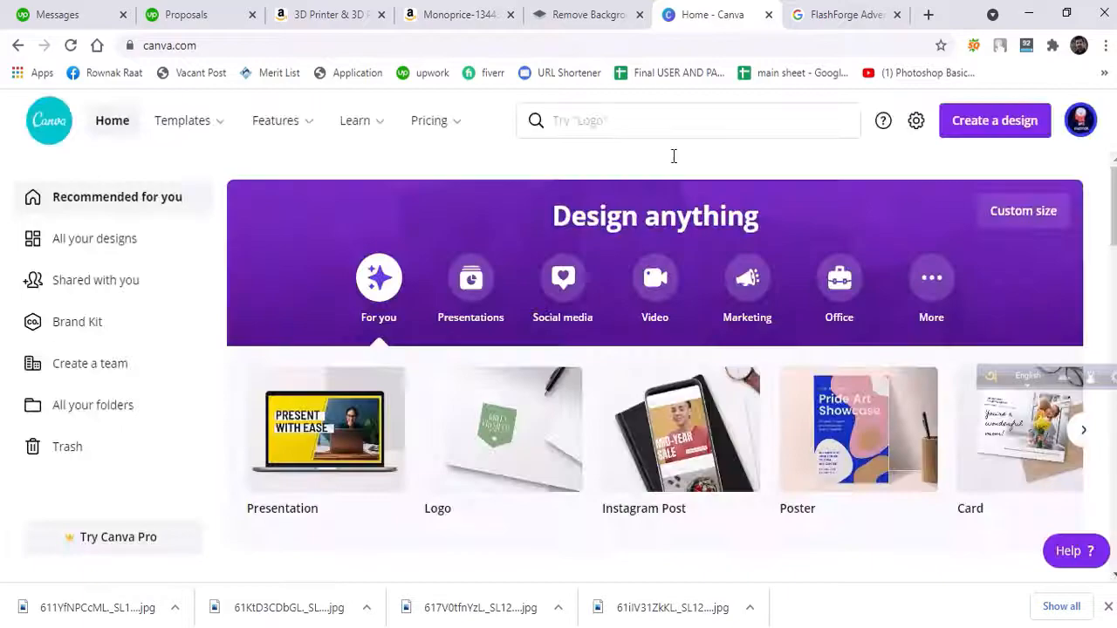
Look through the recent designs and template categories on the Canva home page
mouse_move(375, 150)
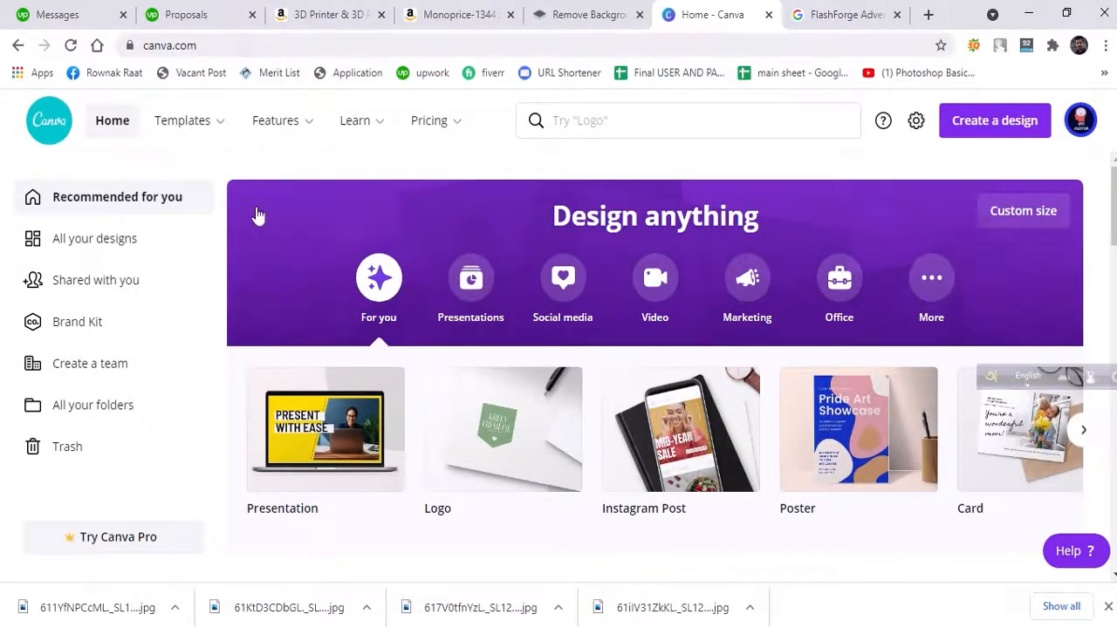
scroll(736, 566, "down", 8)
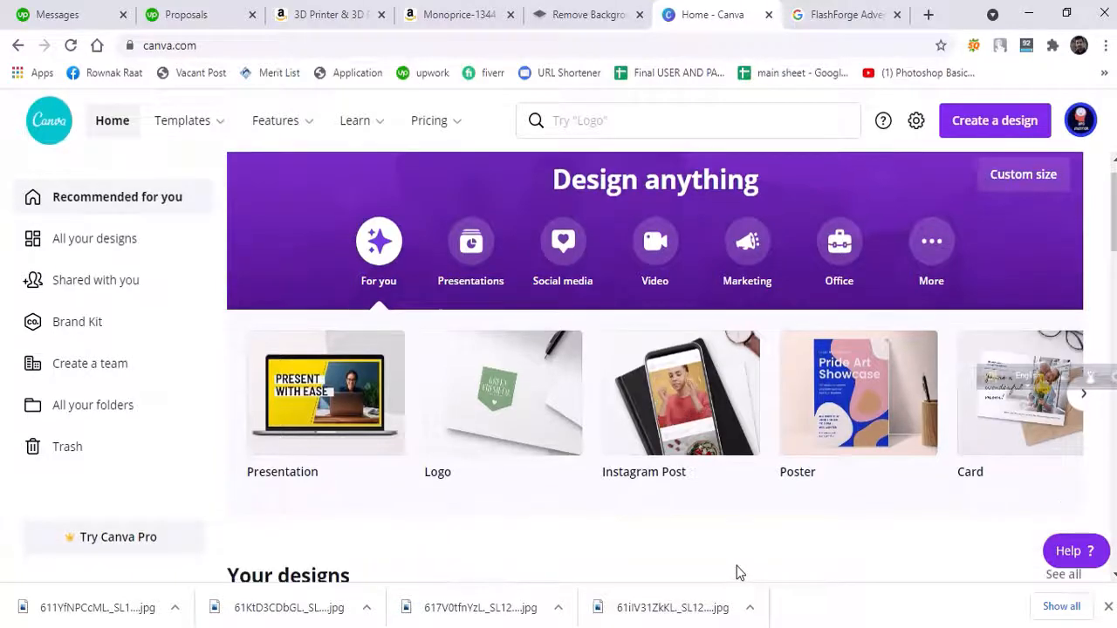
scroll(736, 566, "down", 3)
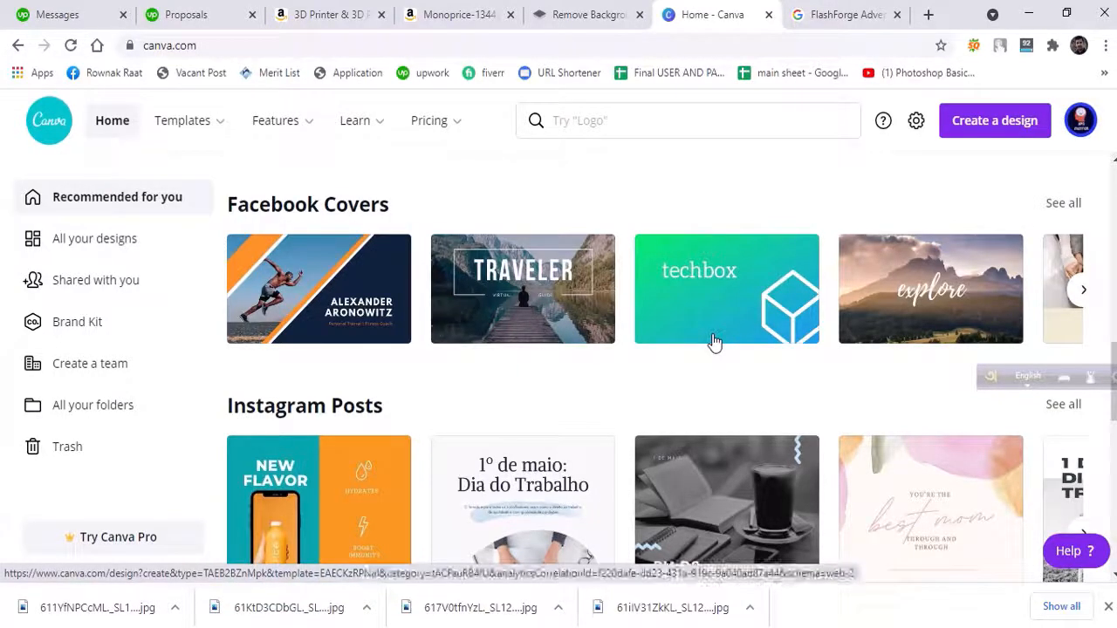
scroll(714, 341, "down", 2)
scroll(714, 341, "down", 3)
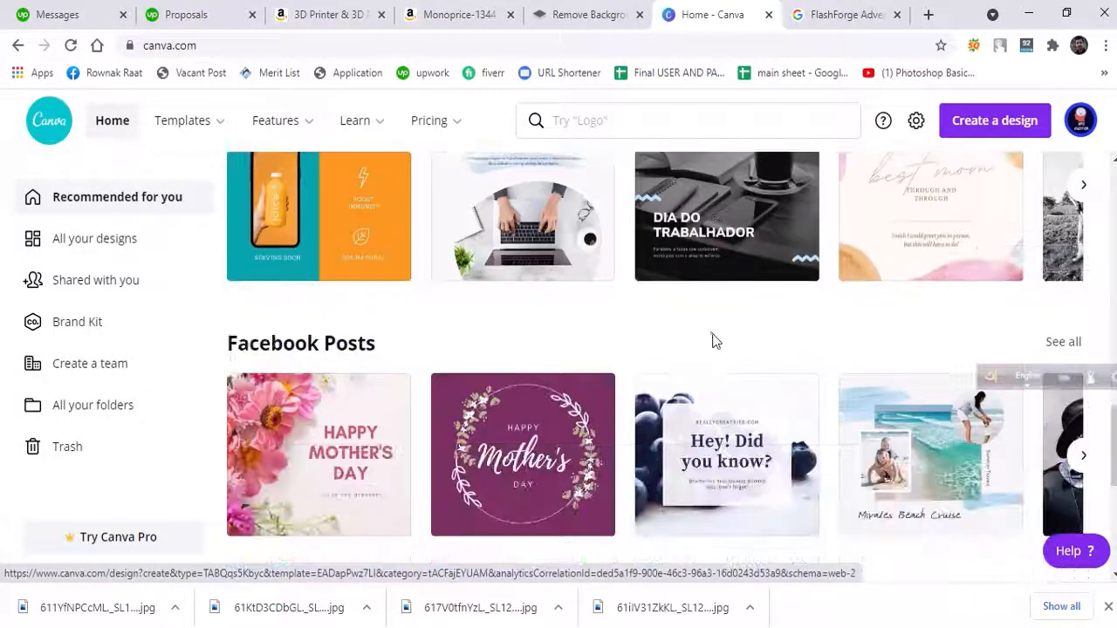
scroll(714, 341, "up", 3)
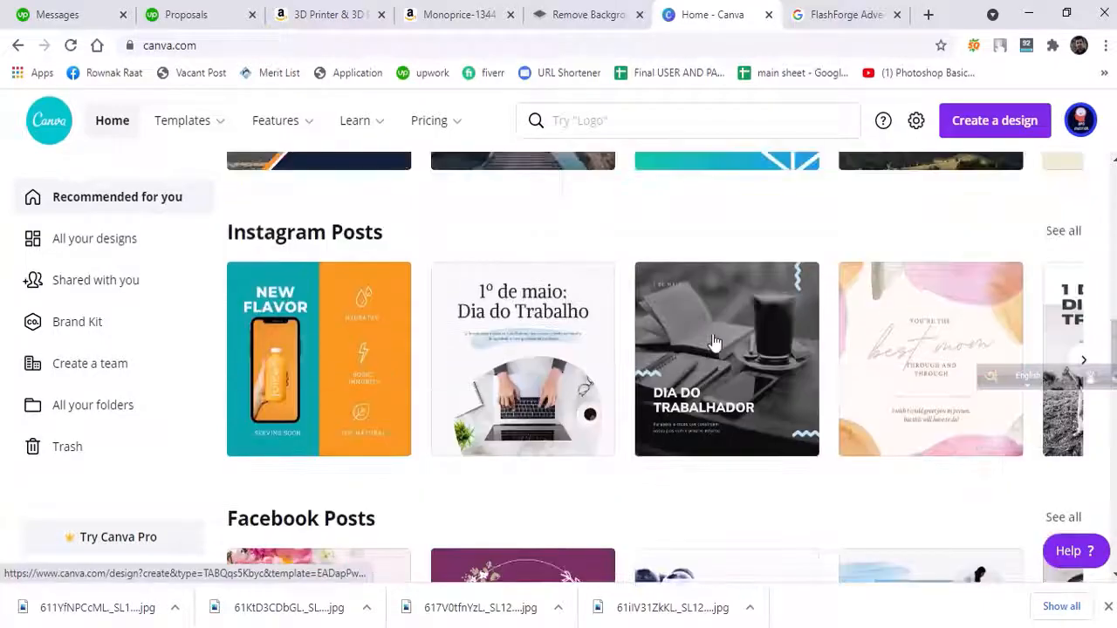
scroll(714, 341, "up", 8)
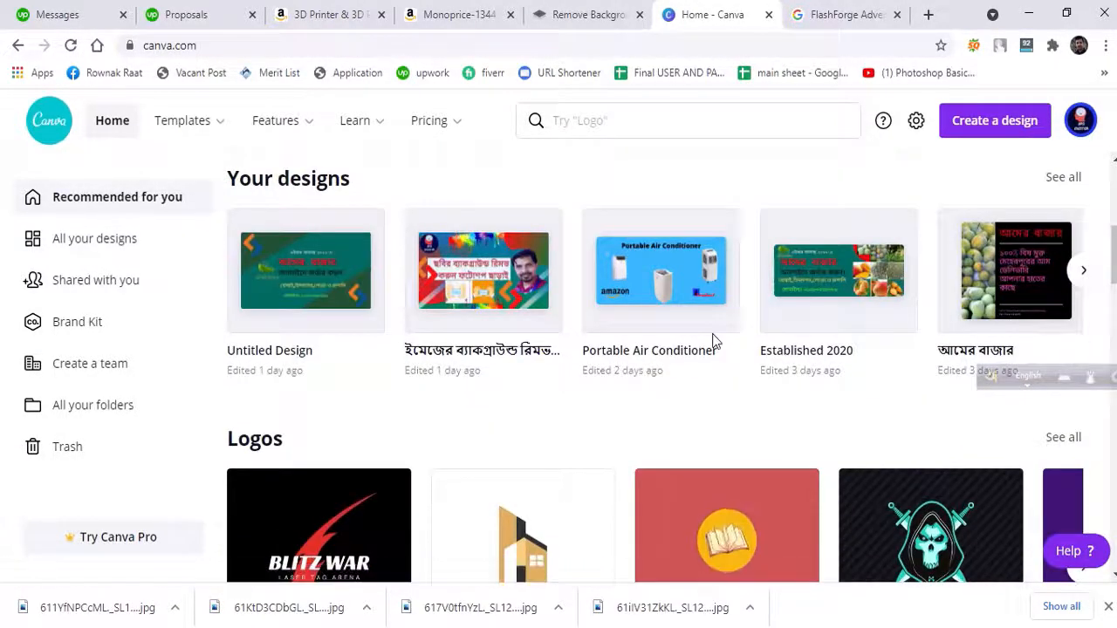
scroll(713, 341, "up", 5)
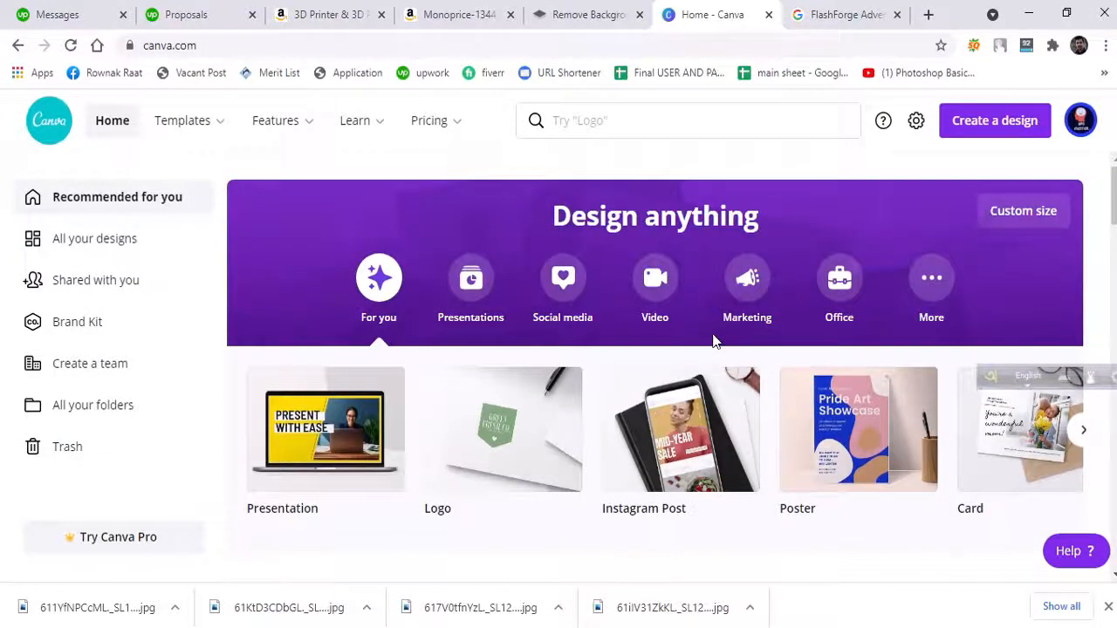
Create a new custom-size design 820 px wide and 400 px high
left_click(957, 127)
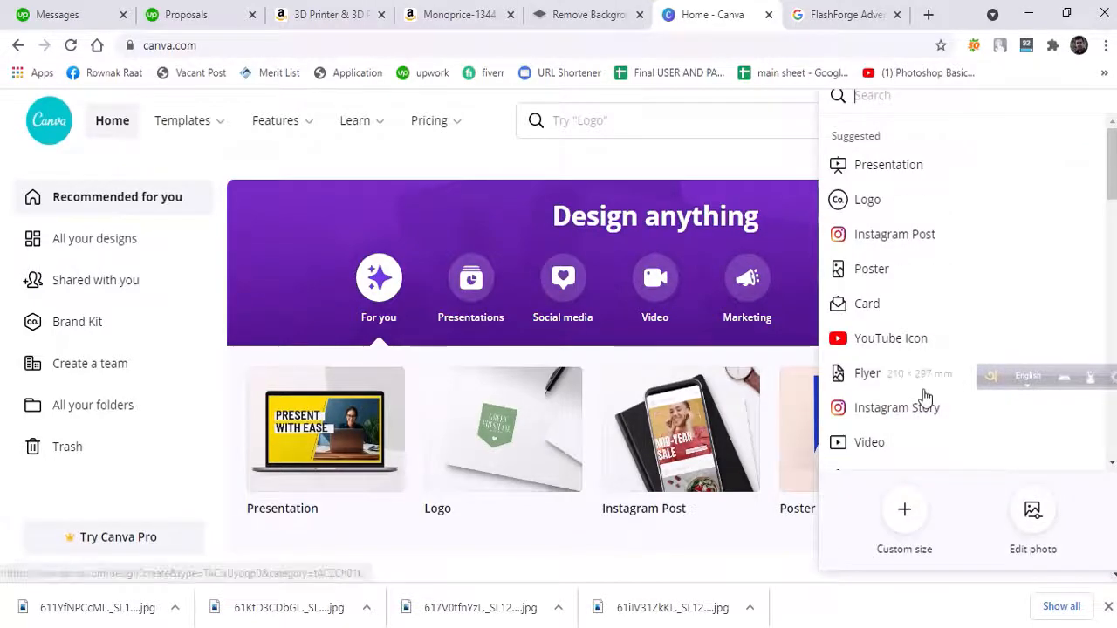
left_click(905, 515)
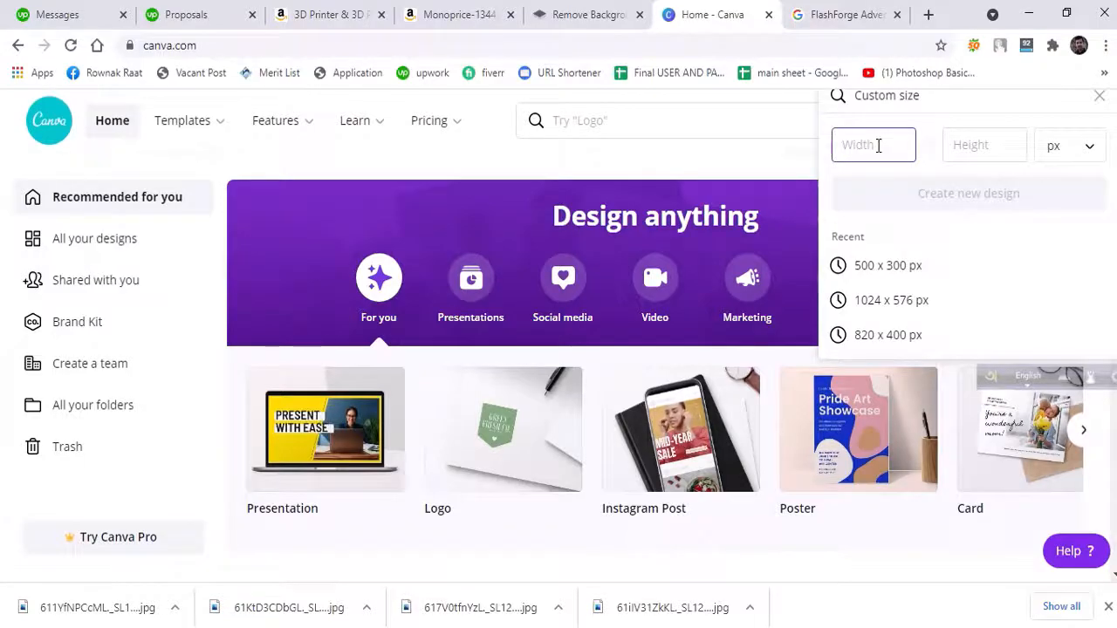
type("8")
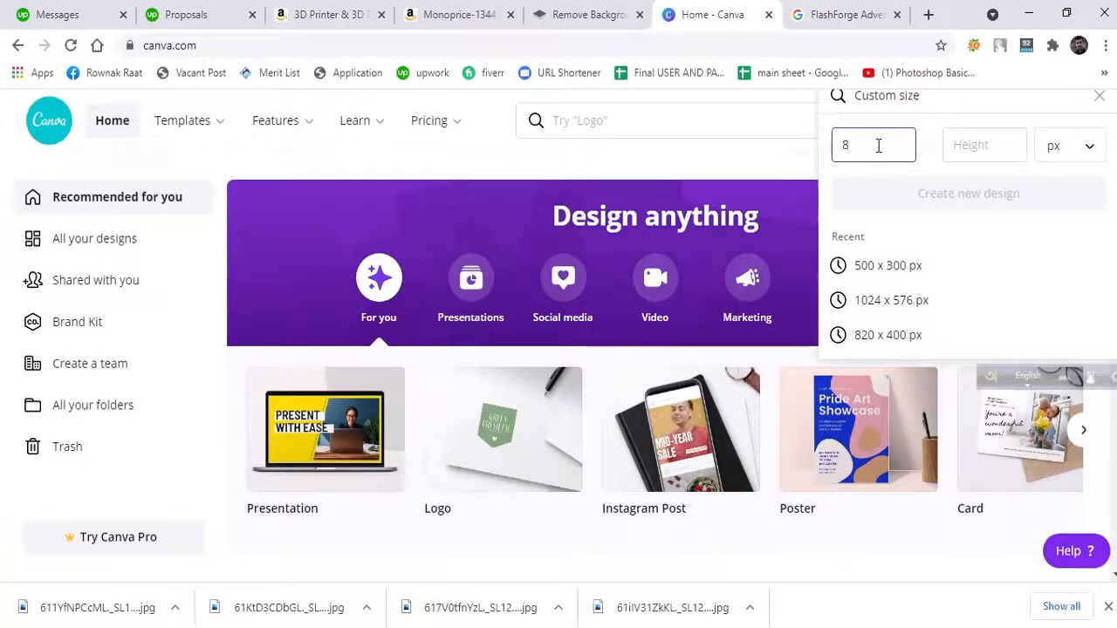
type("20")
left_click(948, 147)
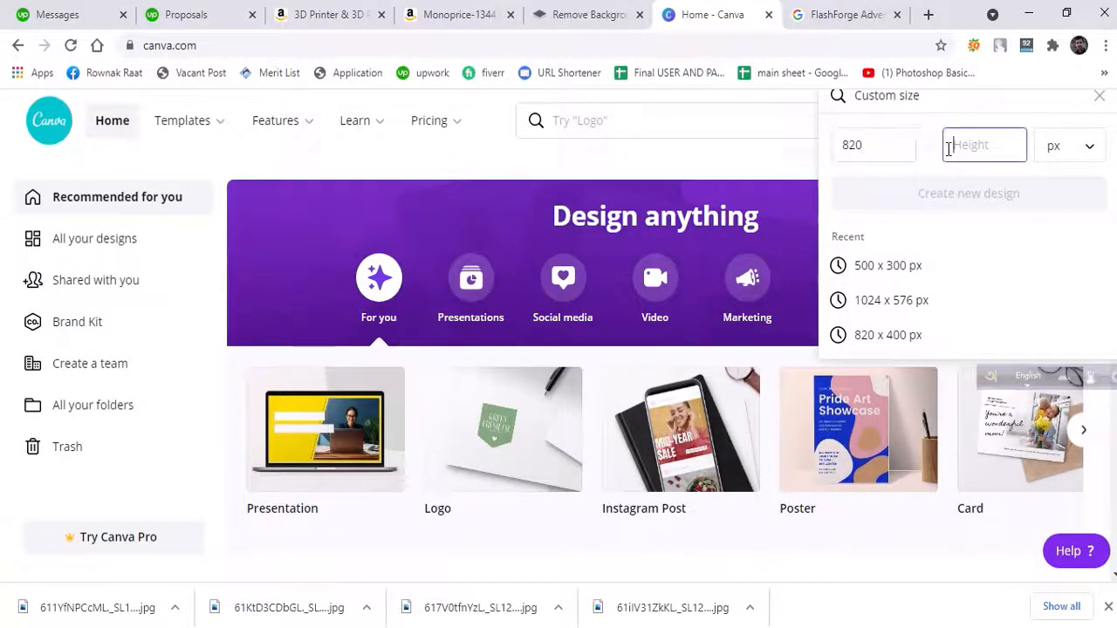
type("400")
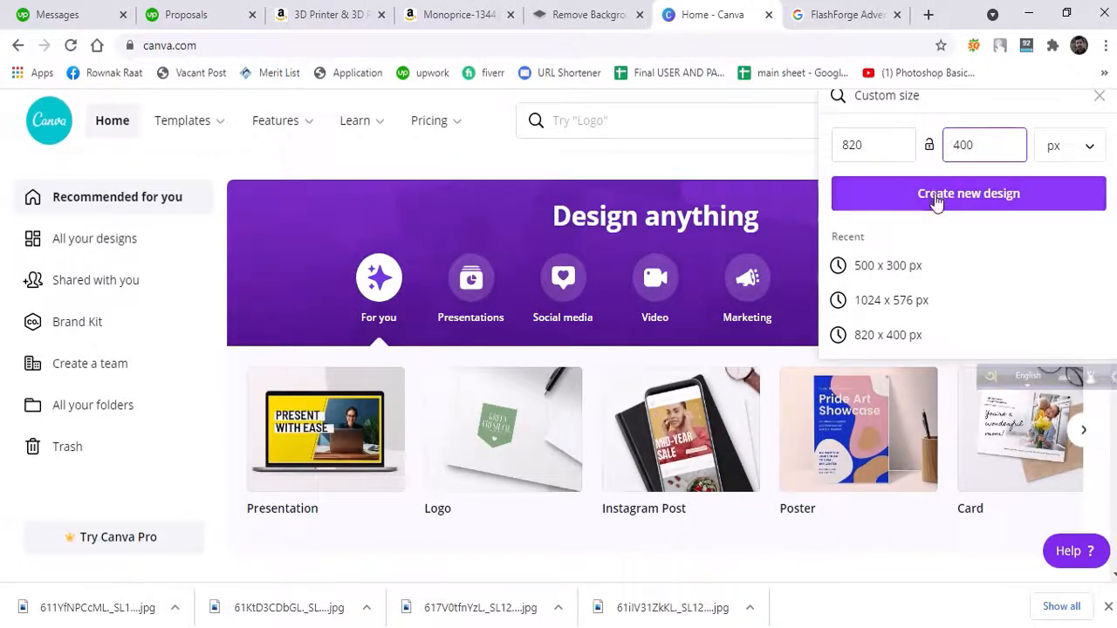
left_click(935, 199)
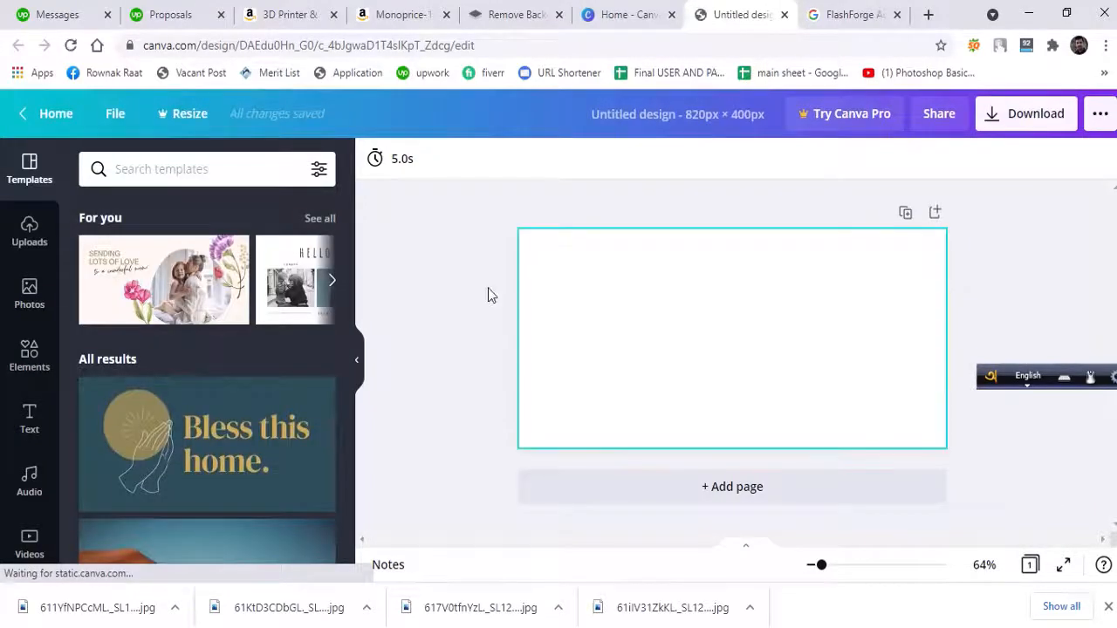
Upload the four 3D printer images from the Desktop's New folder to the design's media library
left_click(29, 234)
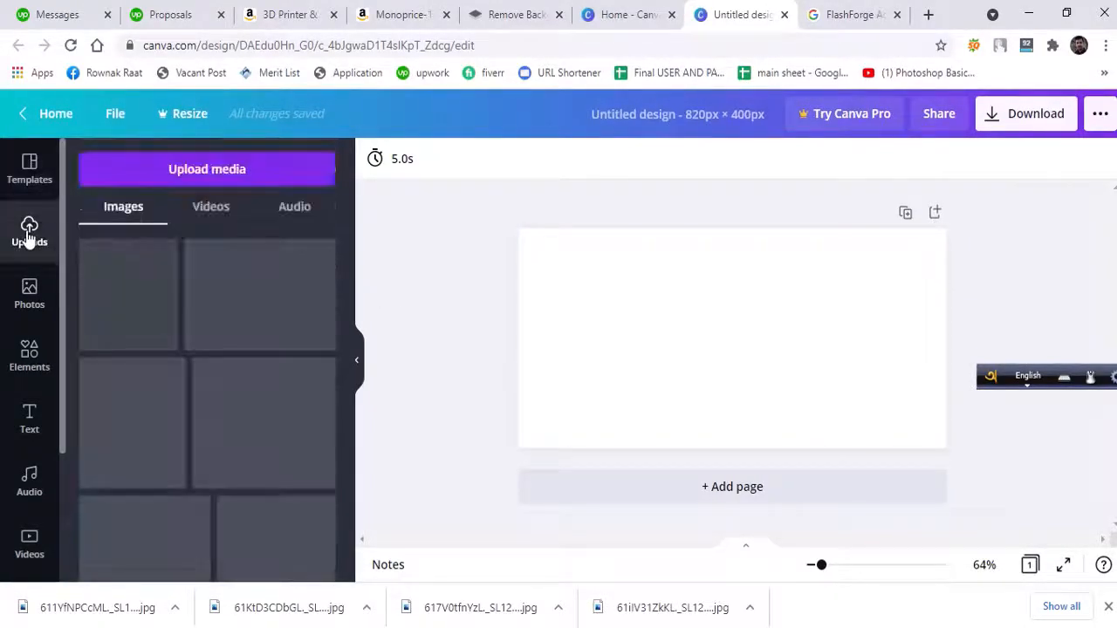
left_click(110, 178)
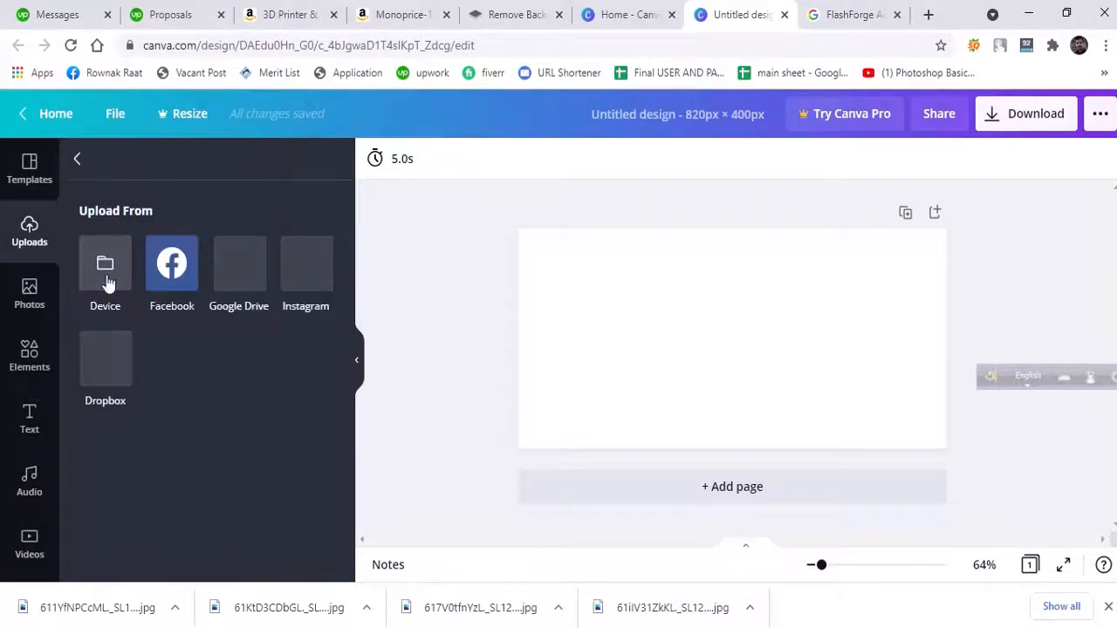
left_click(111, 284)
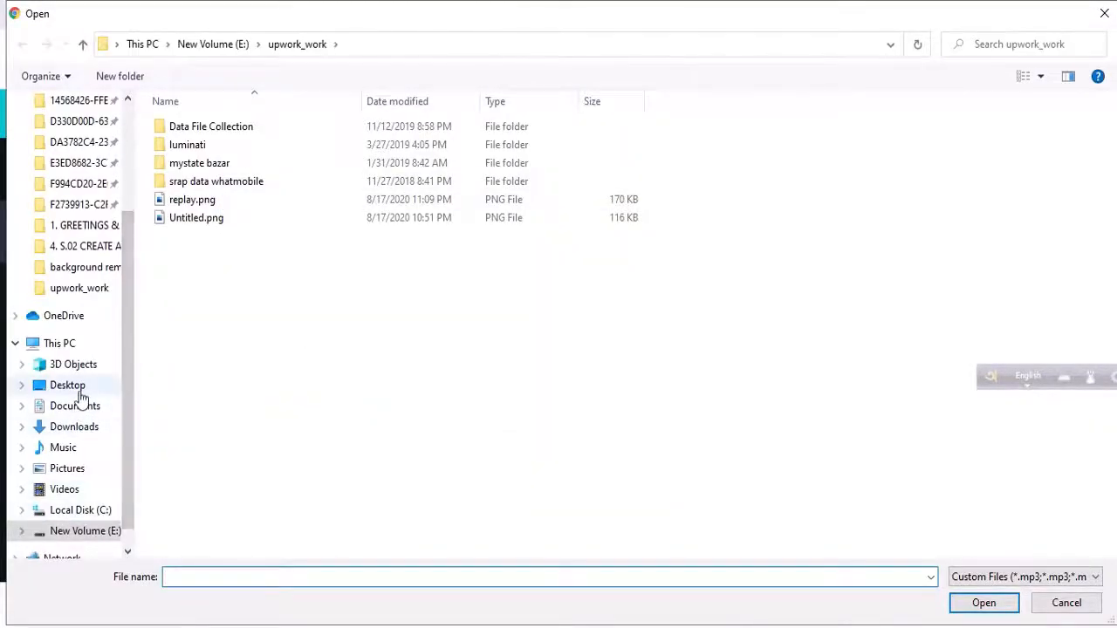
left_click(55, 388)
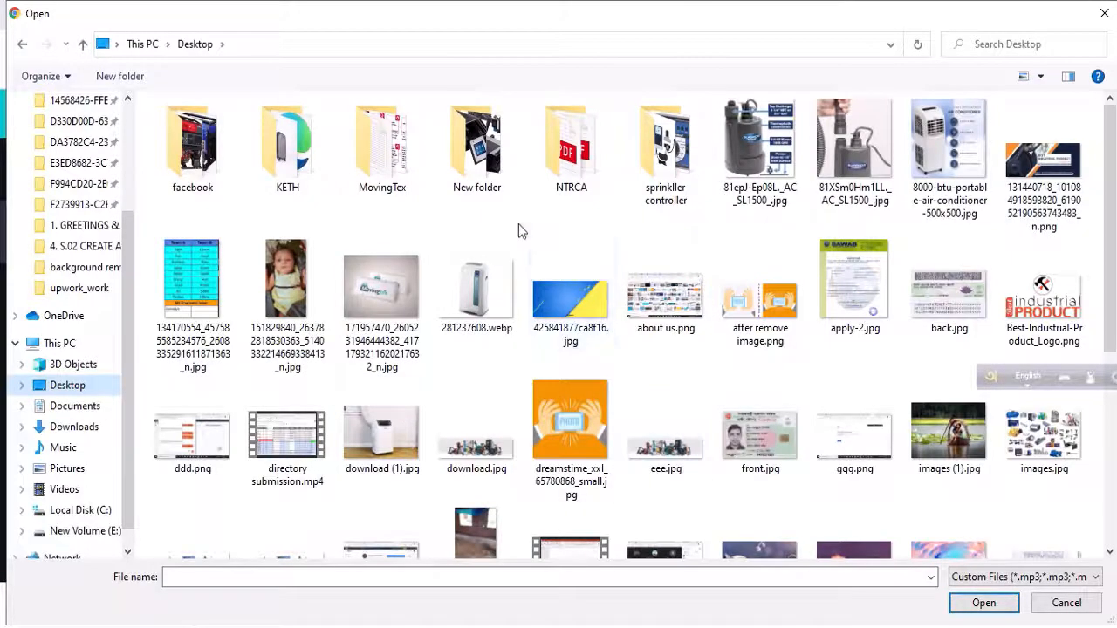
double_click(477, 149)
left_click_drag(533, 241, 232, 207)
left_click(990, 608)
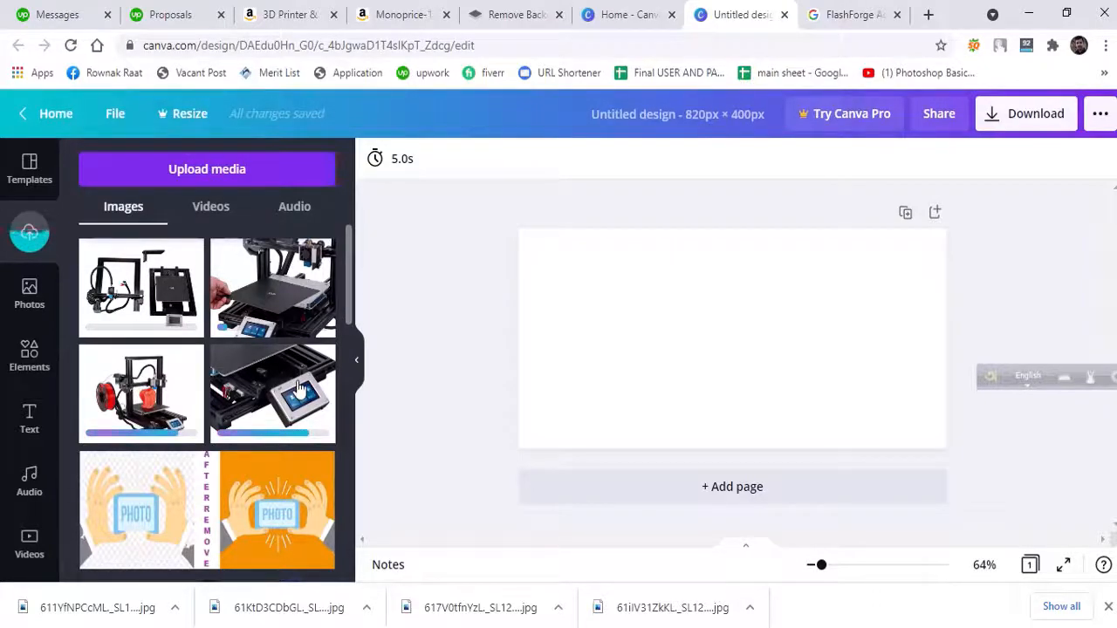
Set the blank page's background to the solid light blue colour
left_click(665, 389)
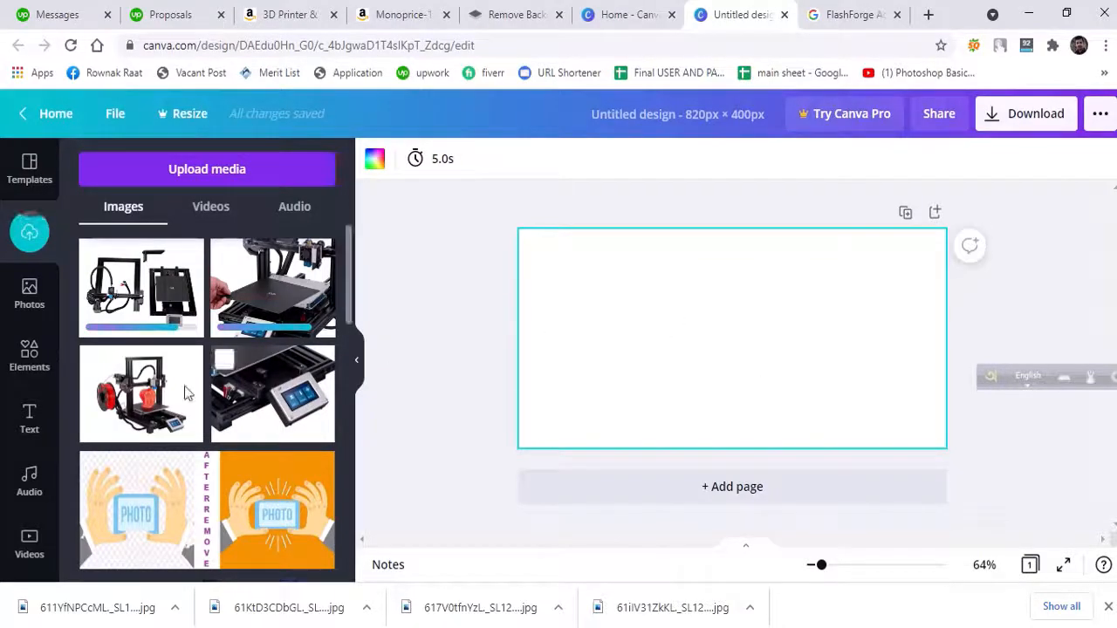
scroll(10, 476, "down", 2)
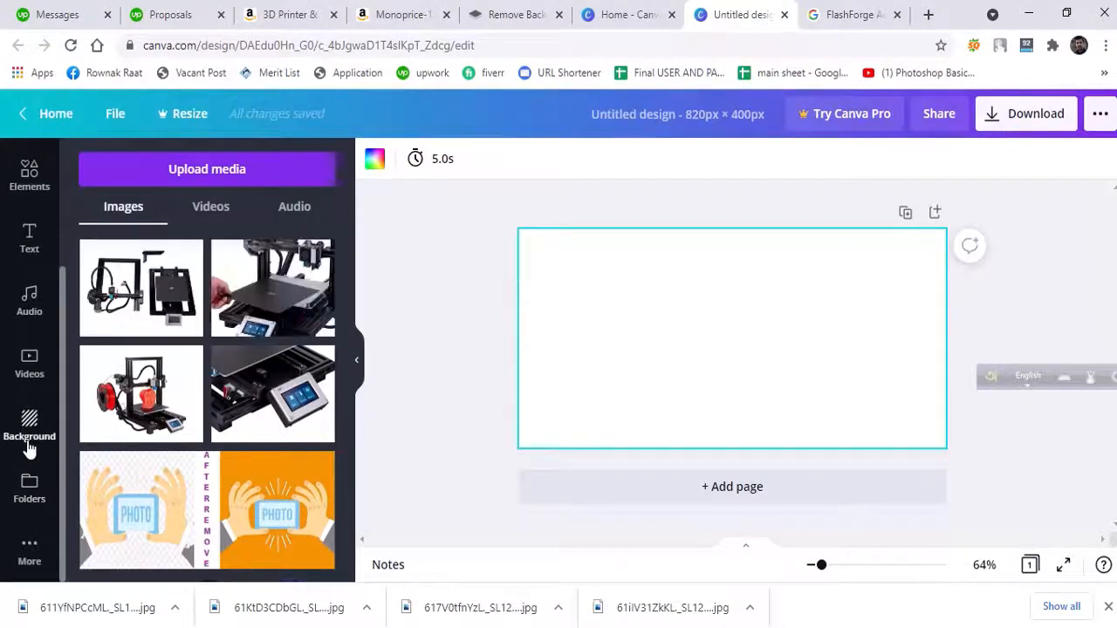
left_click(30, 444)
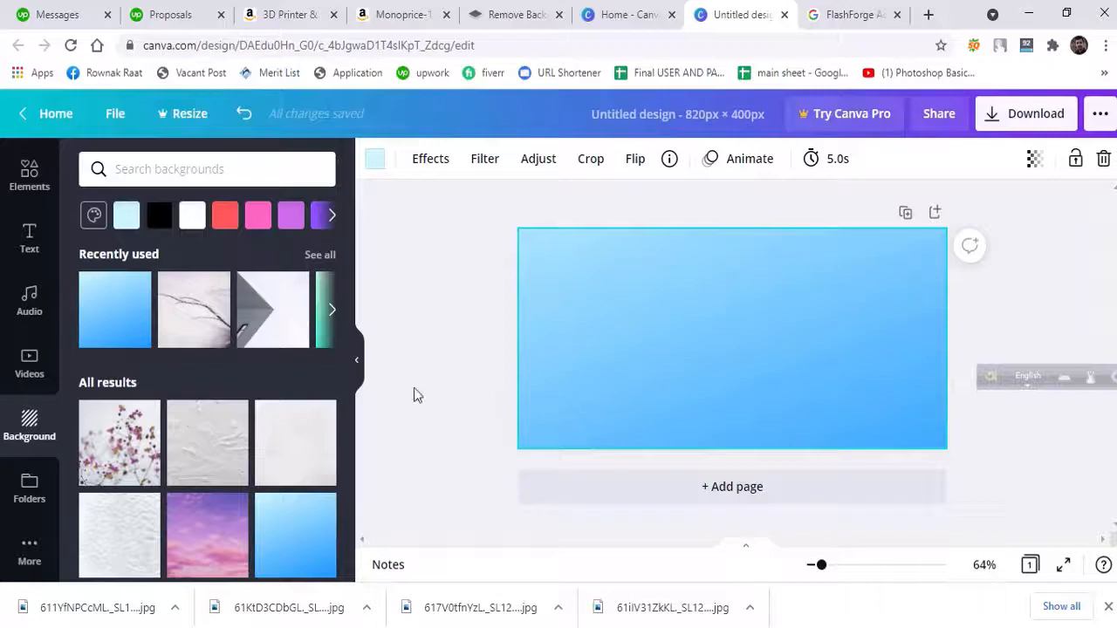
left_click(127, 215)
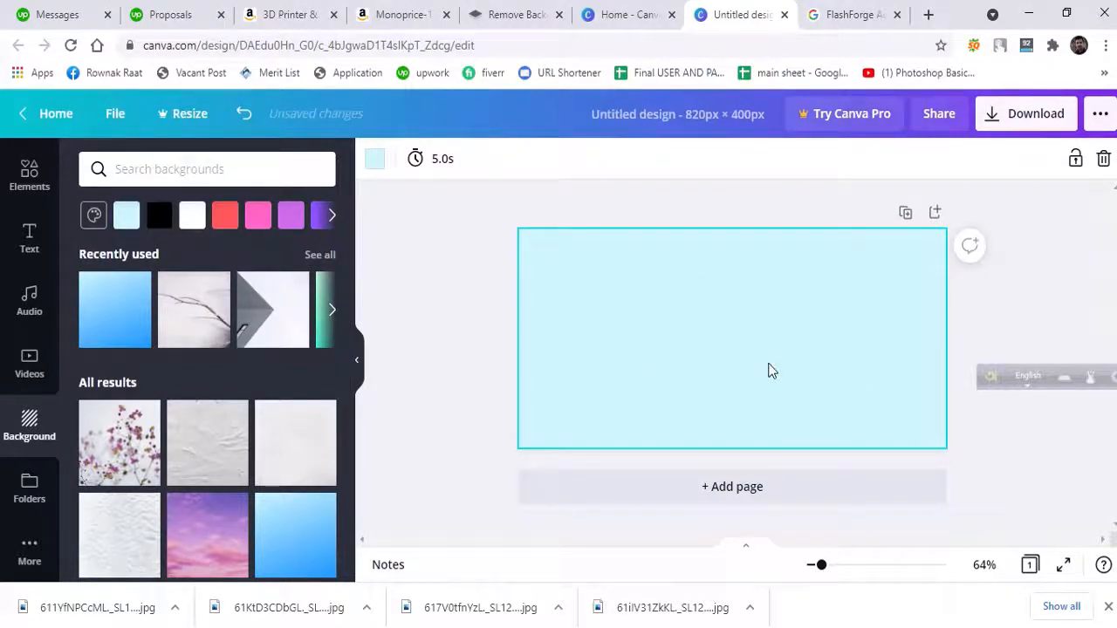
Place the uploaded image of the disassembled printer parts near the centre of the light blue page, and leave it deselected
scroll(29, 266, "up", 2)
scroll(29, 266, "up", 1)
left_click(29, 232)
left_click_drag(136, 296, 649, 351)
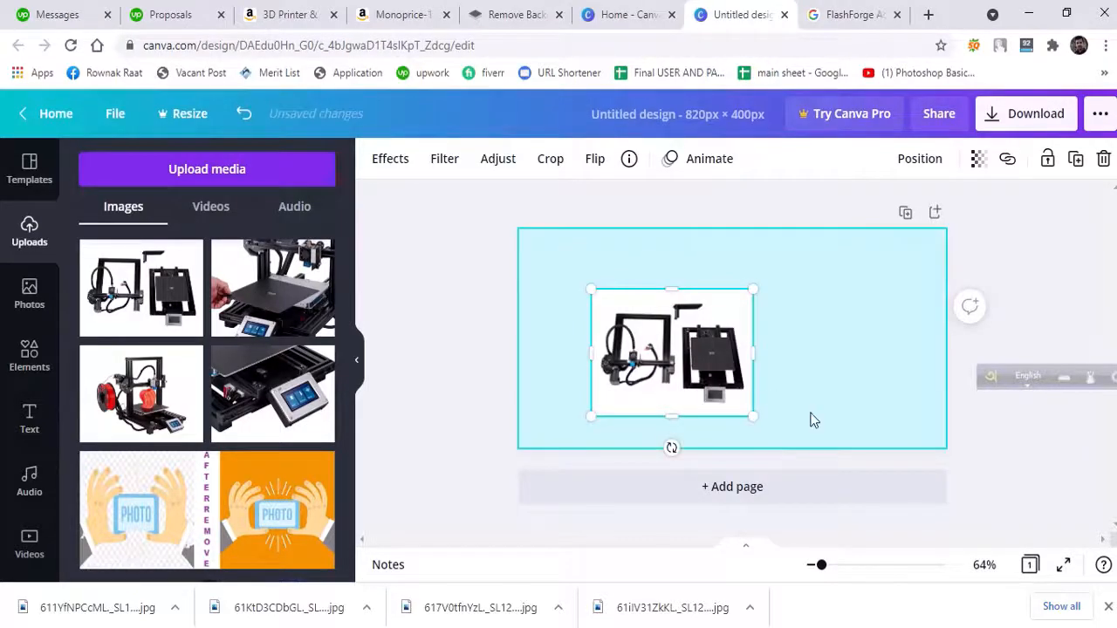
left_click(960, 461)
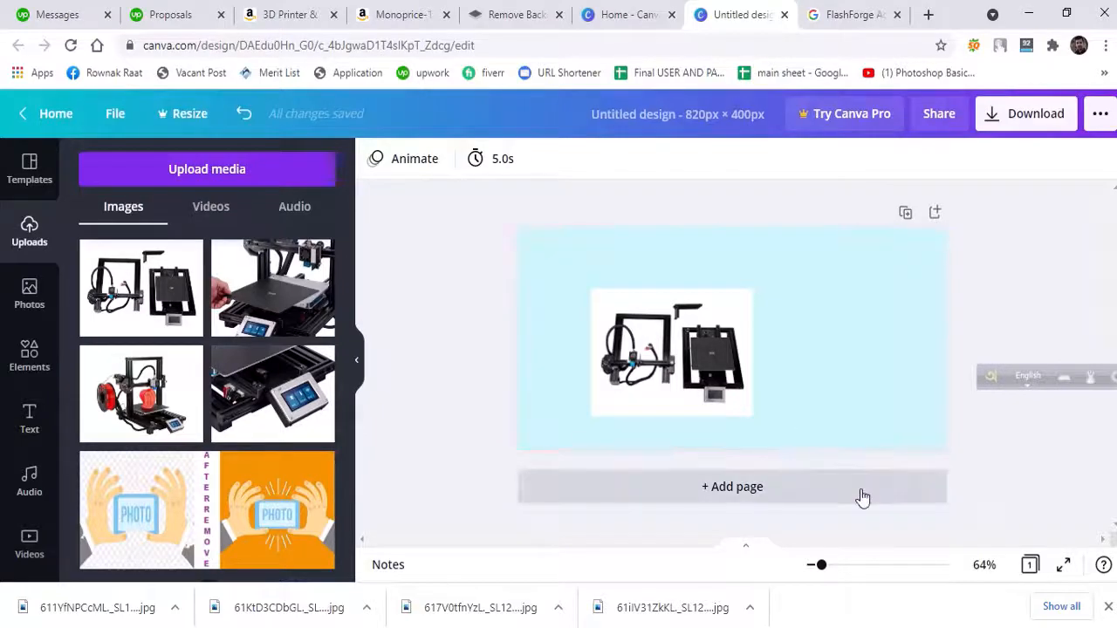
left_click(748, 379)
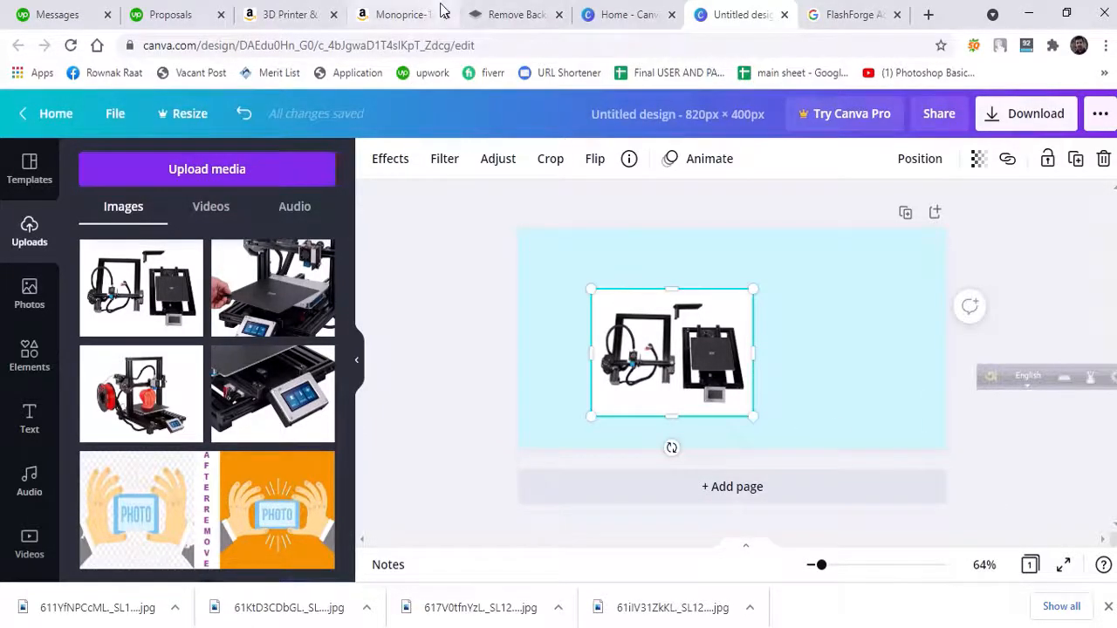
mouse_move(583, 54)
left_click(492, 245)
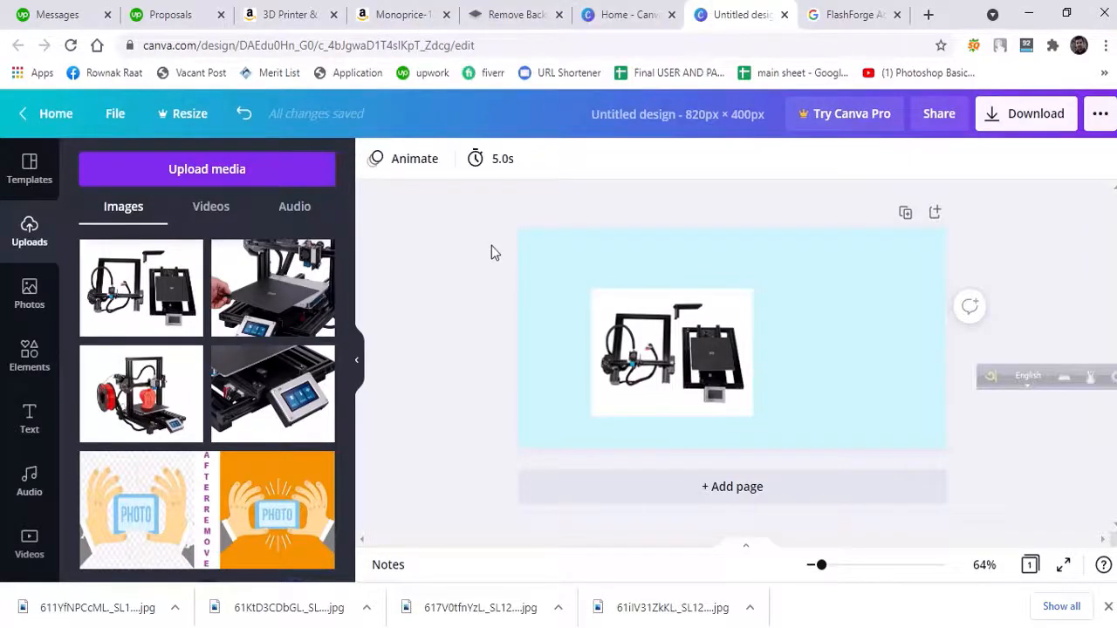
Switch to remove.bg, remove the background from the image of the printer with the red filament spool, and download the preview-size result
left_click(512, 15)
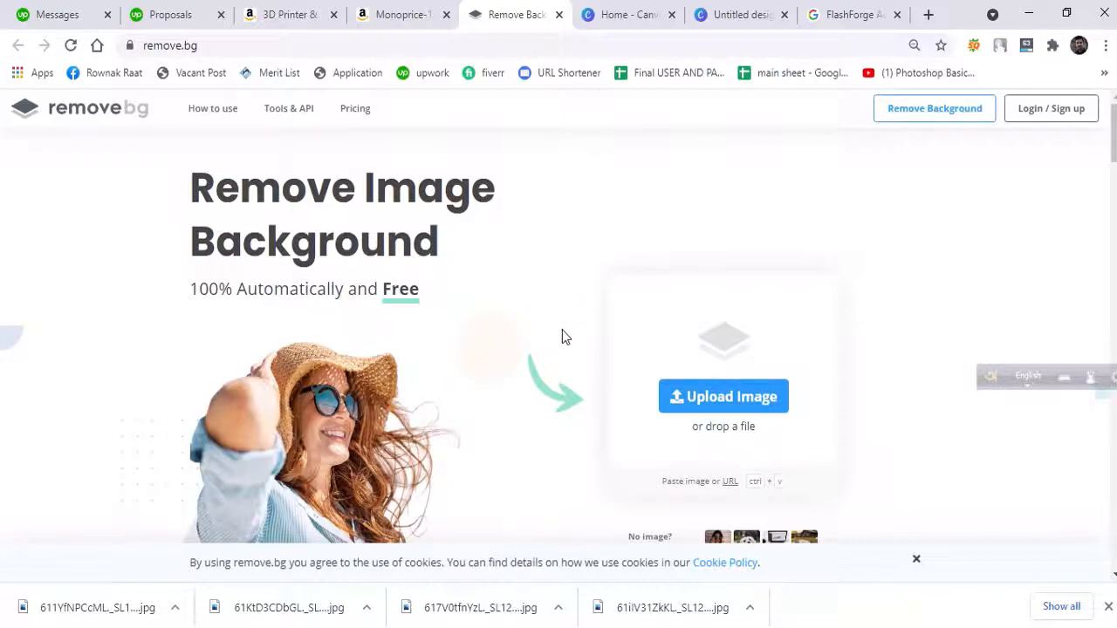
left_click(715, 397)
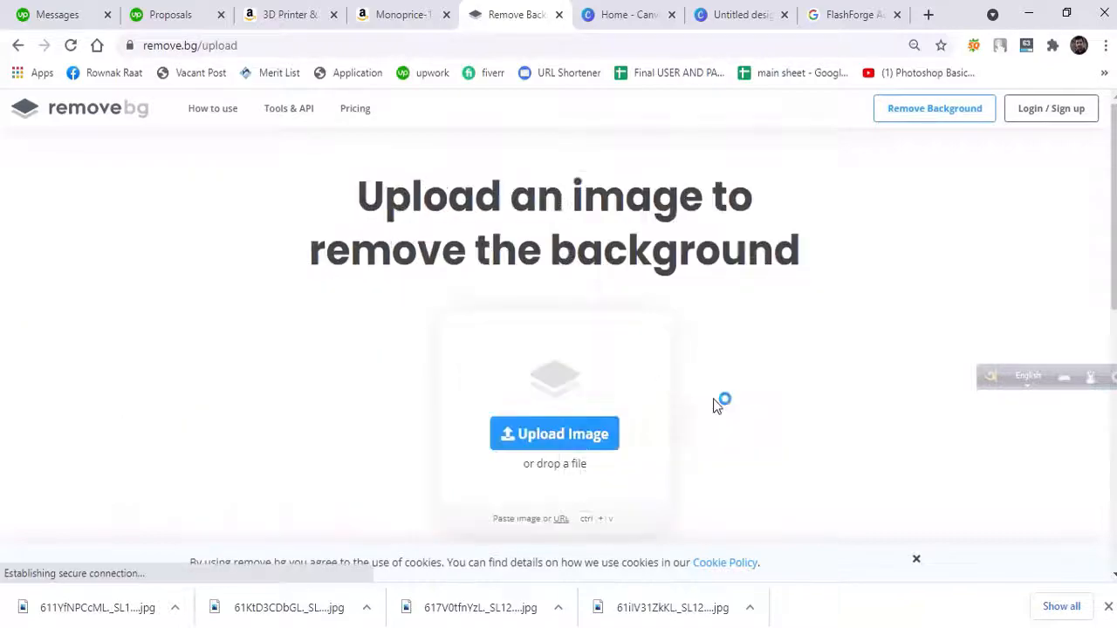
left_click(544, 438)
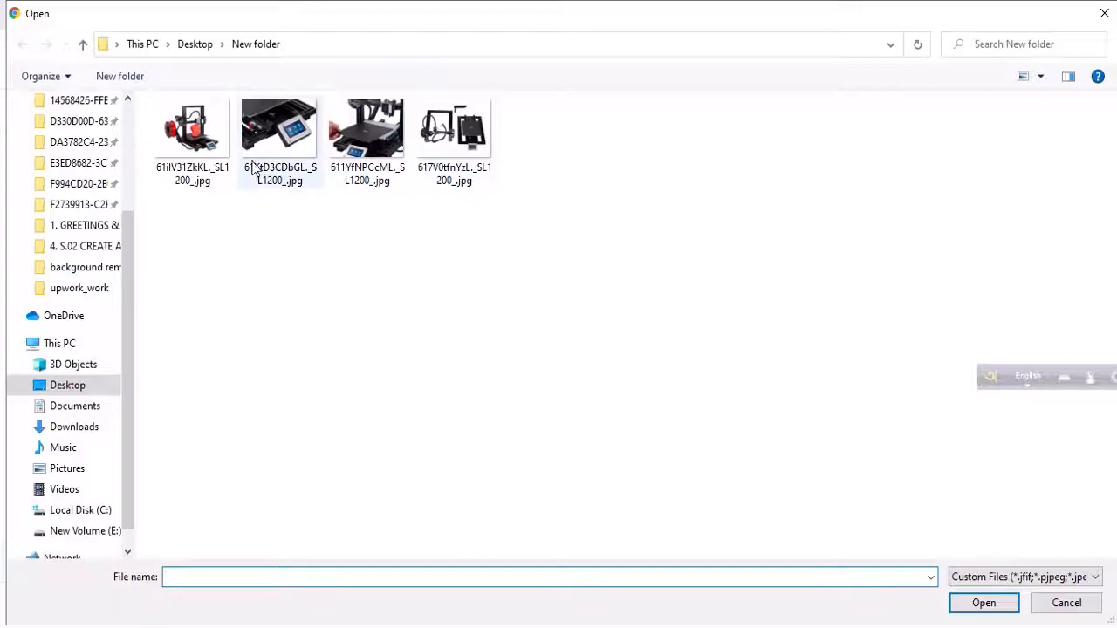
left_click(214, 157)
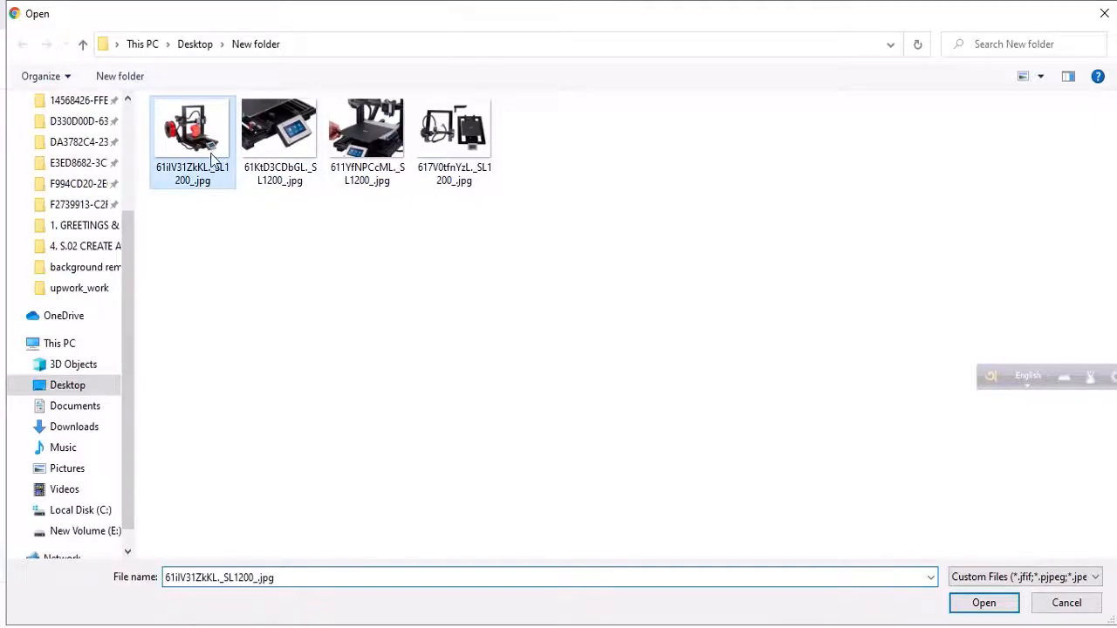
left_click(1003, 603)
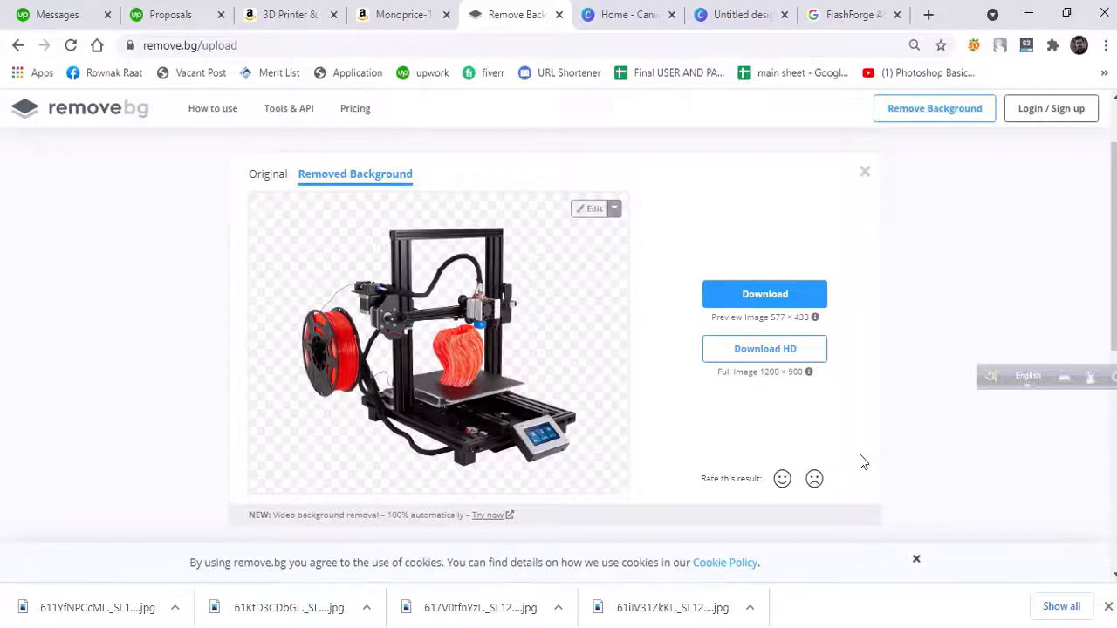
left_click(746, 299)
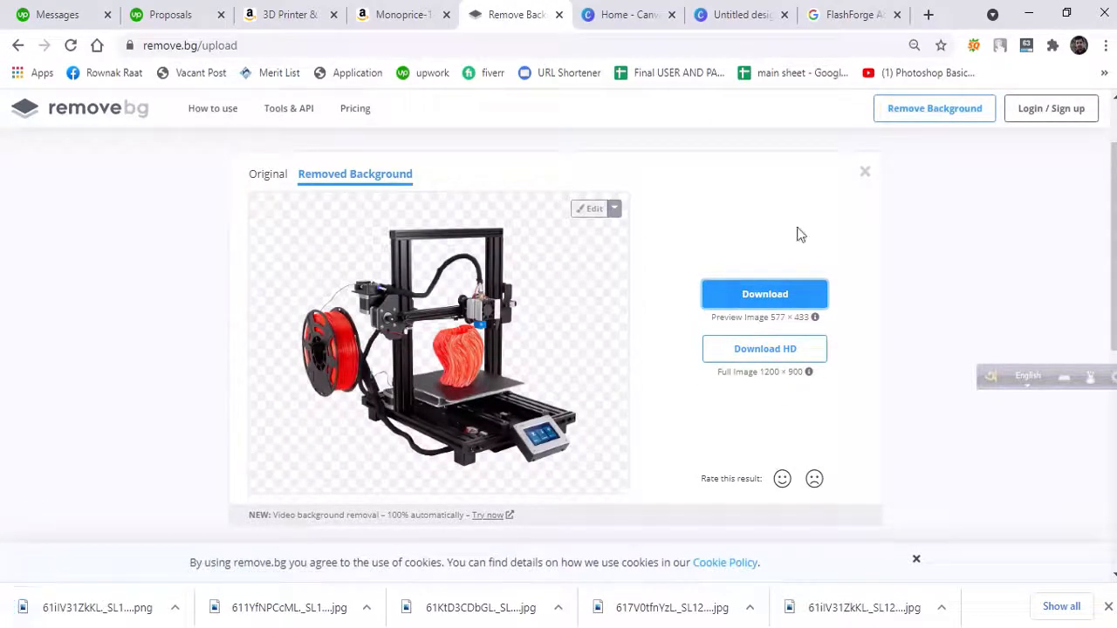
Upload the disassembled printer parts image, 617V0tfnYzL._SL1200_.jpg, from the Desktop's New folder for background removal
left_click(897, 118)
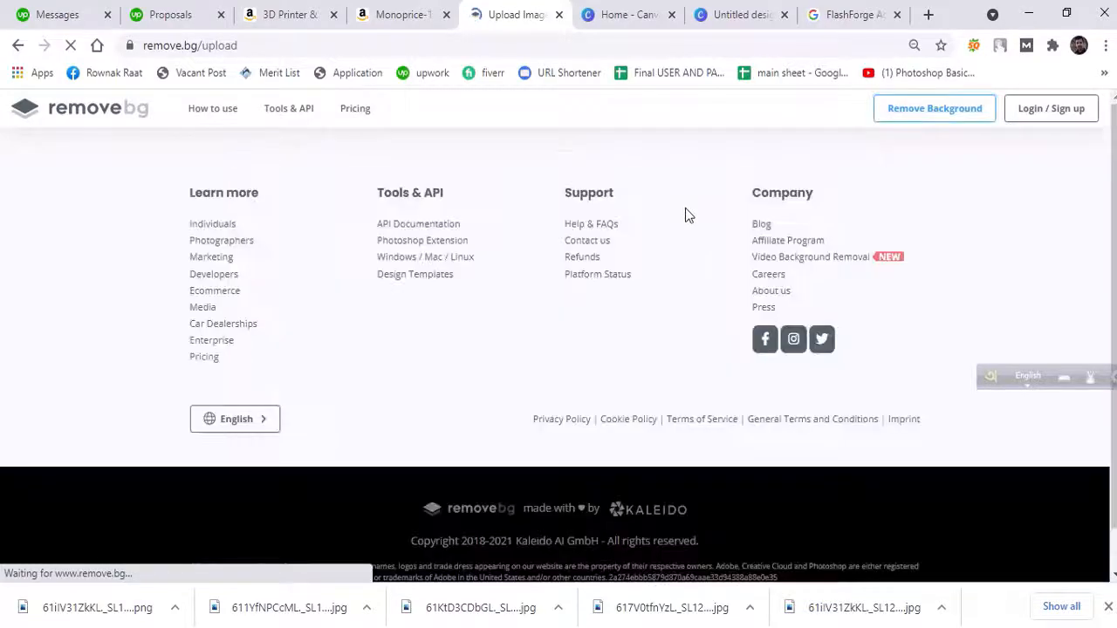
left_click(545, 175)
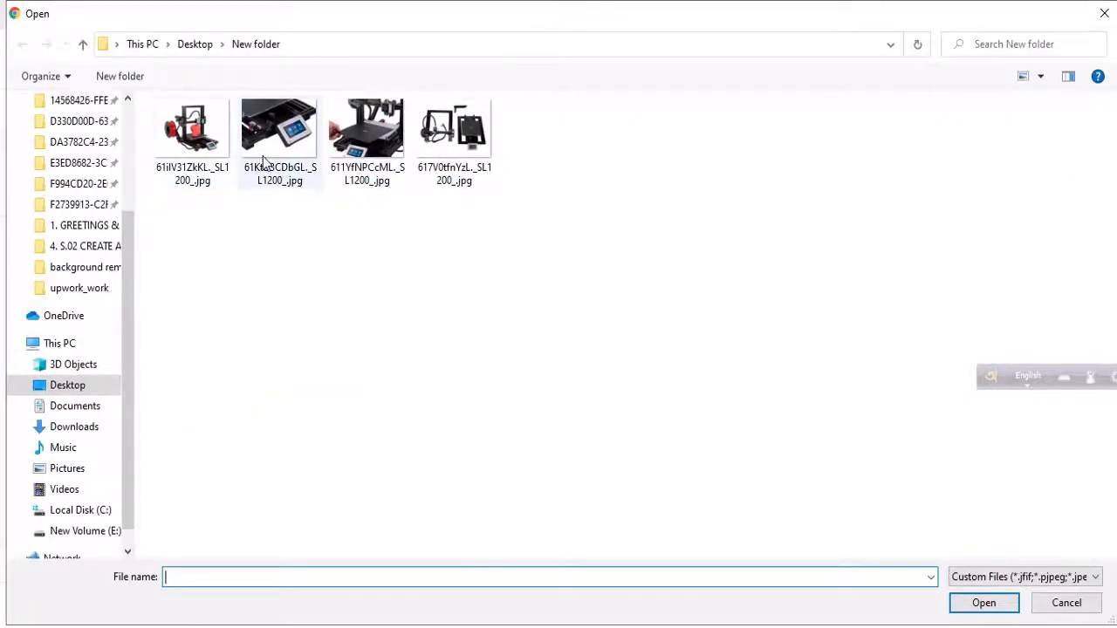
double_click(461, 150)
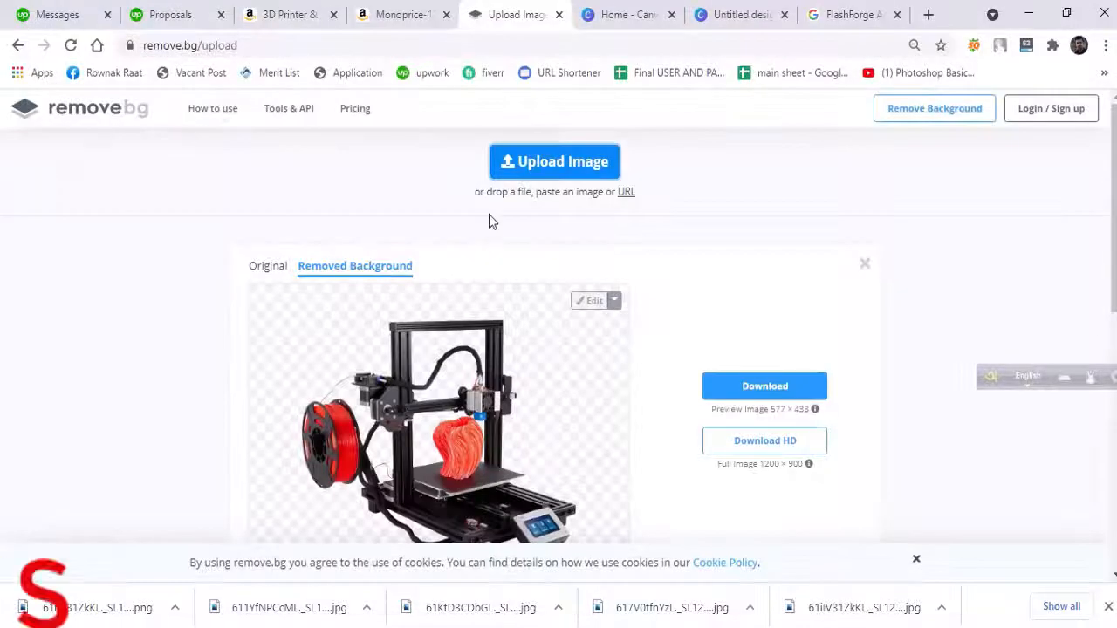
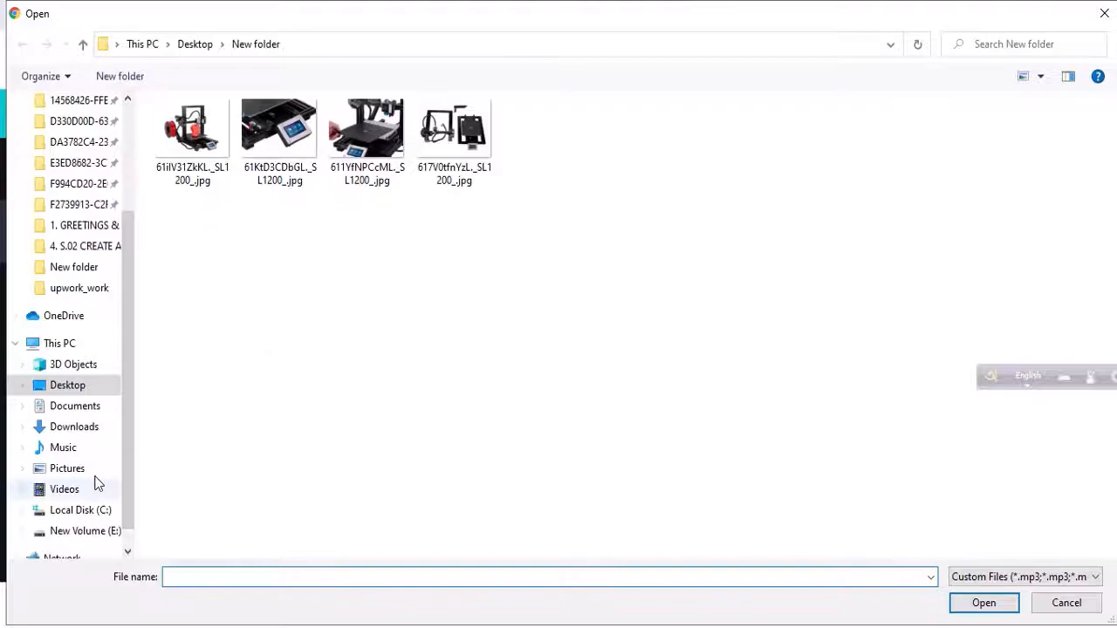
Upload the two removebg-preview PNG images of the printer and its parts from Downloads to the Canva design's media library
left_click(85, 428)
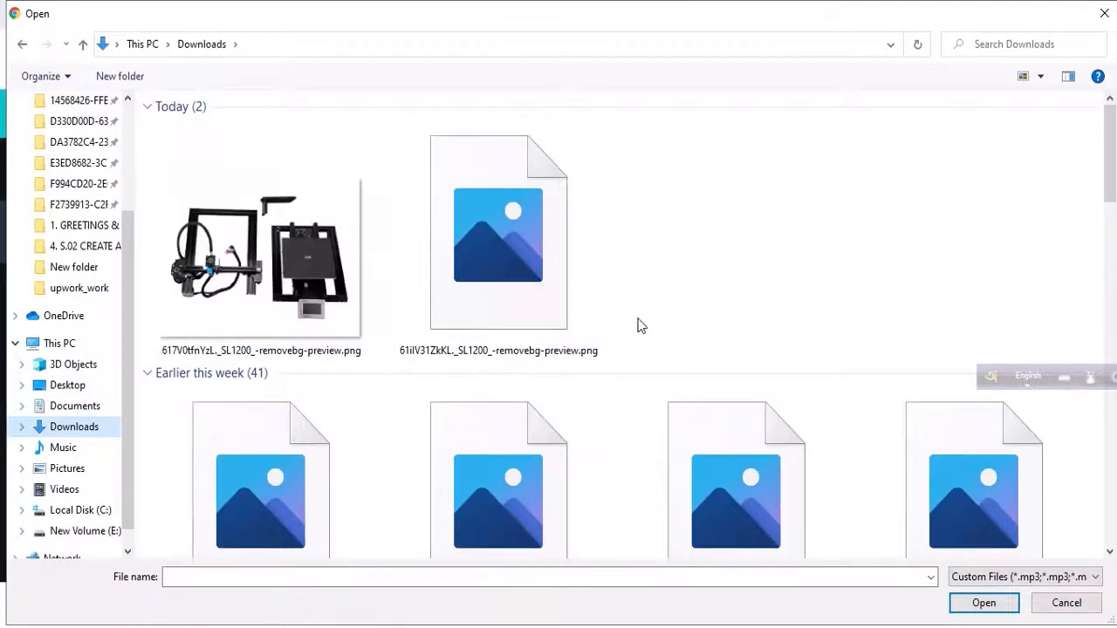
left_click(567, 319)
left_click(346, 324, "ctrl")
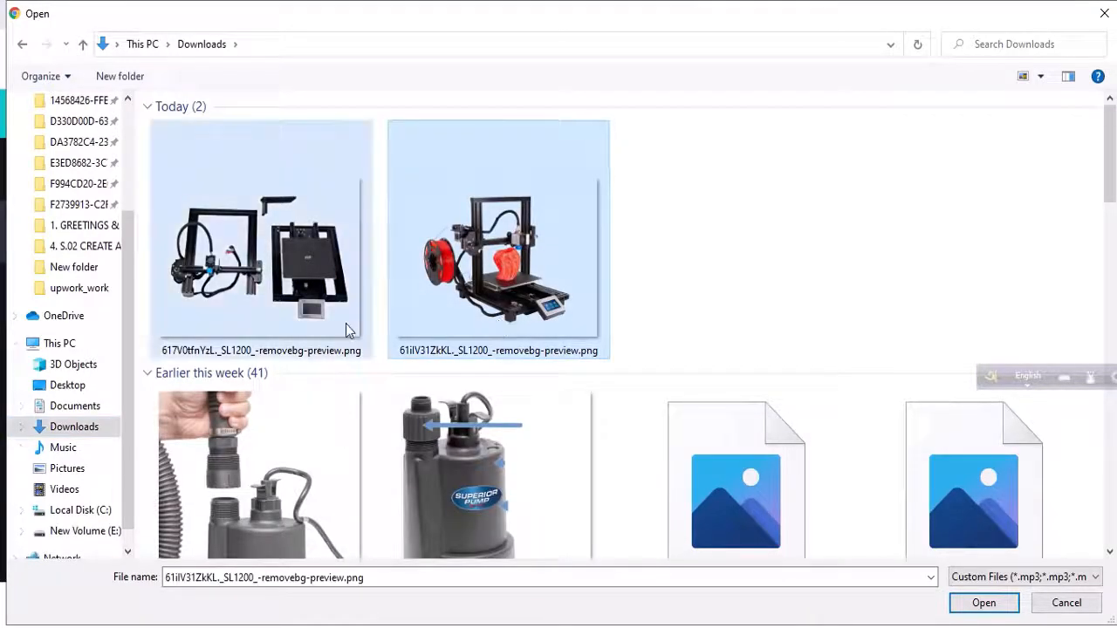
left_click(983, 603)
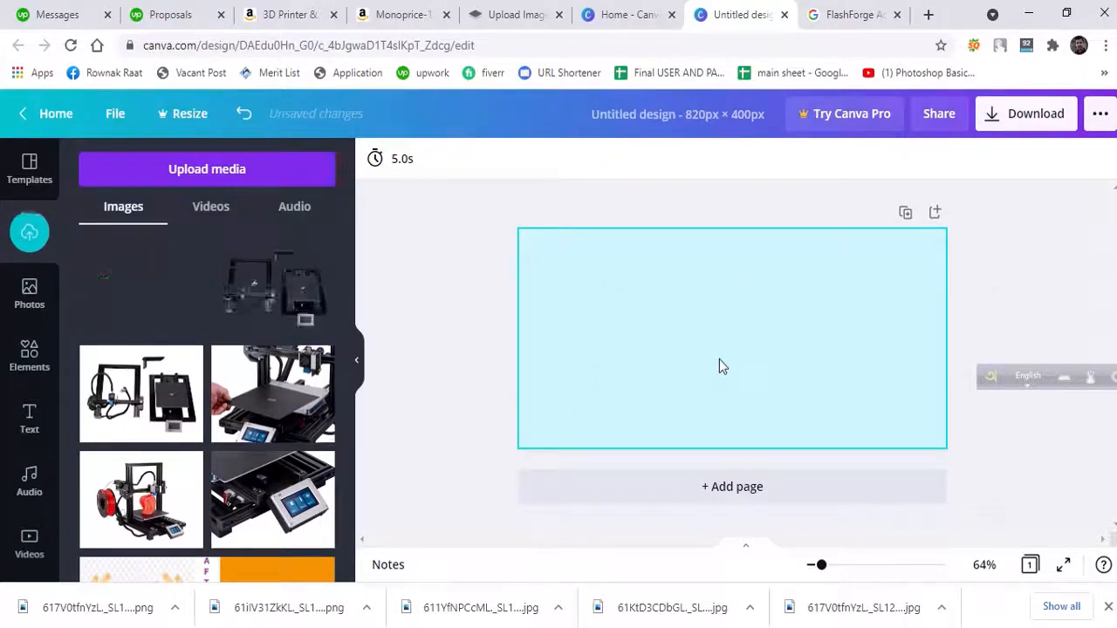
left_click(605, 359)
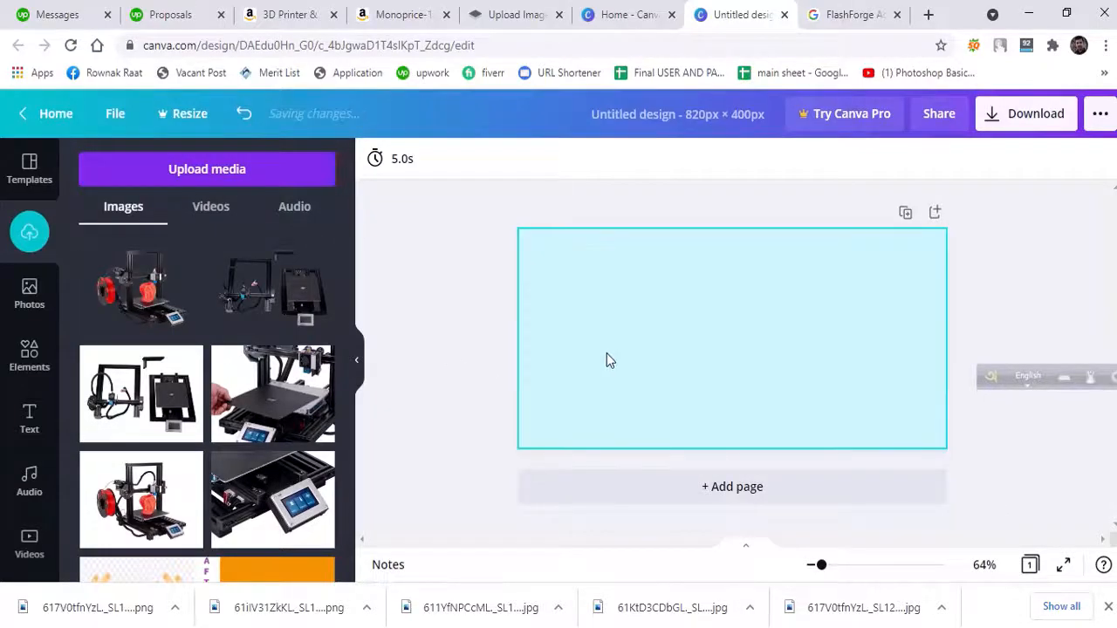
Place the enlarged cut-out of the assembled printer on the page's left half and the cut-out of the disassembled parts on the right half
left_click(152, 305)
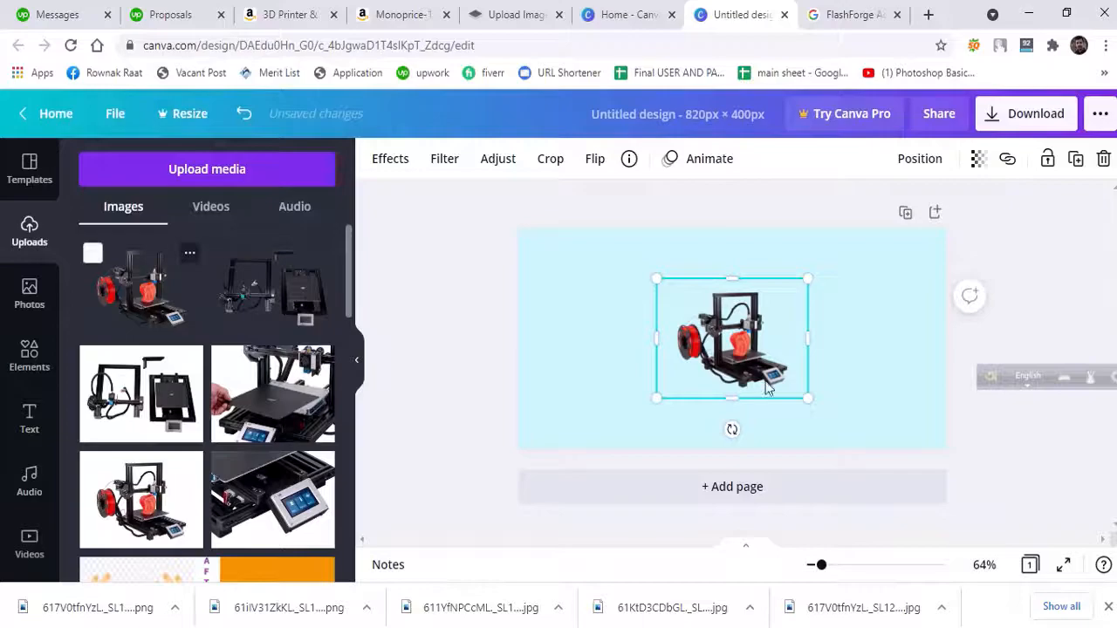
left_click_drag(690, 353, 634, 396)
left_click_drag(414, 463, 312, 306)
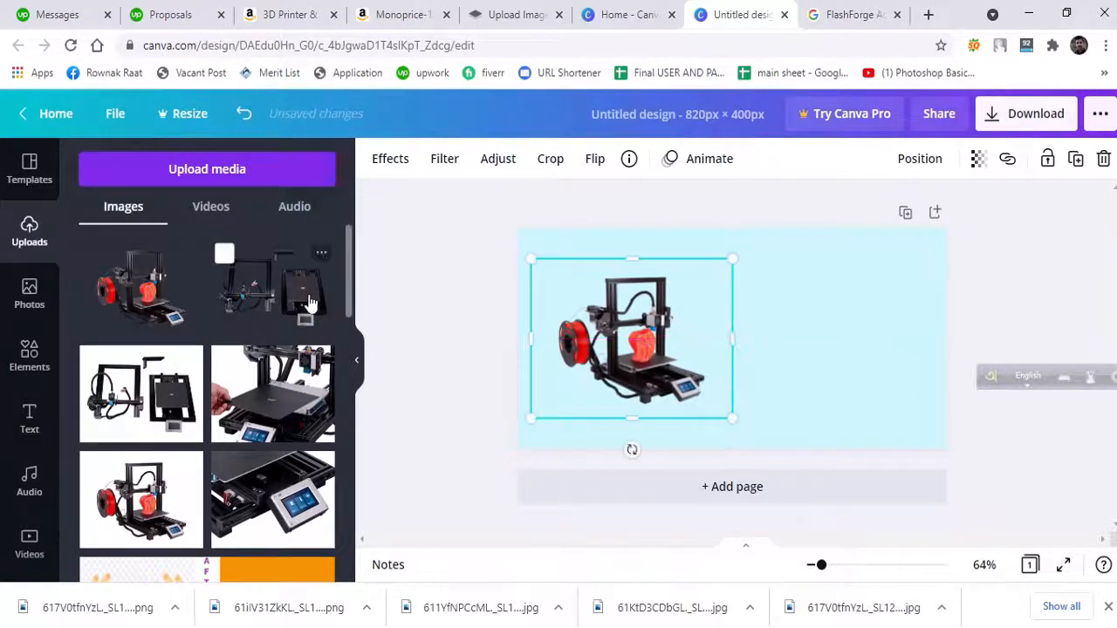
left_click_drag(368, 369, 825, 340)
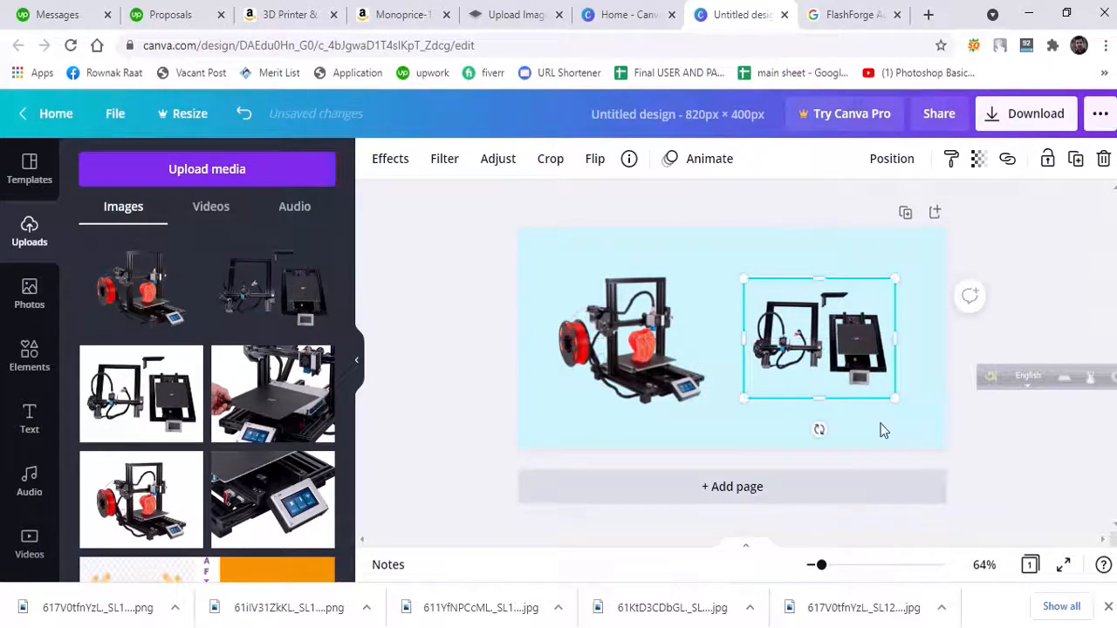
left_click(962, 434)
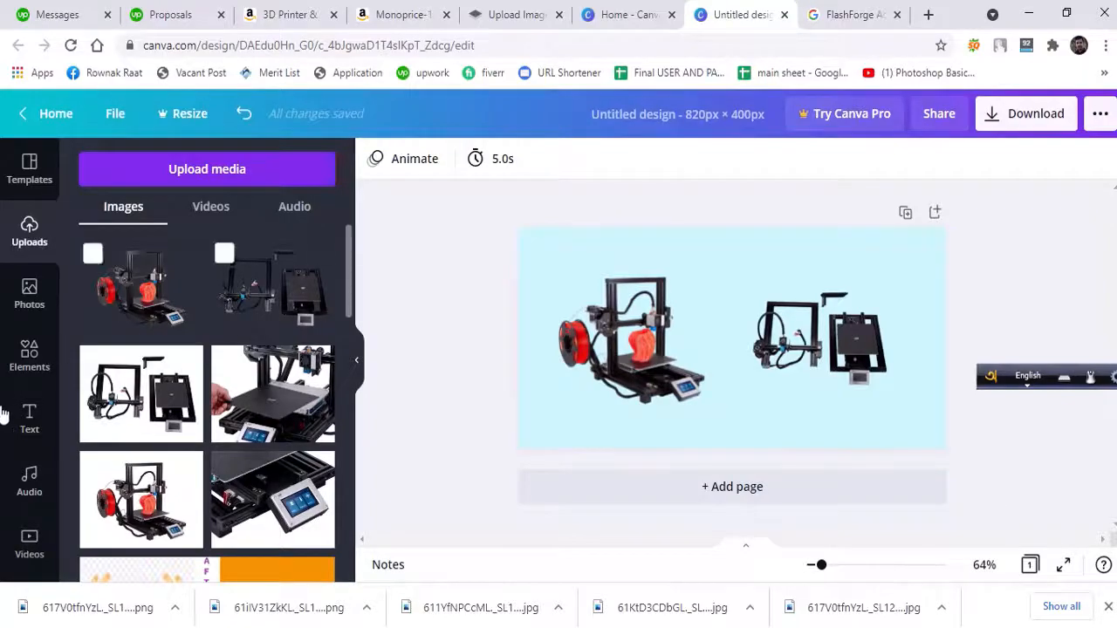
Try the desert sand dune template on the page, and undo it
left_click(36, 185)
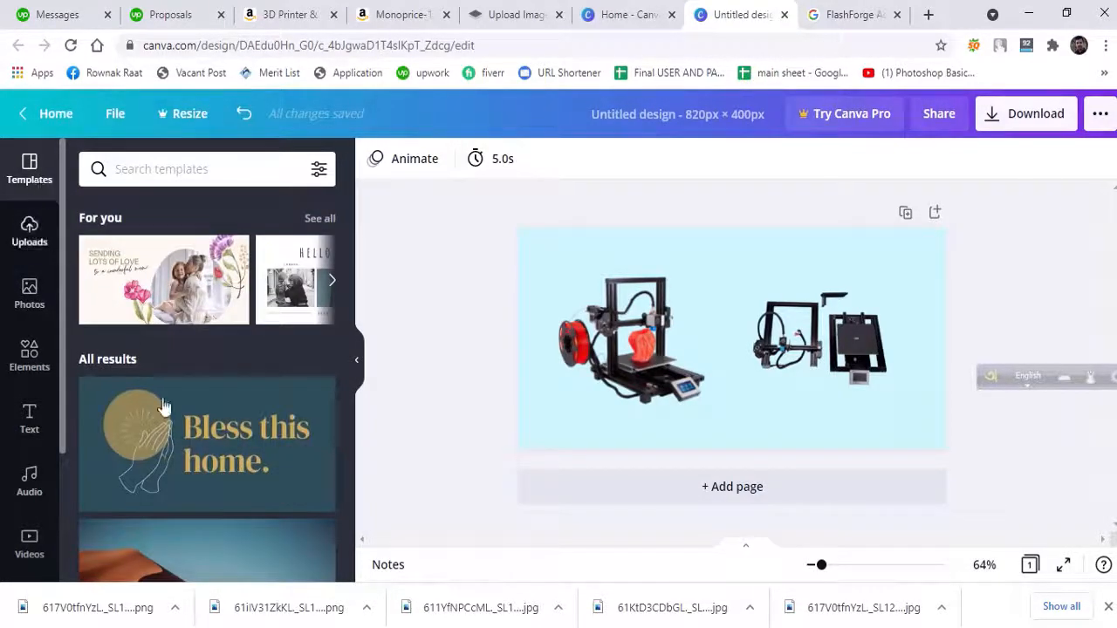
scroll(170, 417, "down", 3)
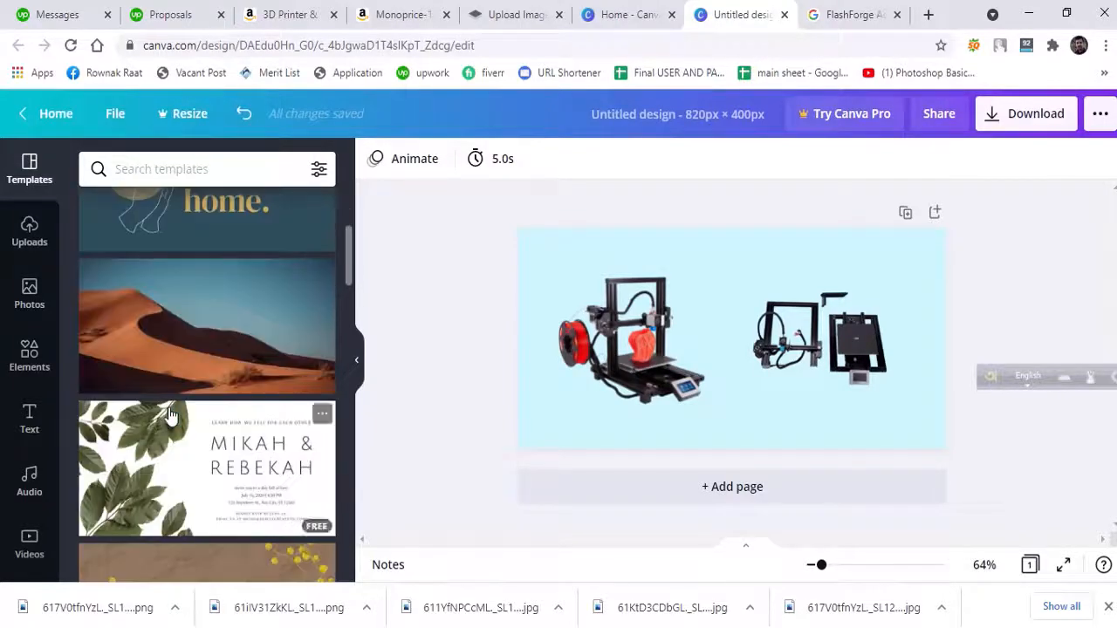
left_click(177, 349)
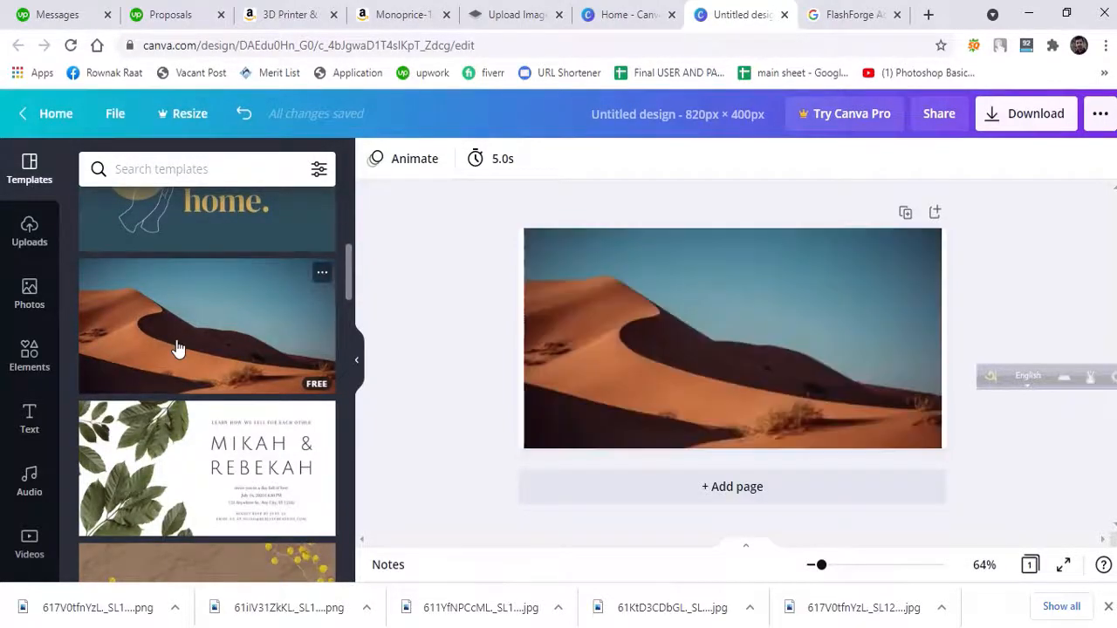
left_click(804, 304)
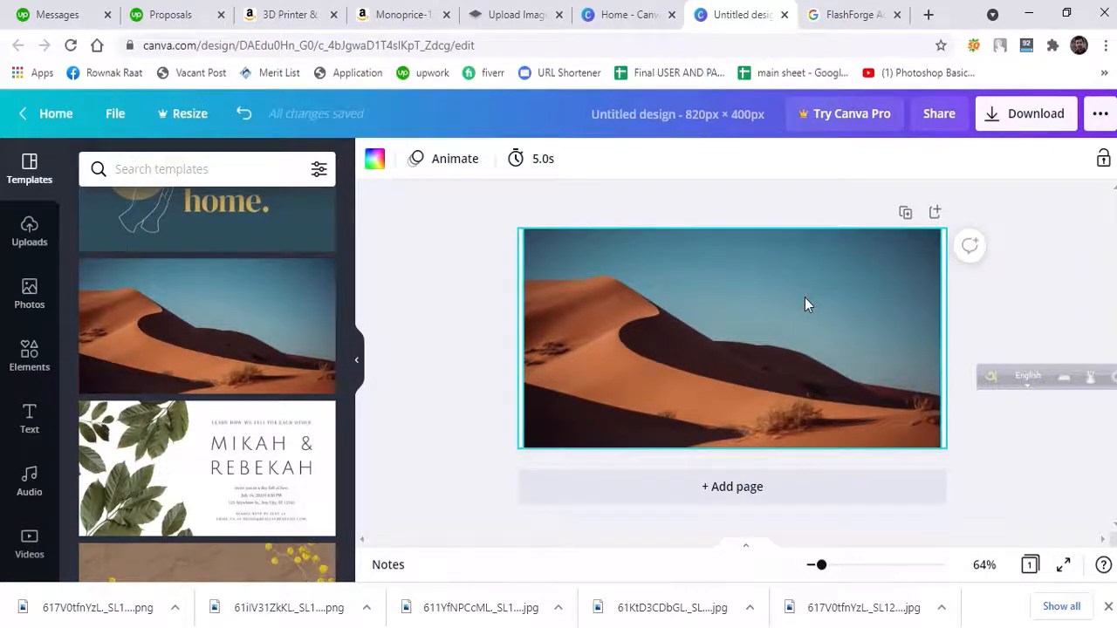
key("ctrl+z")
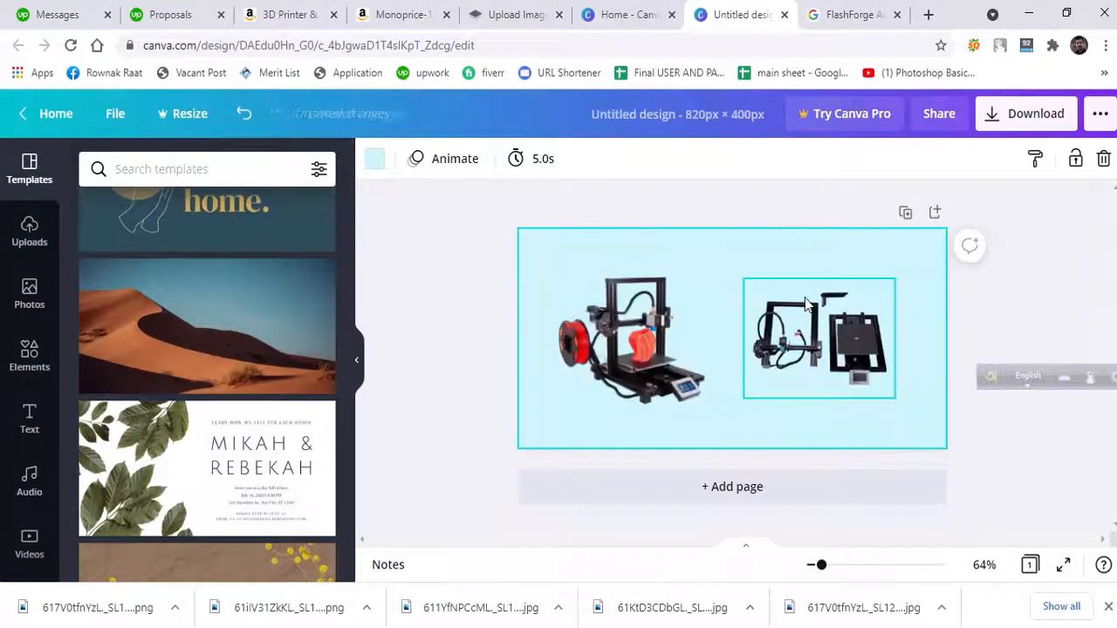
Delete both printer cut-outs from the light blue page
left_click(634, 346)
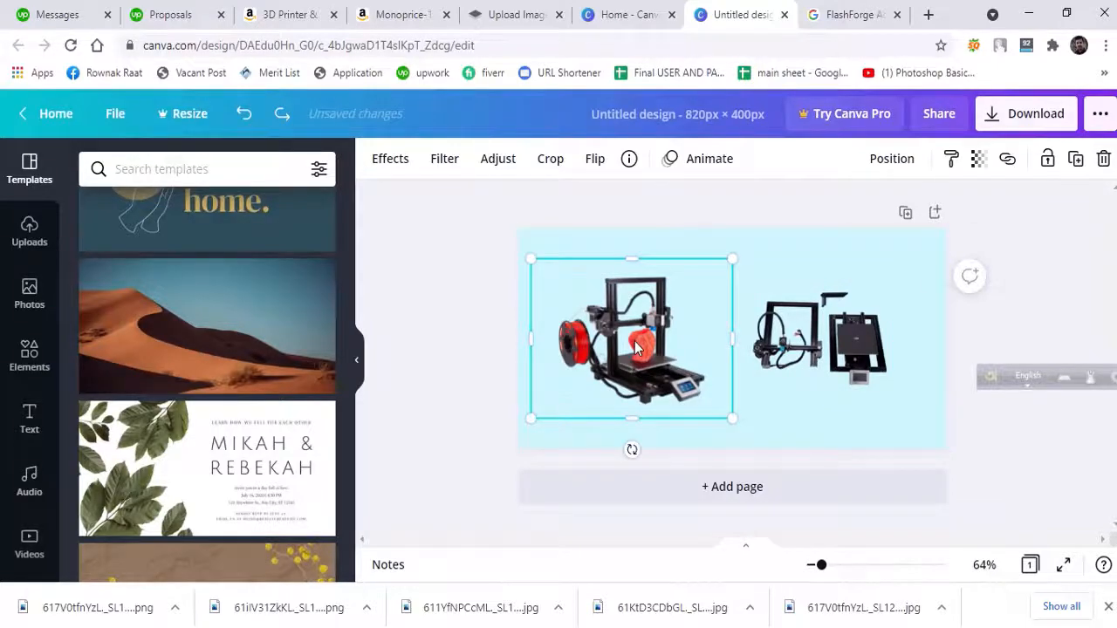
key("Delete")
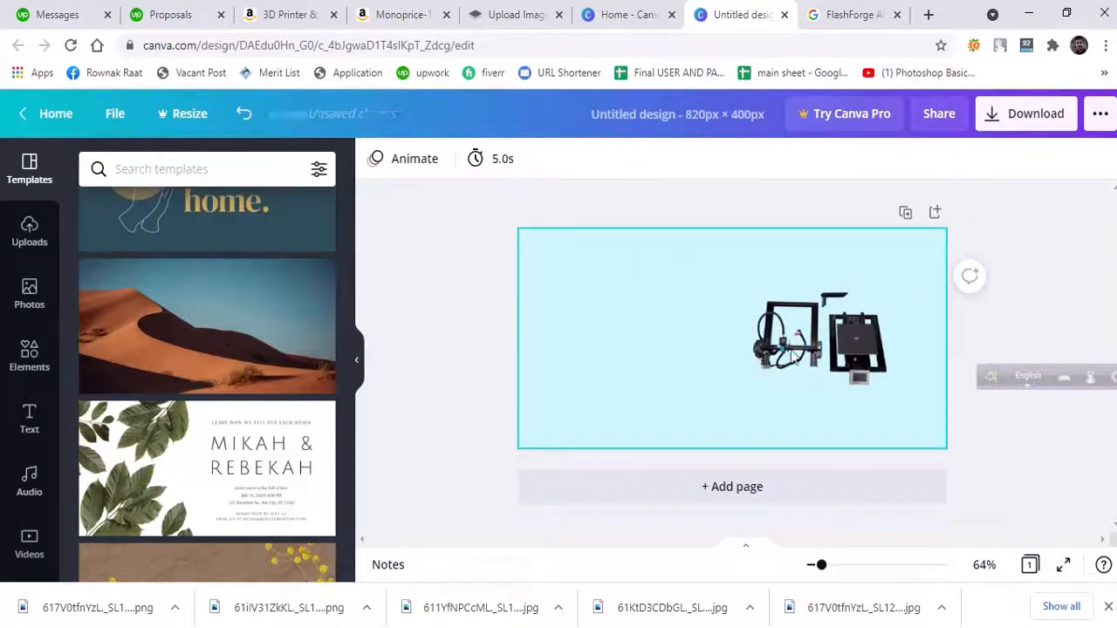
left_click(790, 350)
key("Delete")
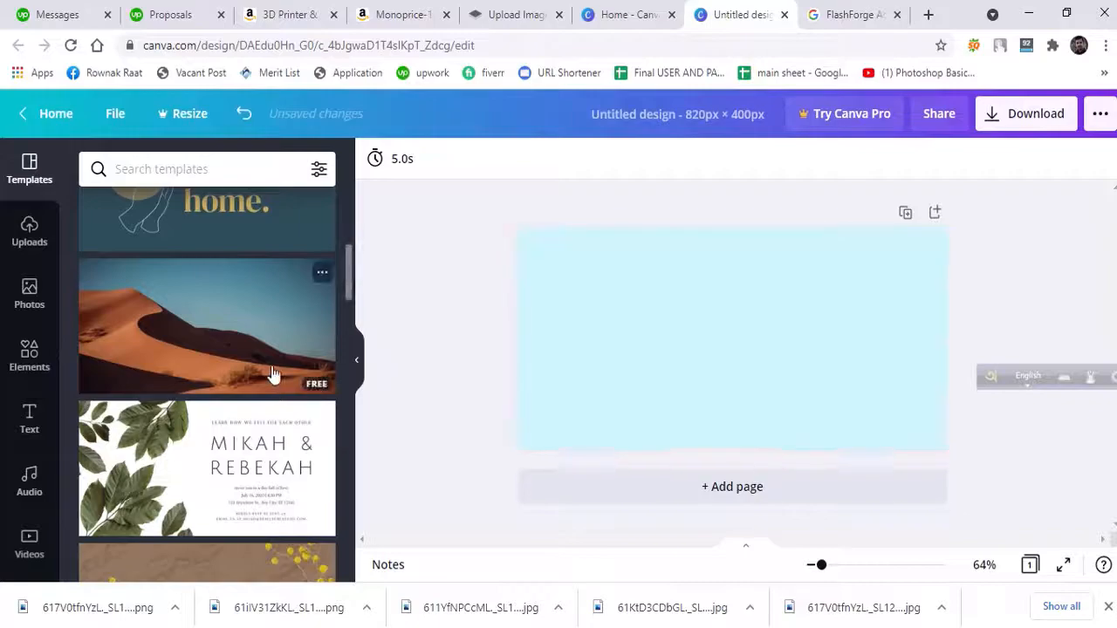
Browse the templates and apply the purple "Your safety is our concern" template to the page
scroll(272, 373, "down", 4)
scroll(273, 373, "down", 5)
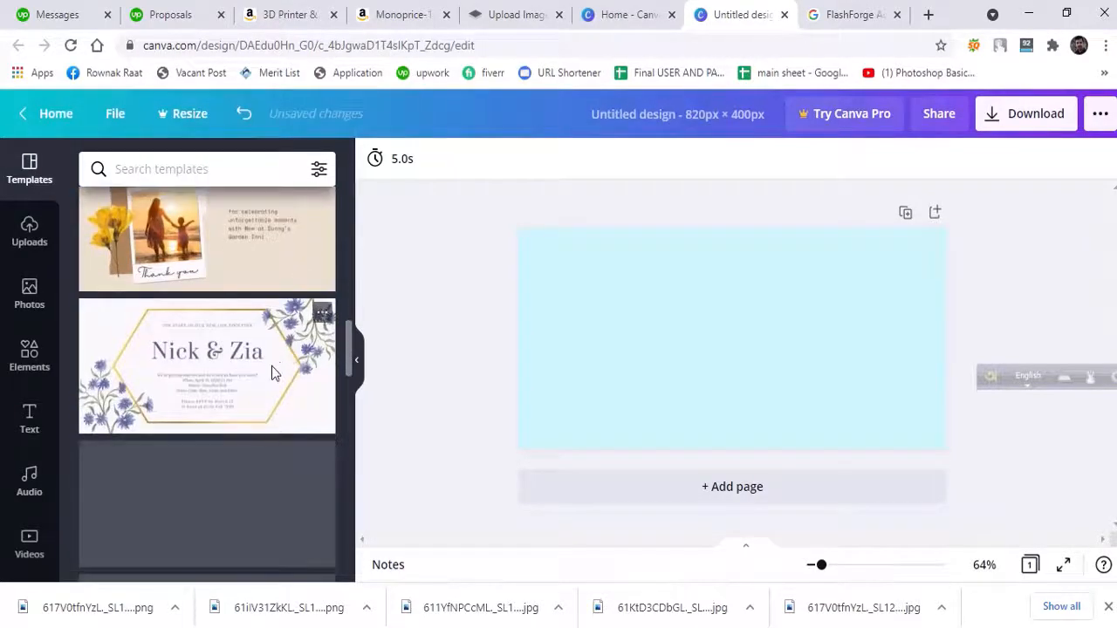
scroll(271, 373, "up", 10)
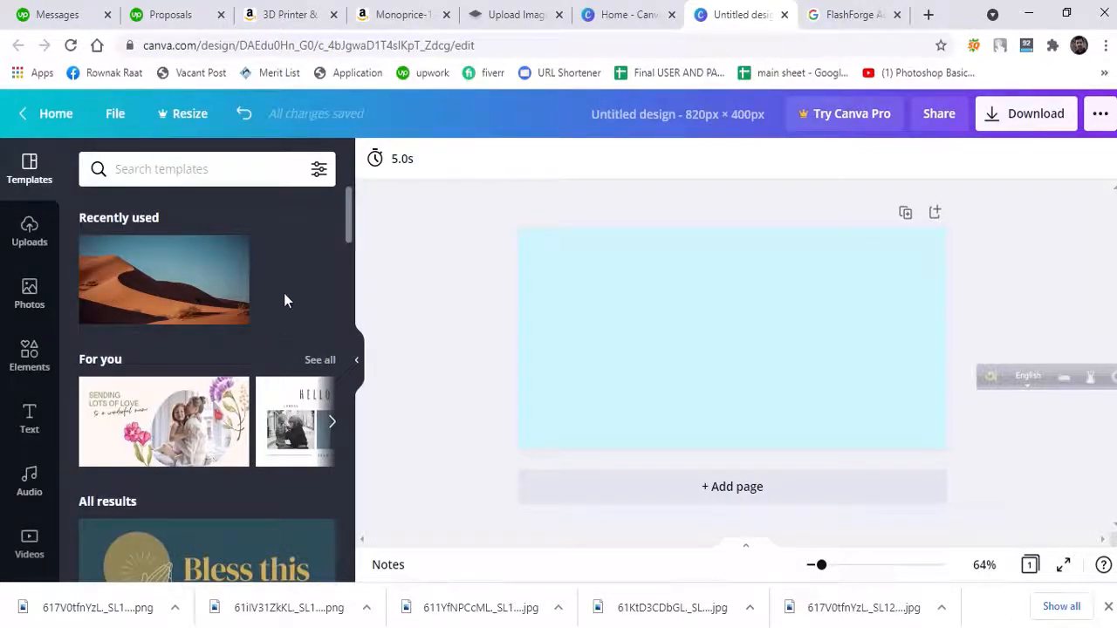
scroll(284, 299, "down", 15)
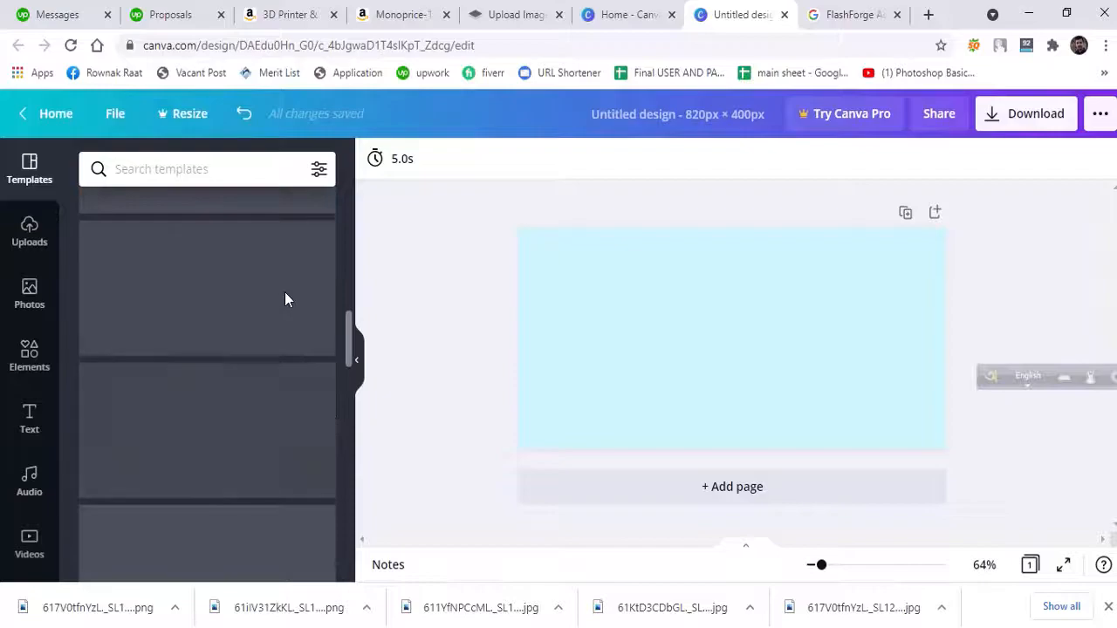
scroll(284, 299, "down", 4)
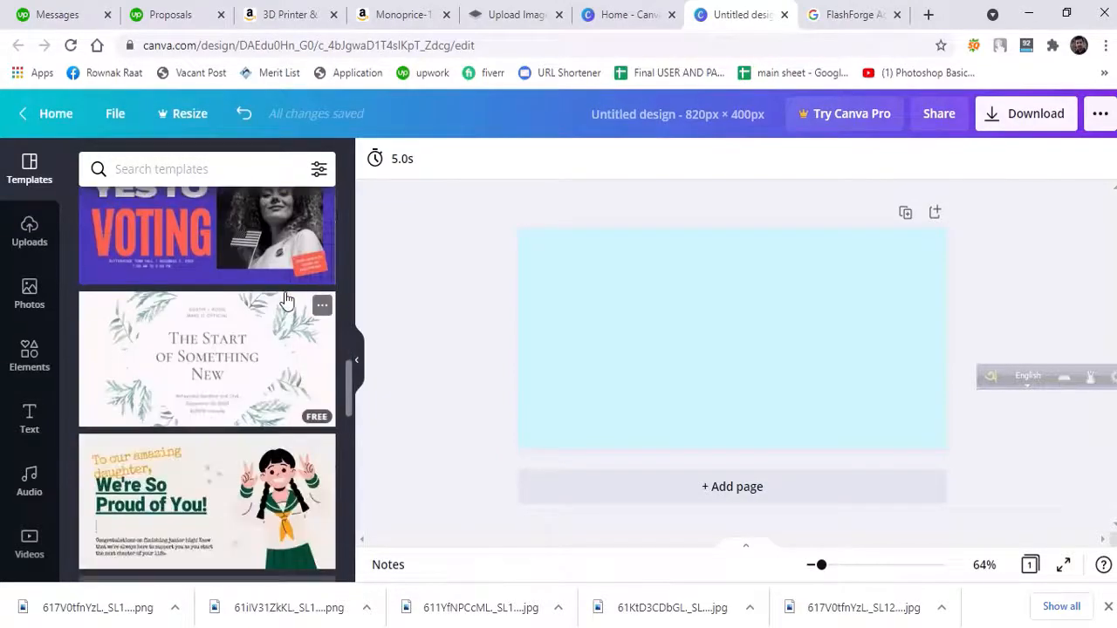
scroll(286, 299, "down", 5)
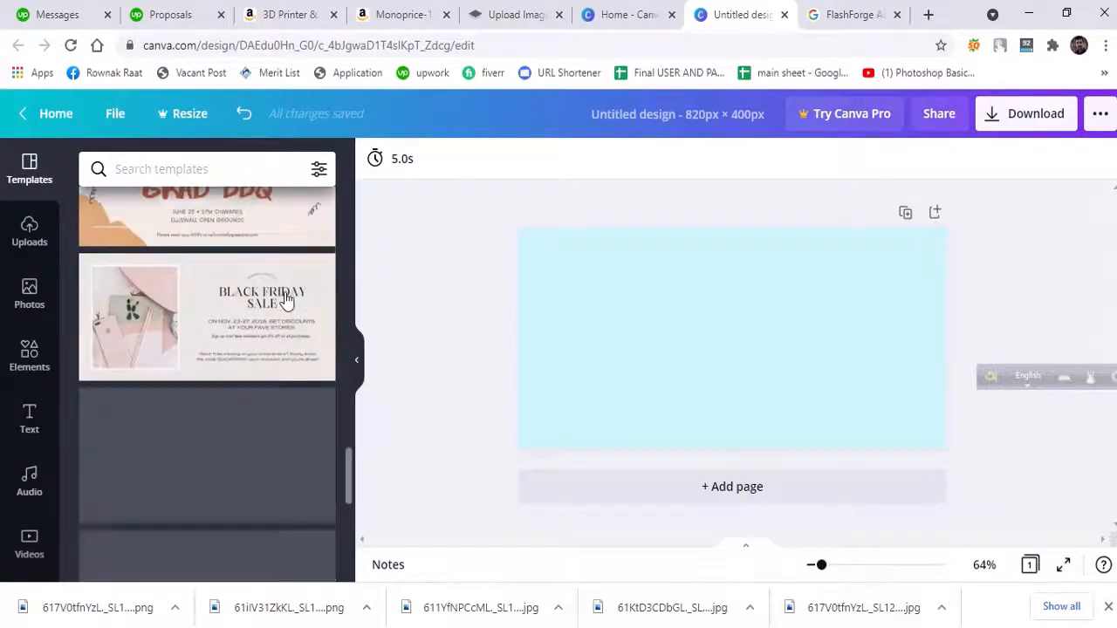
scroll(286, 300, "down", 5)
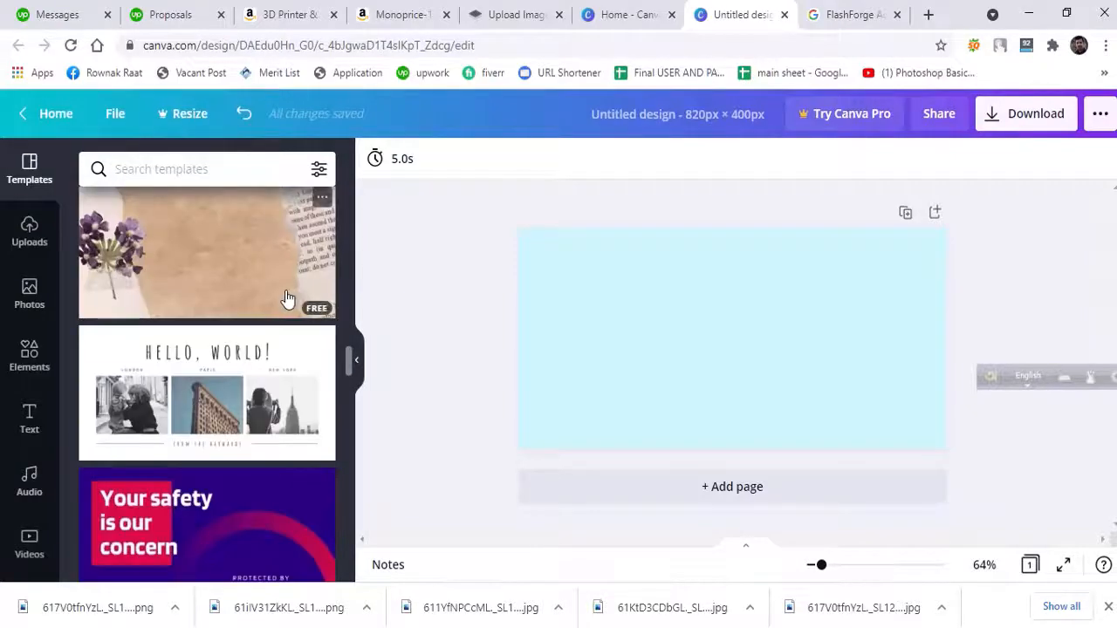
scroll(286, 299, "down", 4)
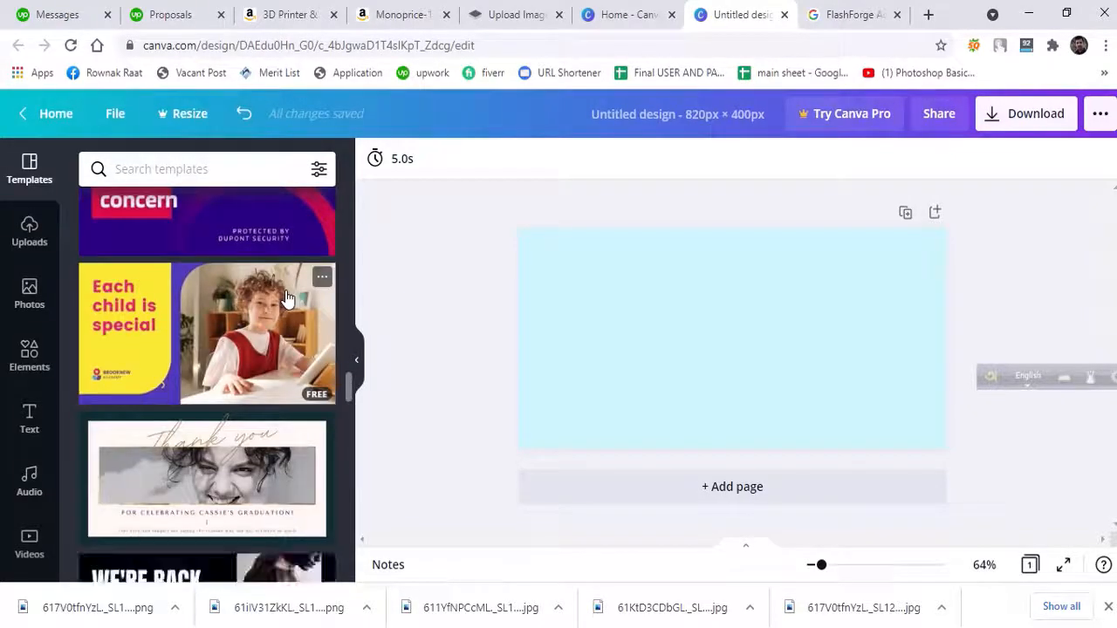
scroll(287, 299, "up", 3)
left_click(229, 353)
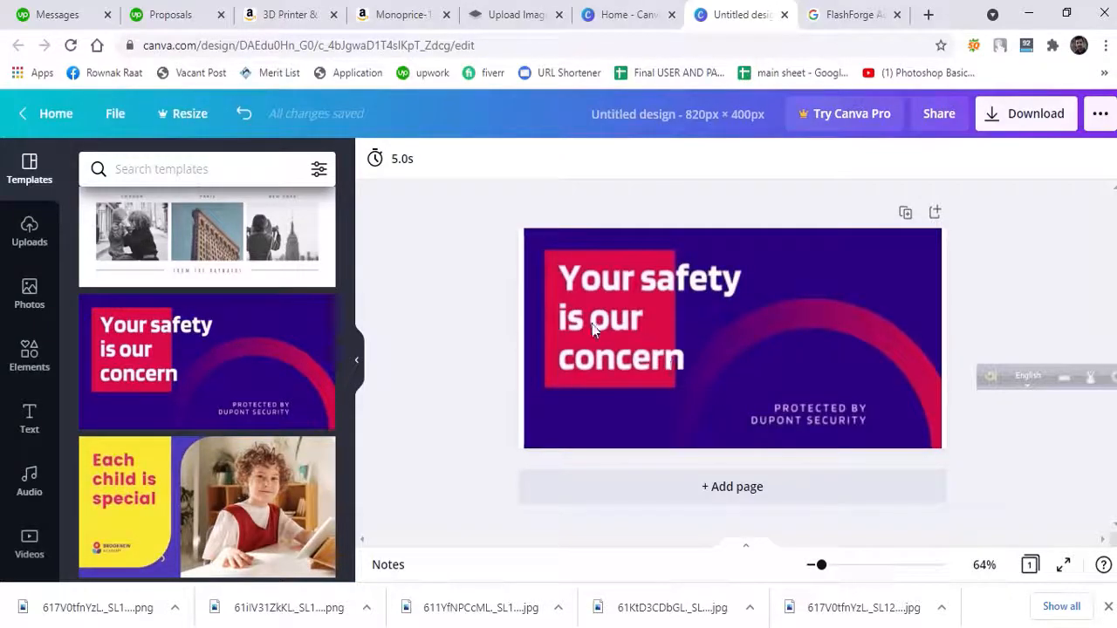
left_click(783, 416)
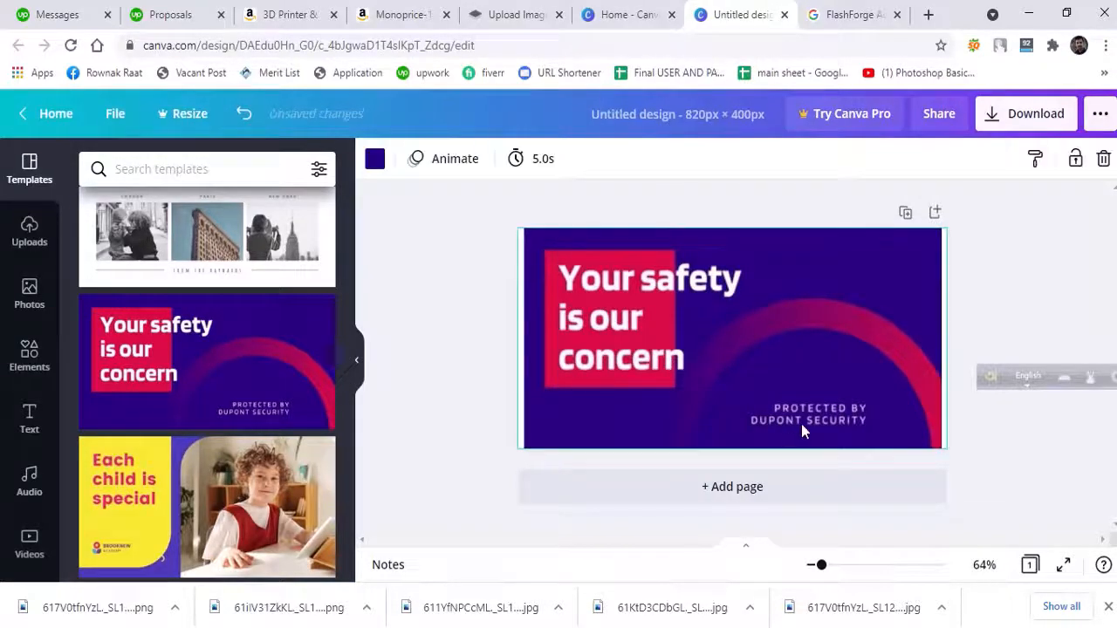
Move the "Your safety is our concern" heading to the page's lower edge, delete the red square behind it, and leave the heading selected
left_click(616, 344)
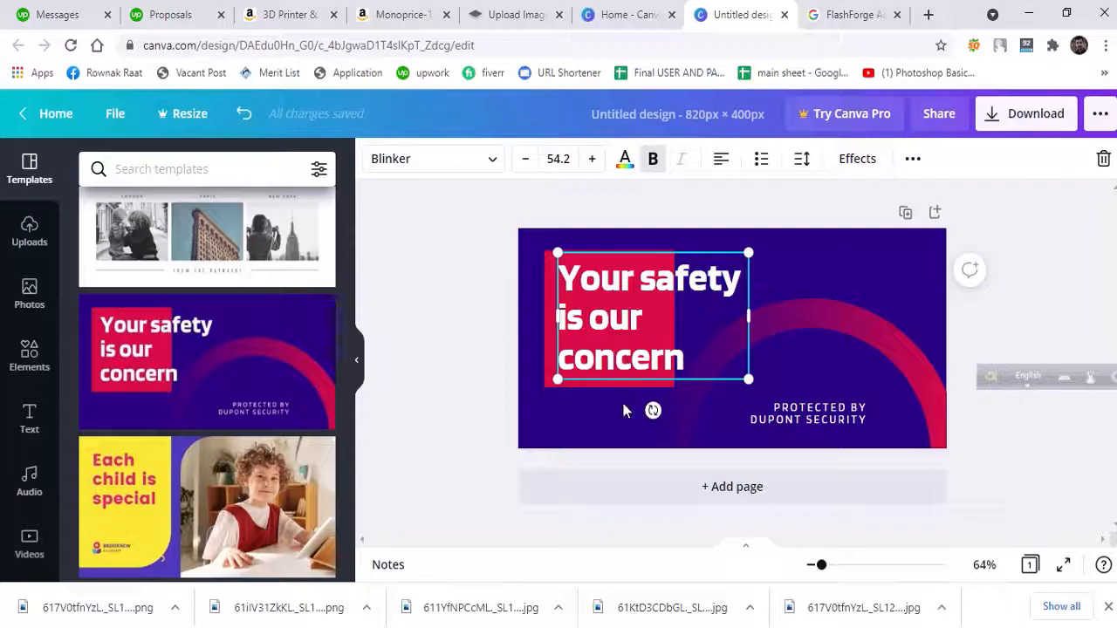
left_click_drag(605, 282, 616, 353)
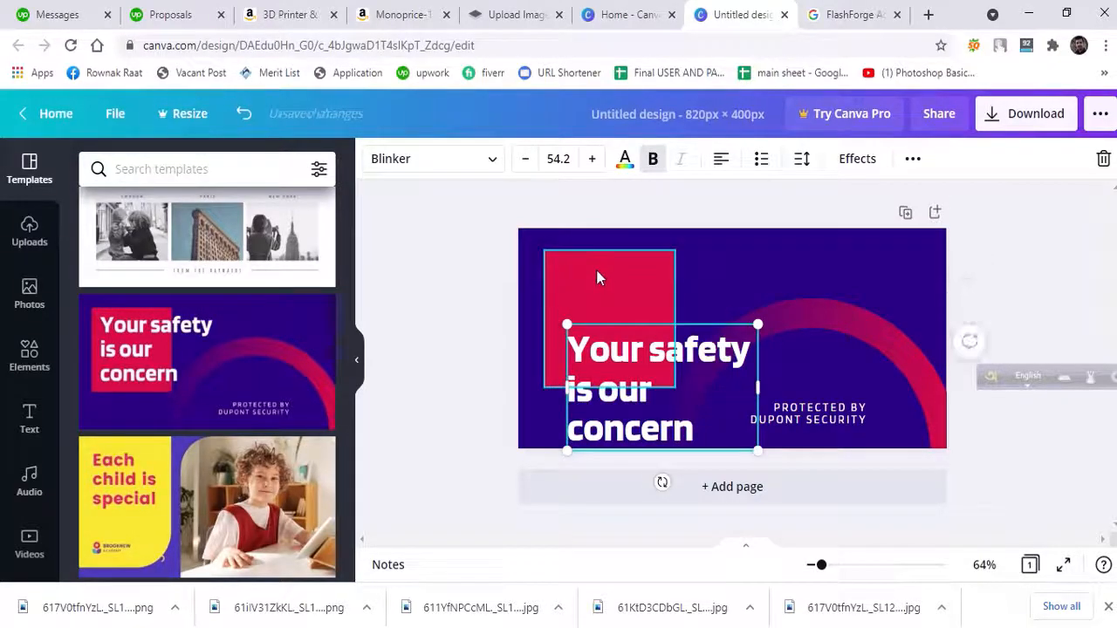
left_click(596, 279)
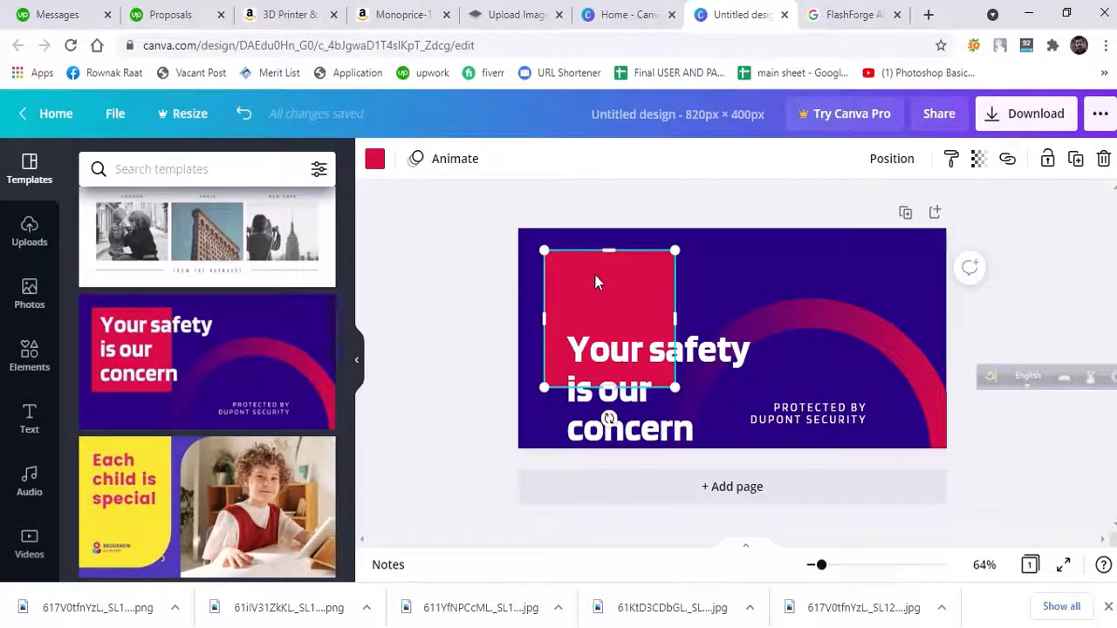
key("Delete")
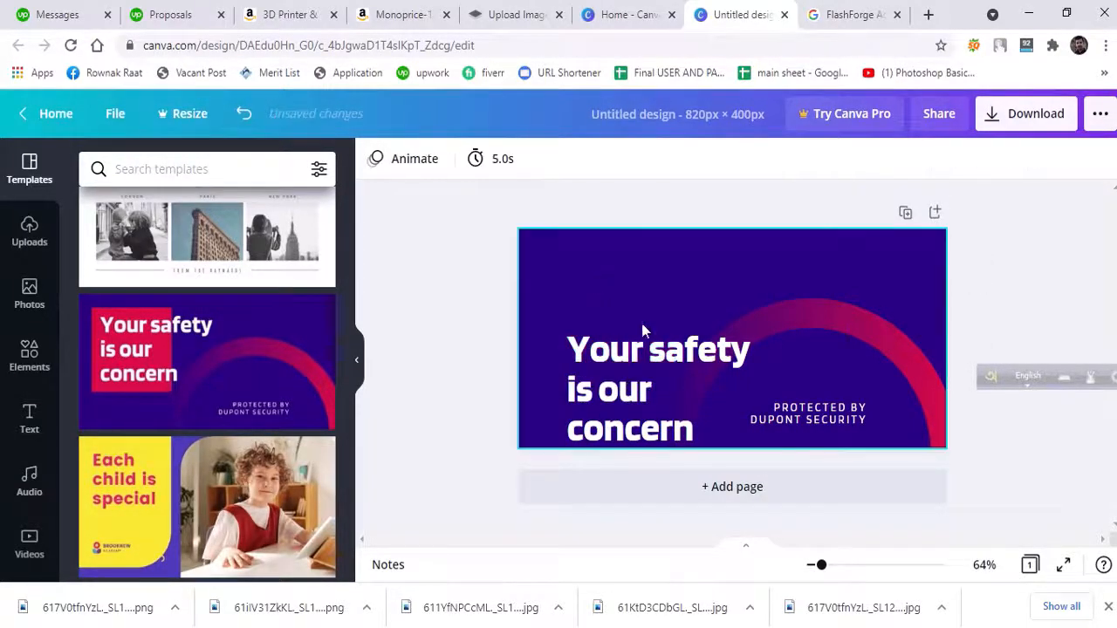
left_click(801, 418)
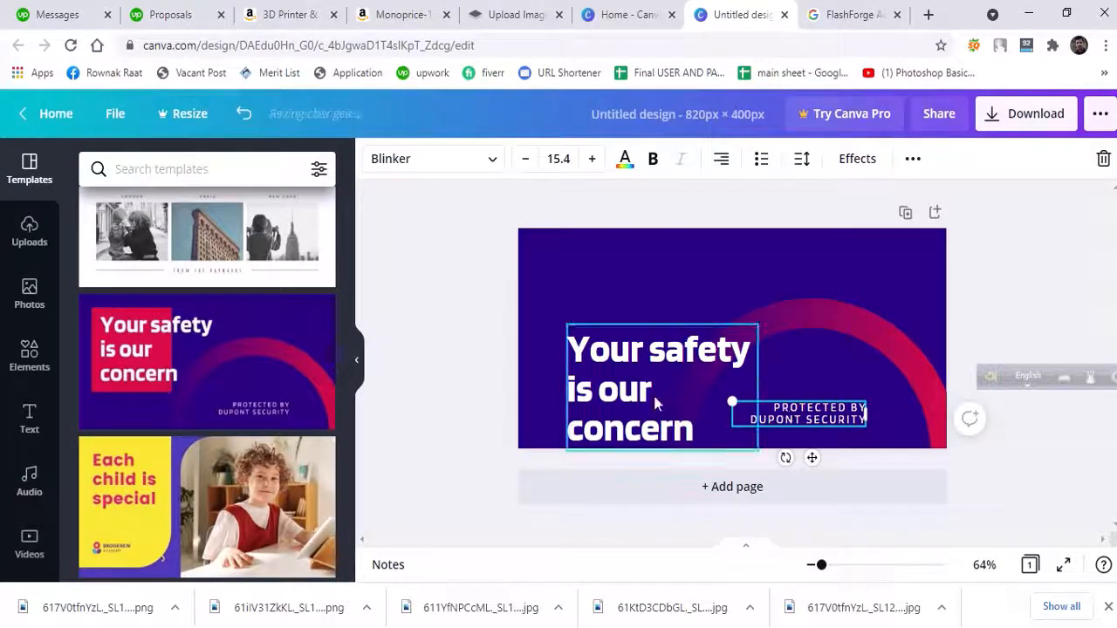
left_click(653, 426)
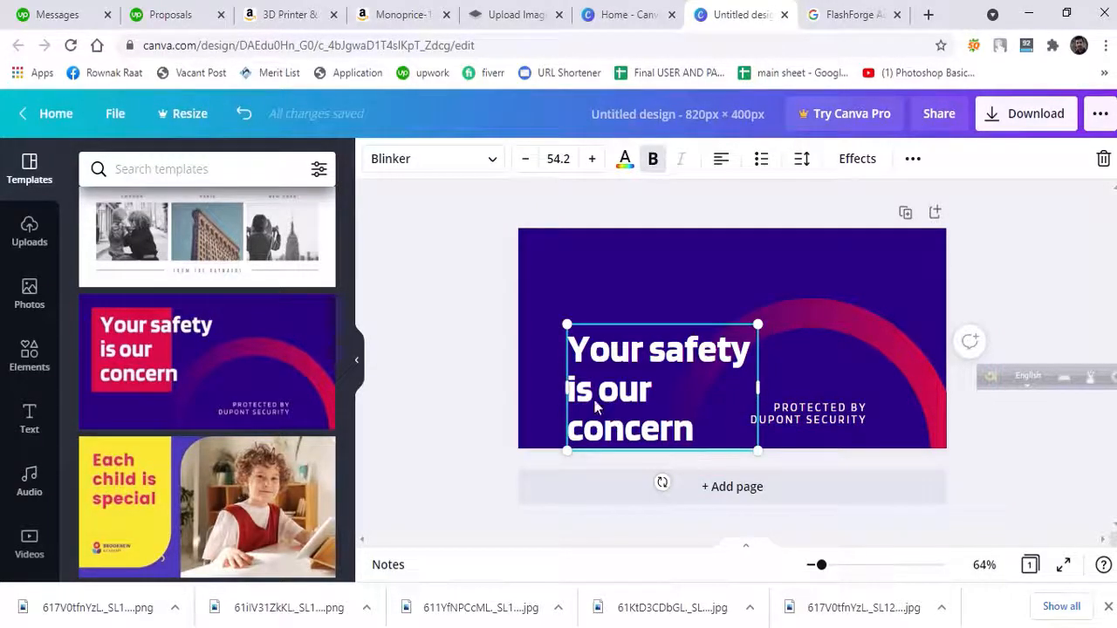
Widen the heading's text box to fit two lines, and copy "Magnetic Heated Build Plate" from the Monoprice printer's title on its Amazon page
left_click_drag(528, 388, 528, 389)
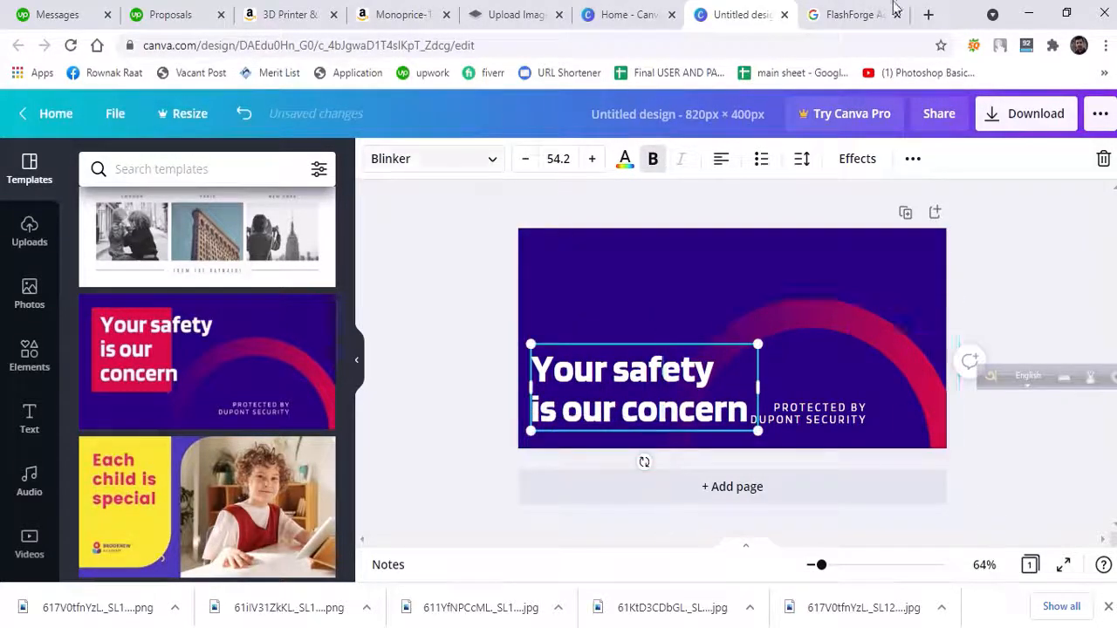
left_click(858, 13)
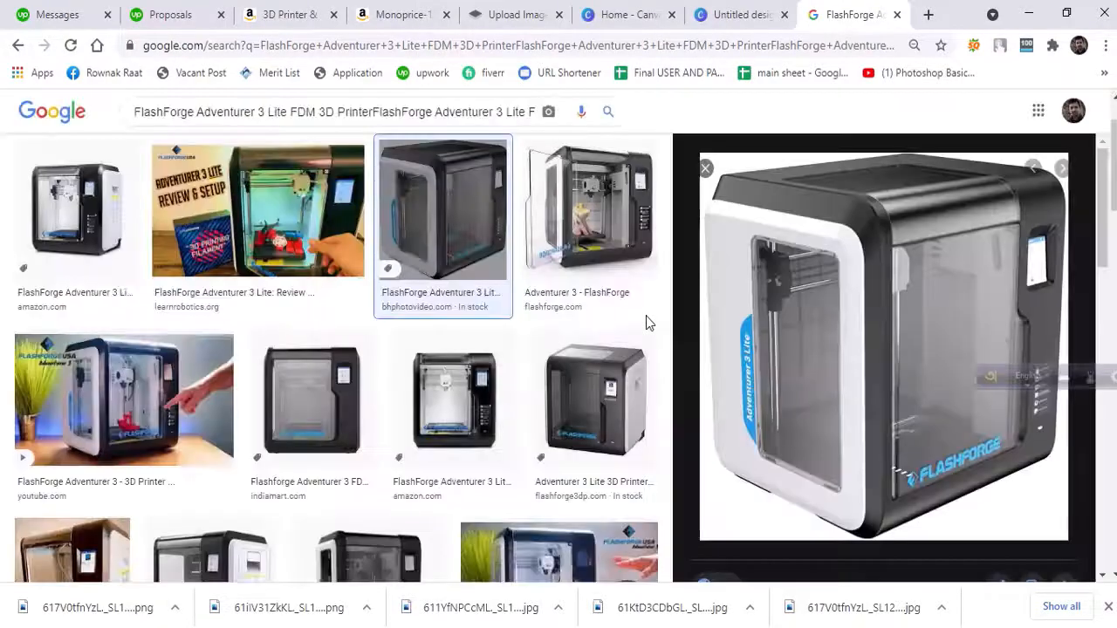
scroll(842, 476, "down", 2)
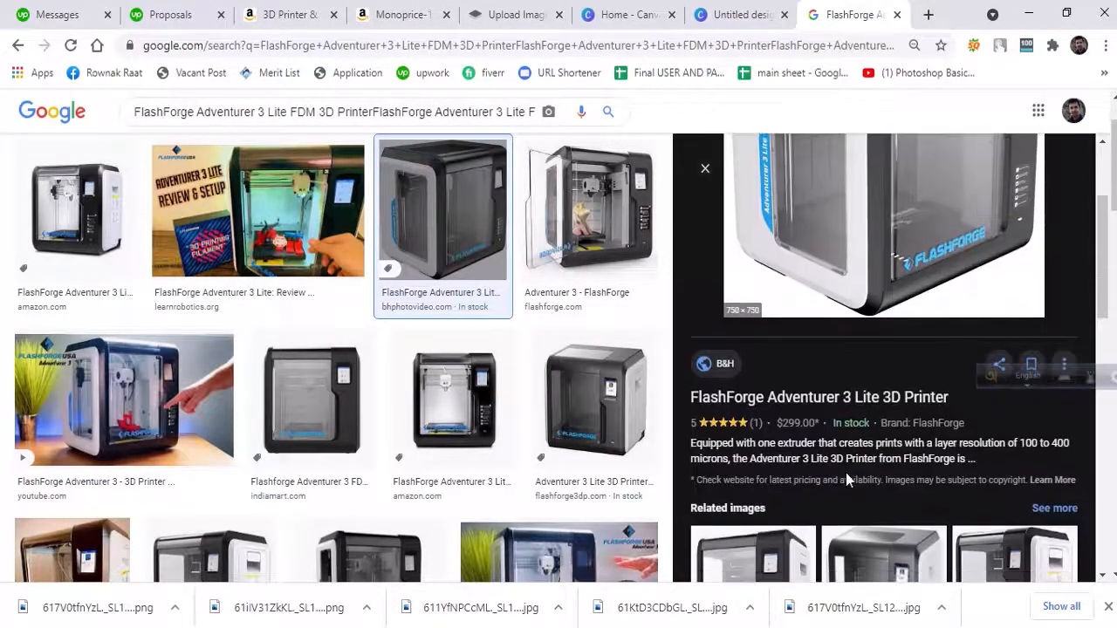
left_click(371, 15)
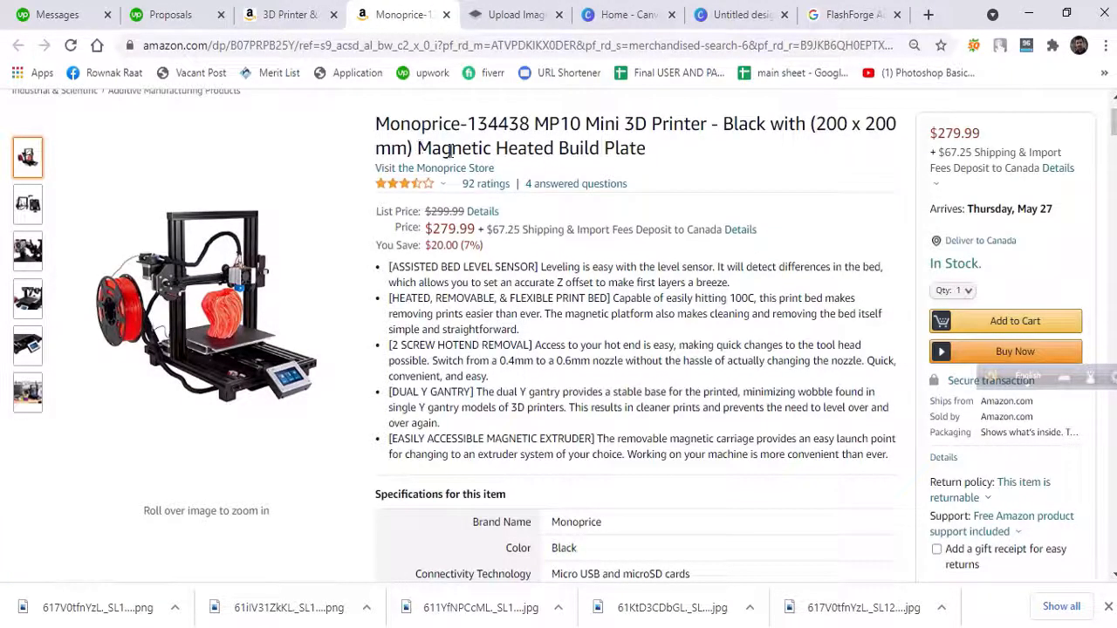
left_click_drag(417, 148, 642, 151)
key("ctrl+c")
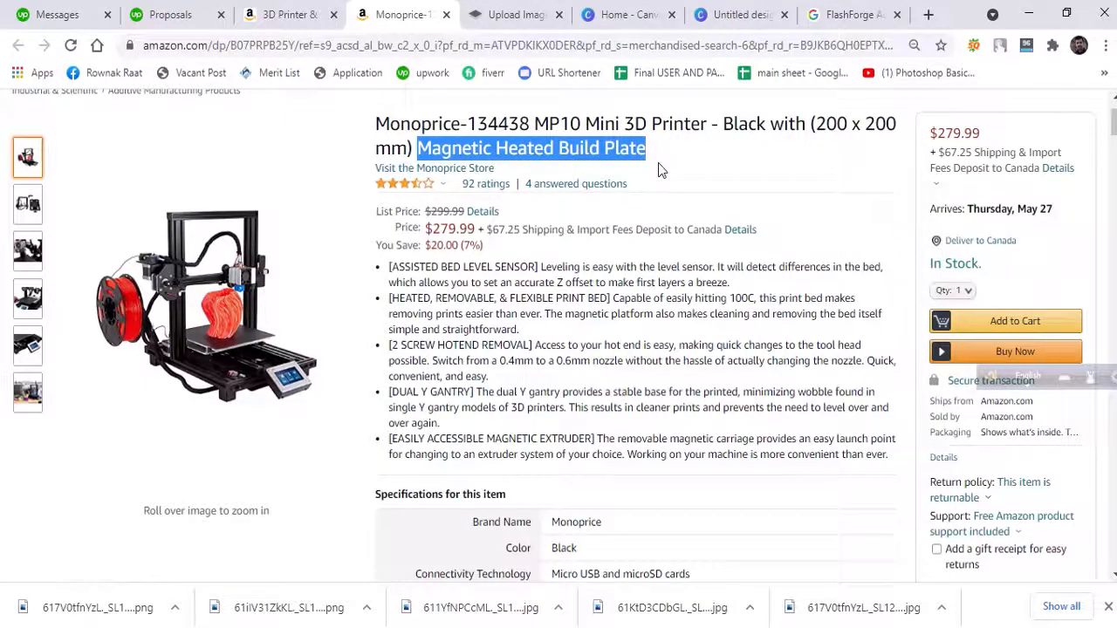
Replace the heading "Your safety is our concern" in the Canva design with "Magnetic Heated Build Plate" and scale it down to font size 39.8
scroll(661, 340, "down", 1)
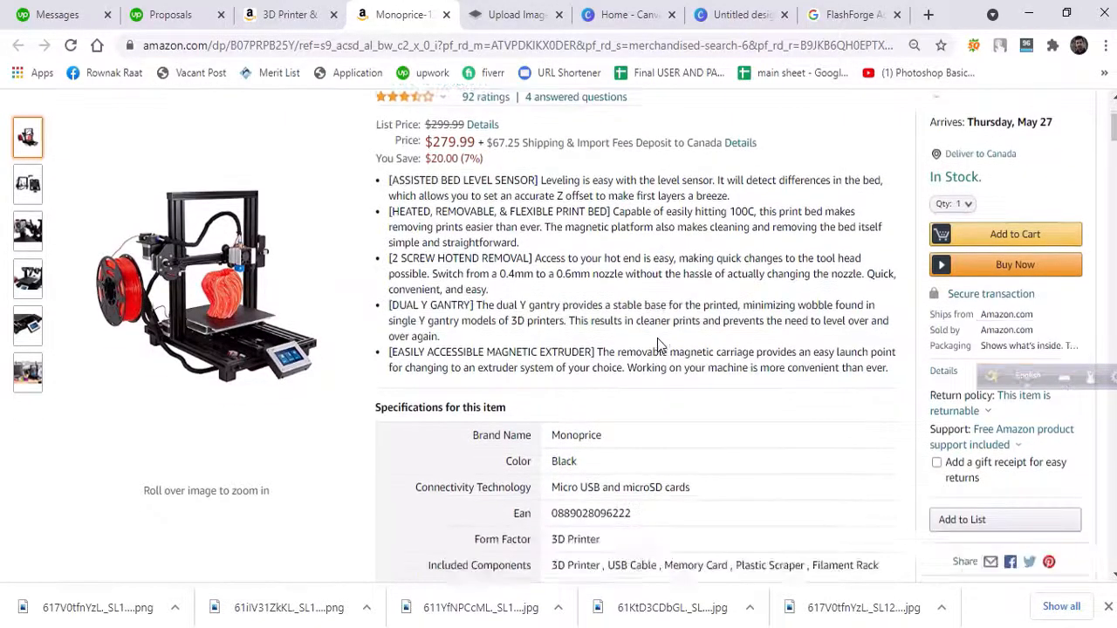
left_click(740, 15)
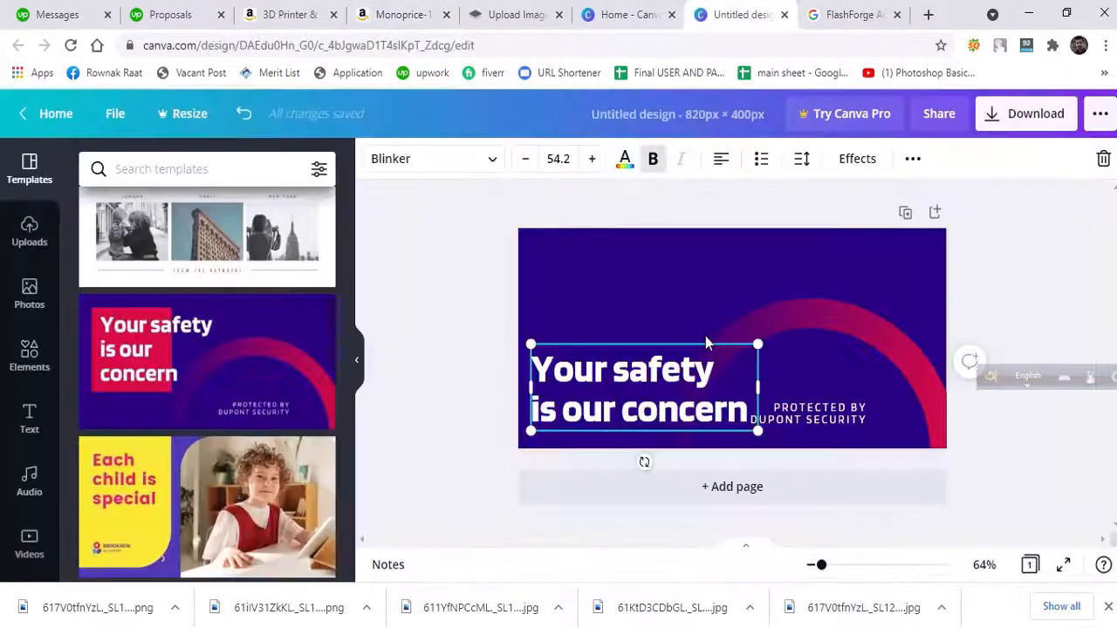
double_click(642, 418)
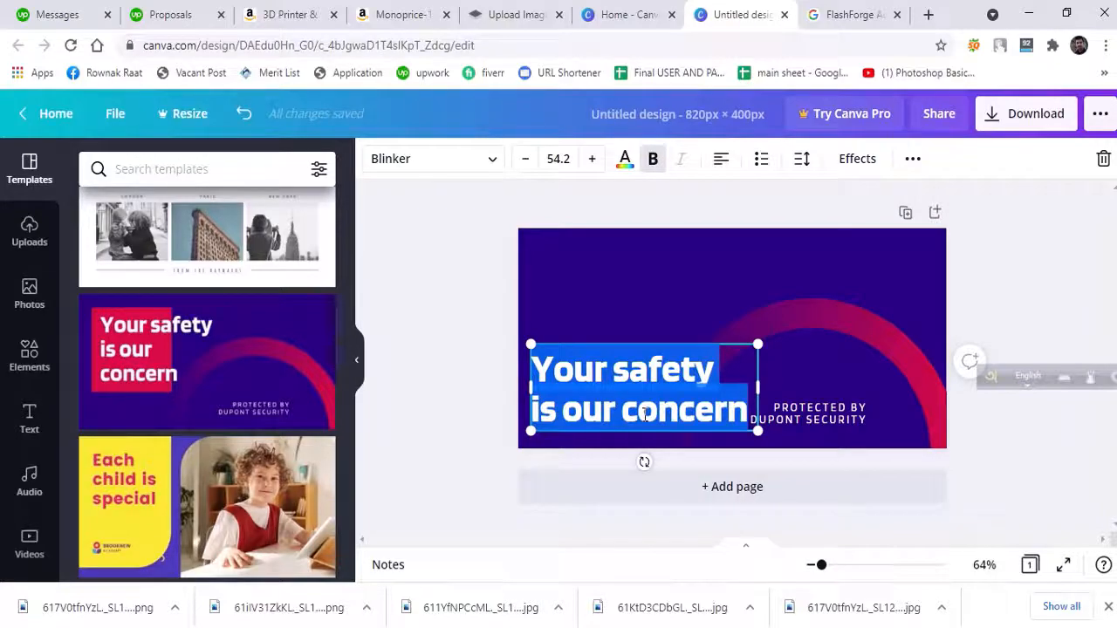
key("ctrl+v")
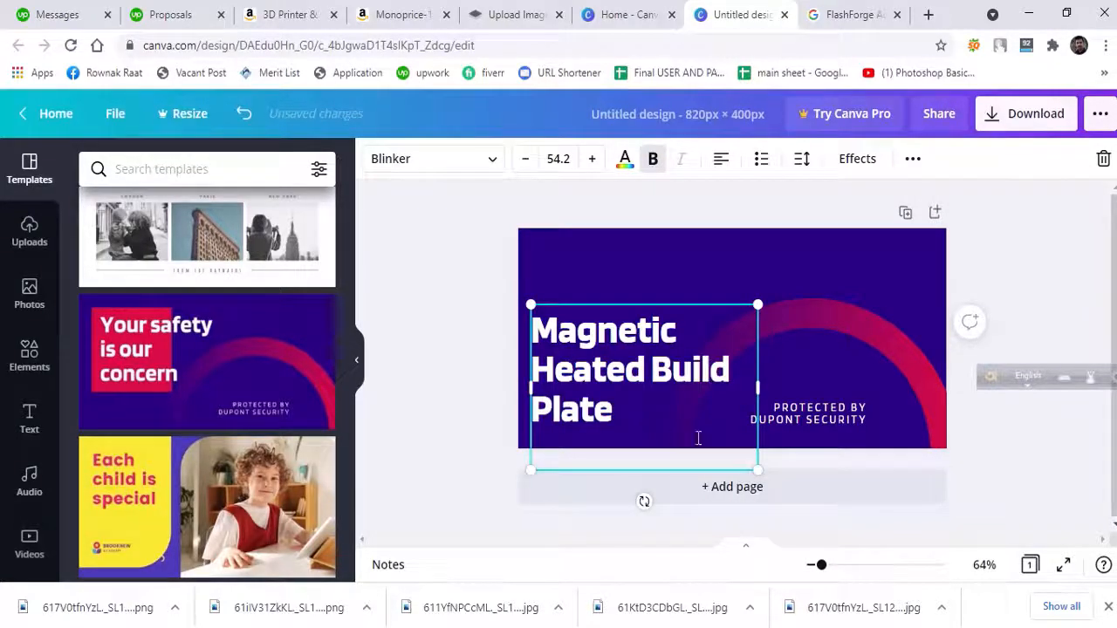
left_click_drag(758, 470, 686, 411)
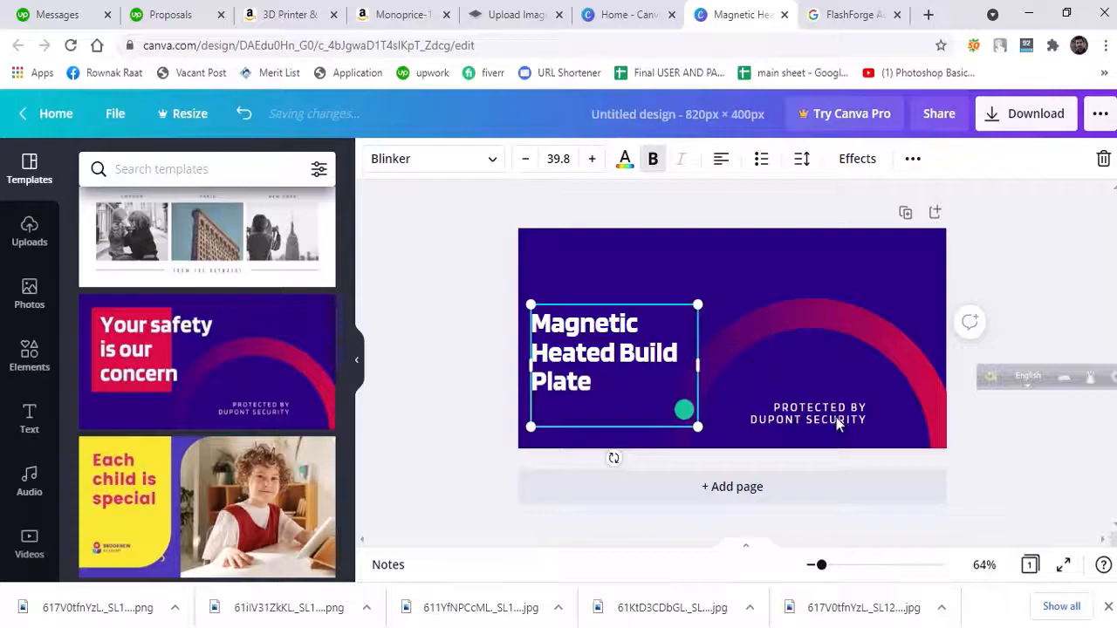
key("ctrl+Return")
scroll(851, 439, "up", 3)
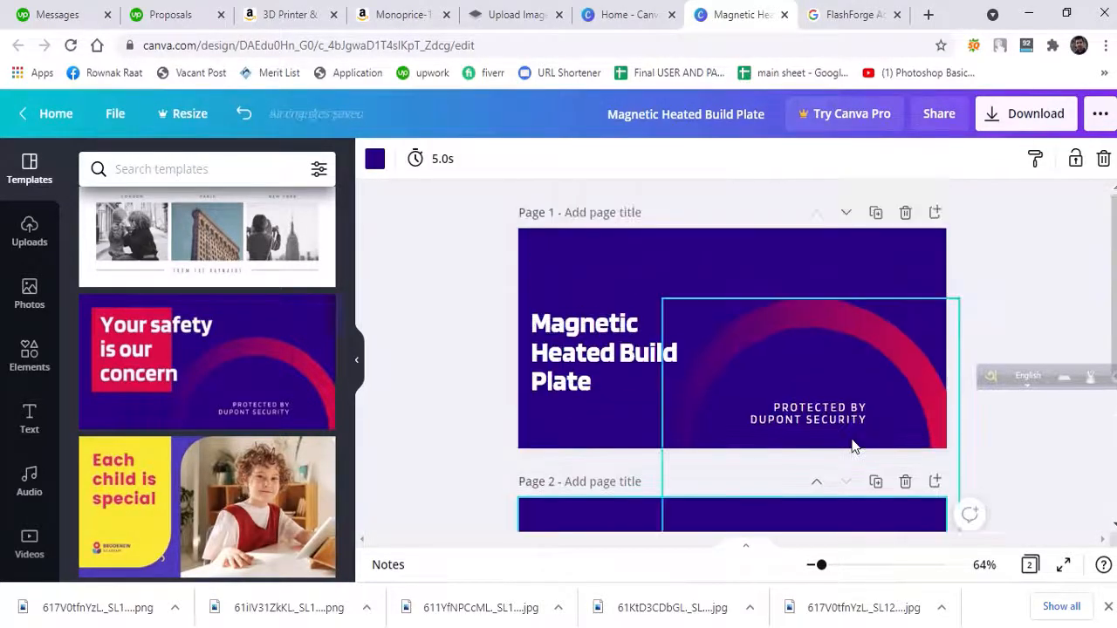
left_click(843, 417)
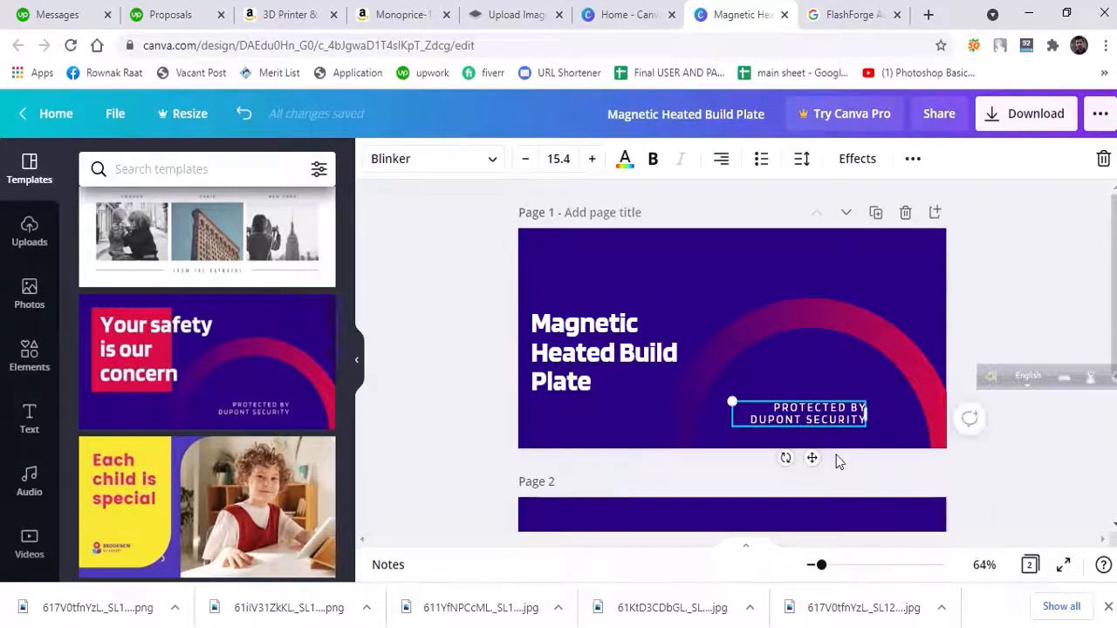
scroll(915, 444, "down", 2)
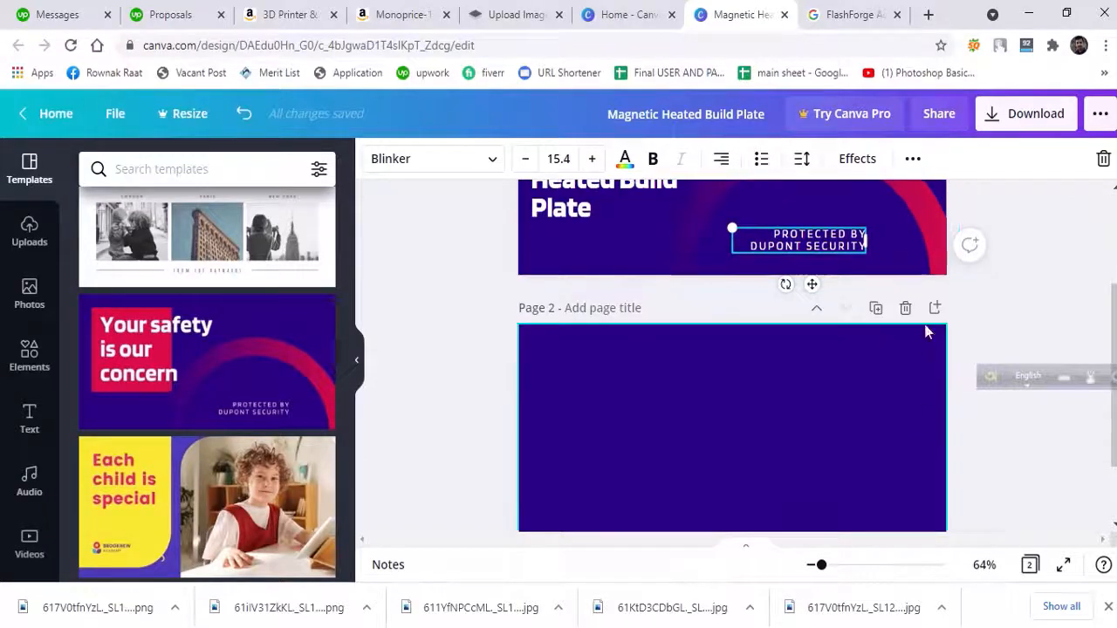
left_click(904, 307)
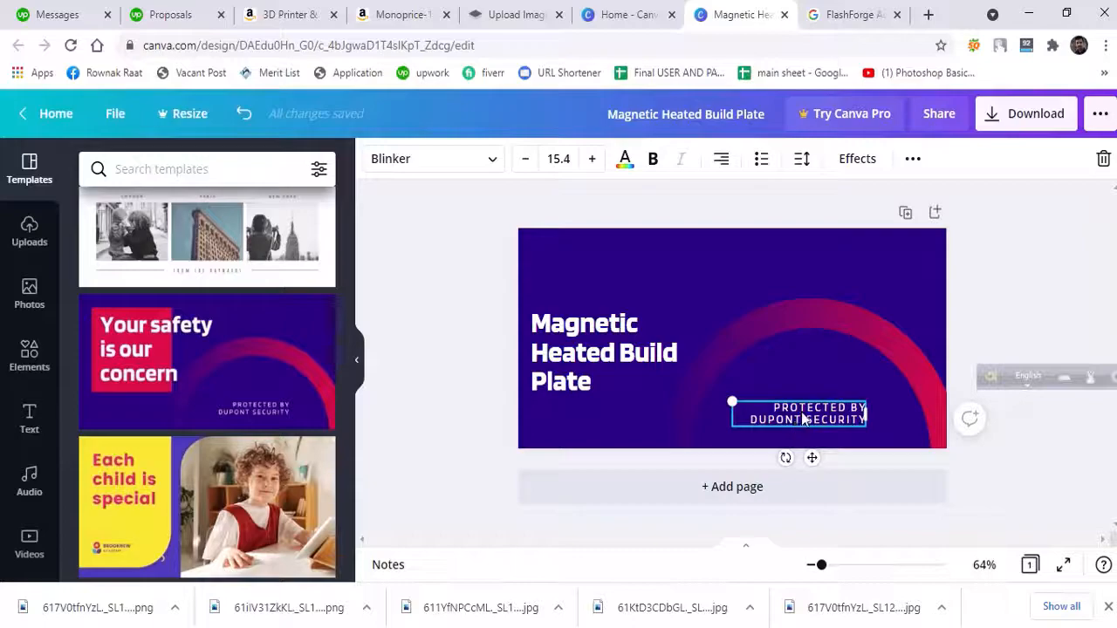
Move the "Magnetic Heated Build Plate" heading slightly up and towards the page's left edge
left_click(561, 377)
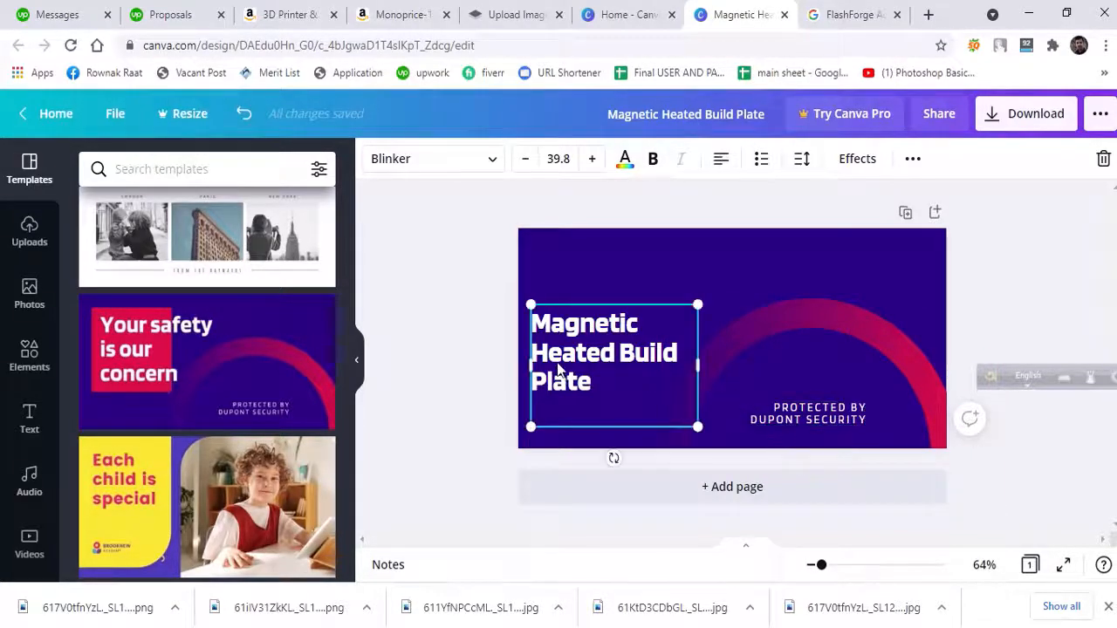
left_click_drag(561, 377, 555, 359)
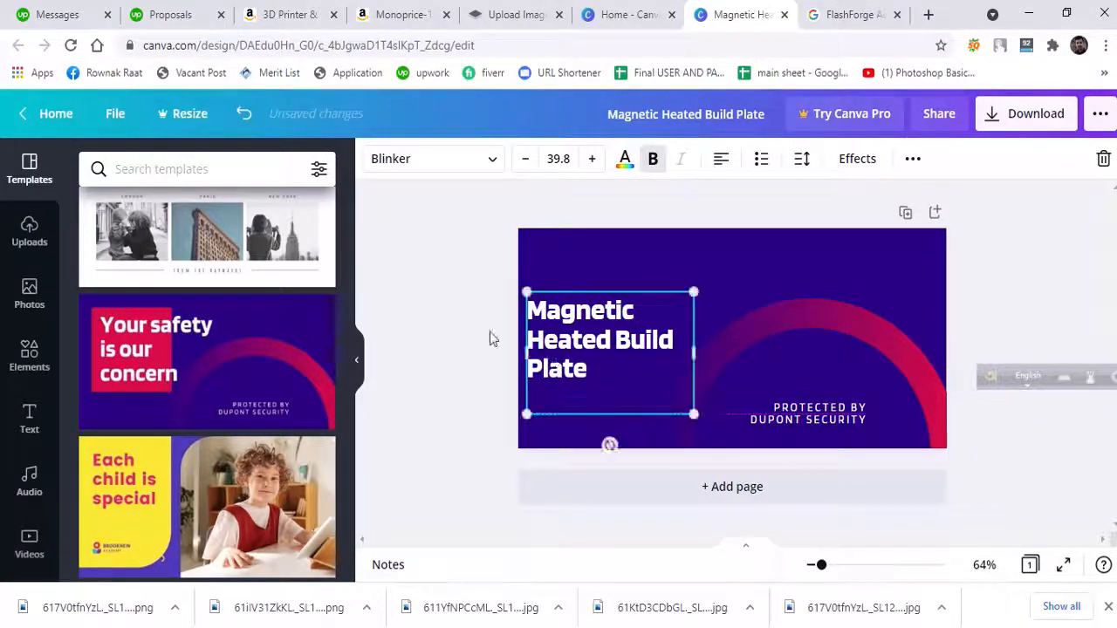
Add the two background-free printer images from the uploads and place them side by side between the heading and the page's right edge
left_click(46, 247)
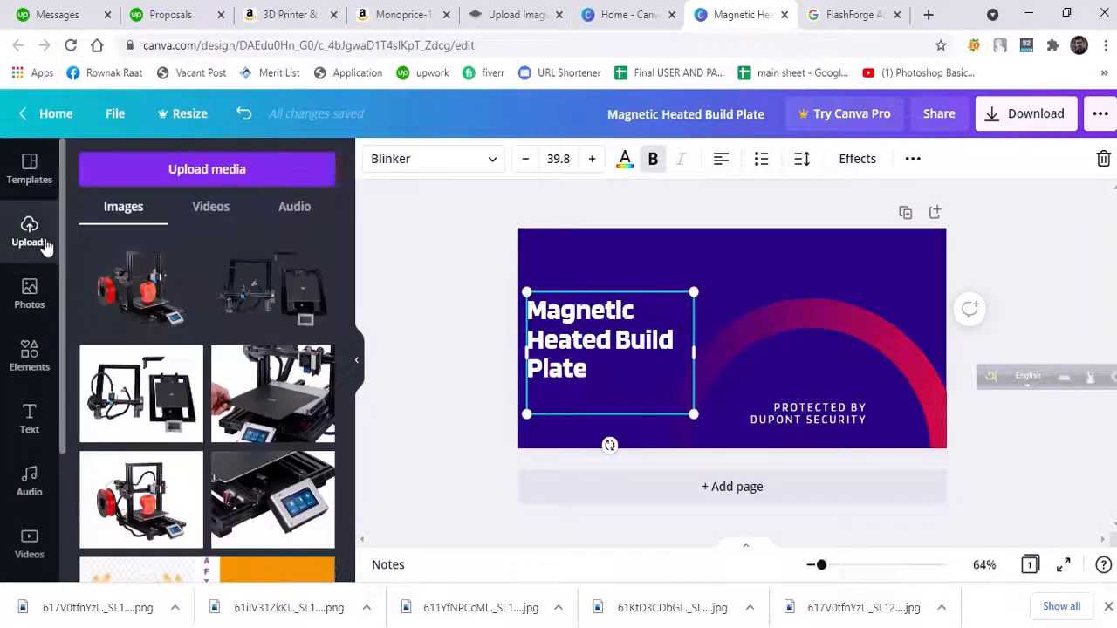
left_click(253, 334)
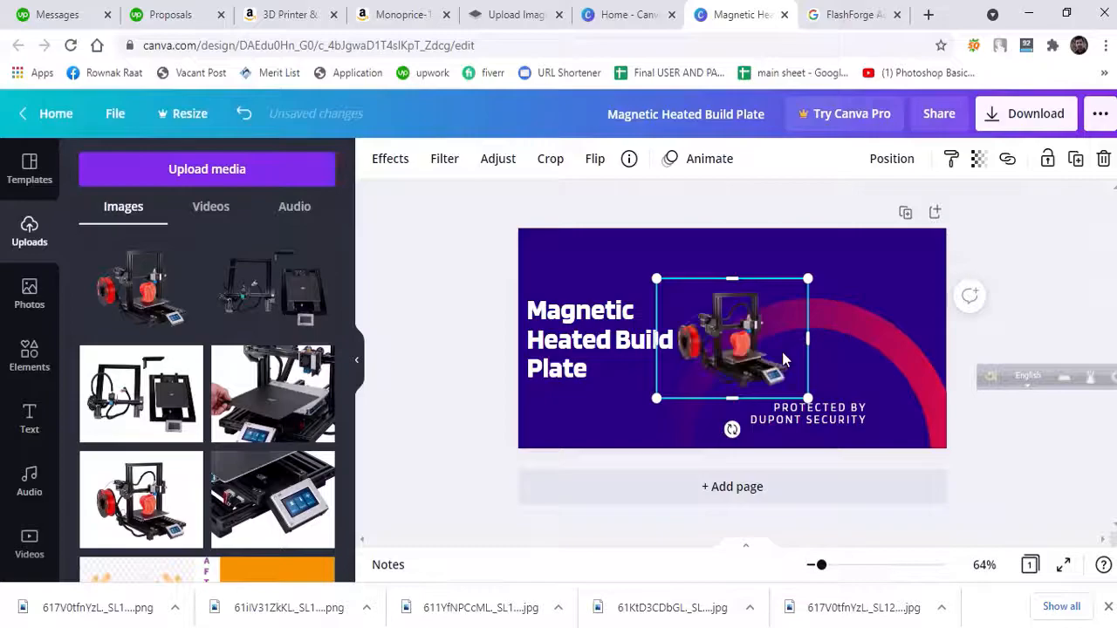
left_click_drag(724, 356, 855, 322)
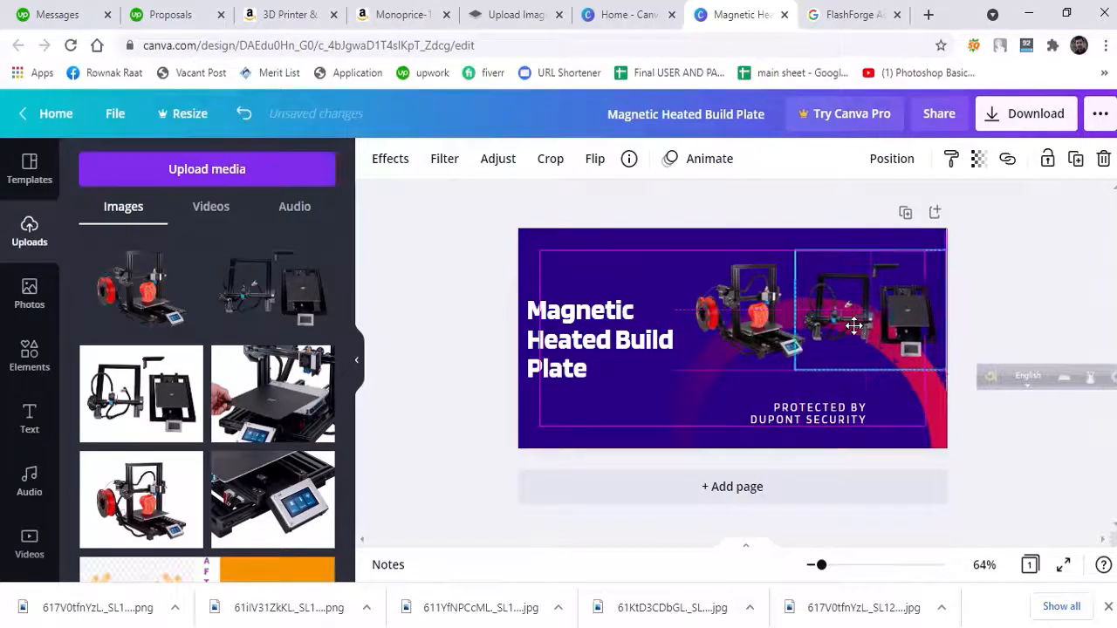
left_click(745, 331)
left_click_drag(746, 332, 720, 327)
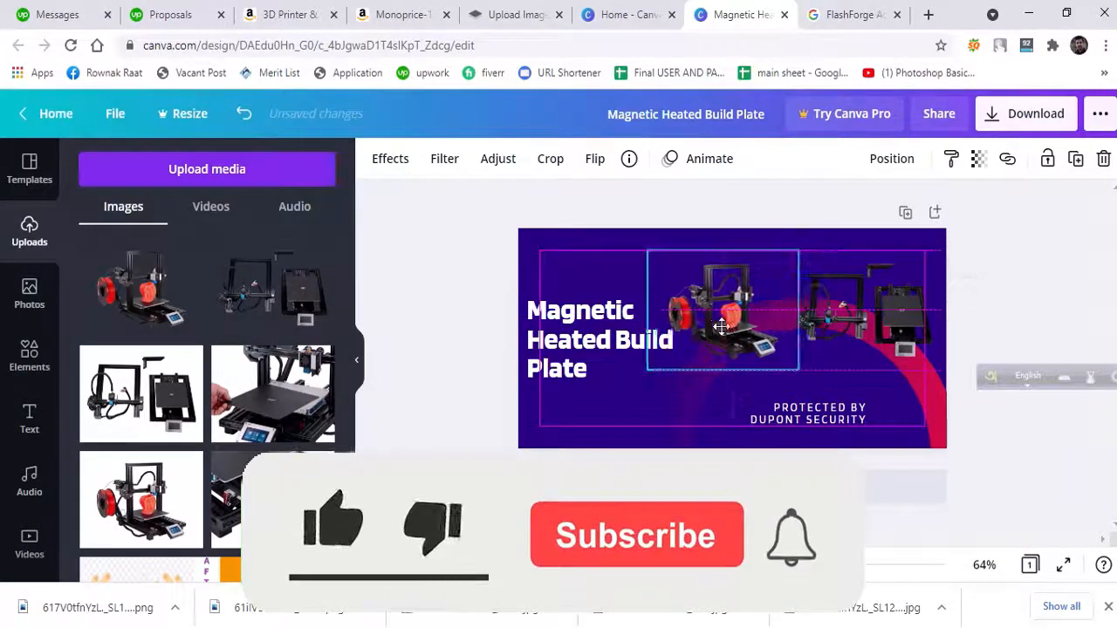
Lower the frame-and-plate cut-out slightly on the arc, and shift the "Protected by Dupont Security" text left beneath the complete printer
left_click(865, 341, "shift")
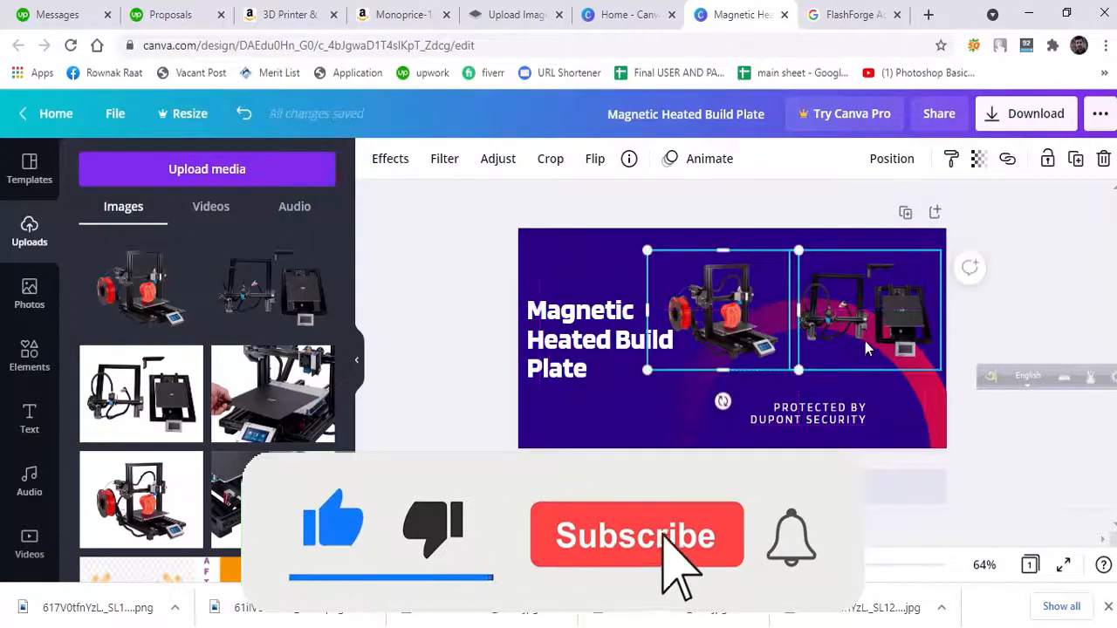
left_click(866, 334)
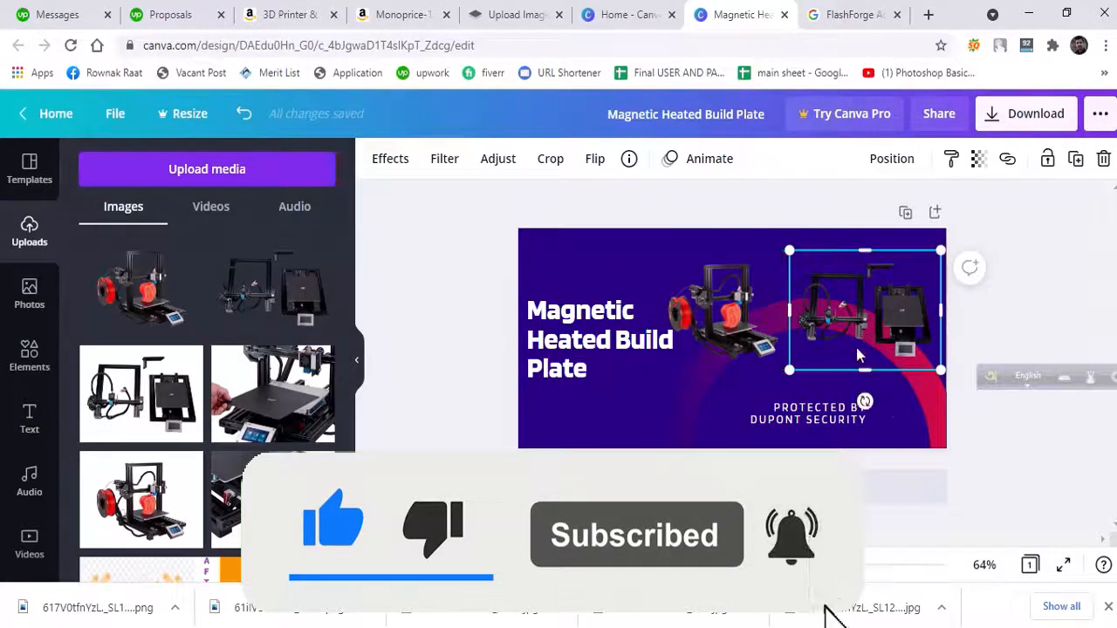
left_click_drag(856, 348, 864, 363)
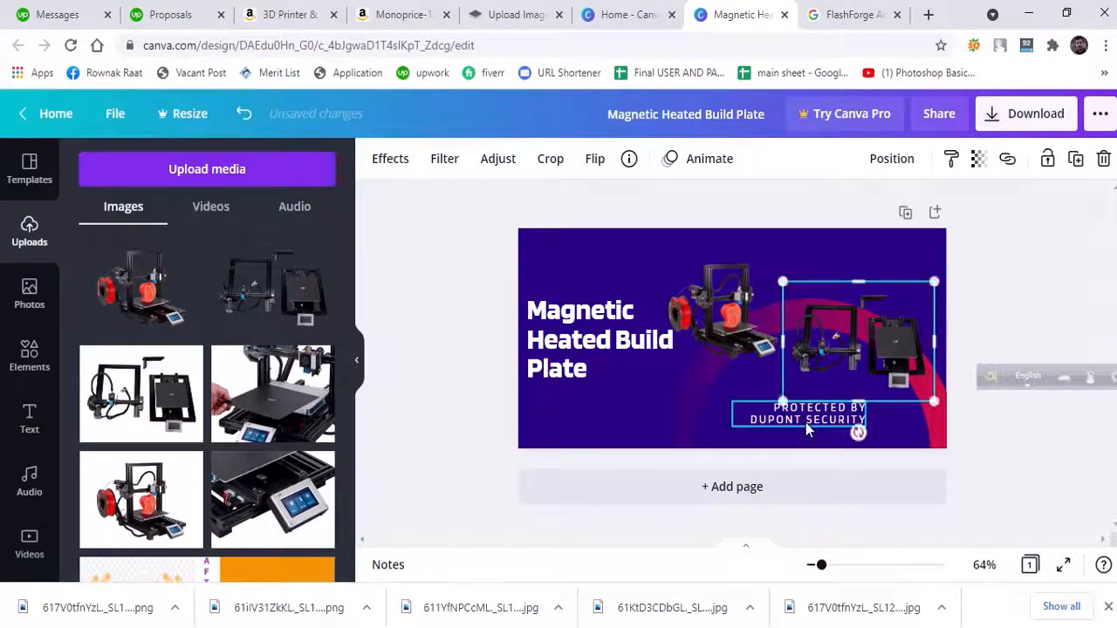
left_click_drag(805, 422, 717, 422)
left_click(1023, 447)
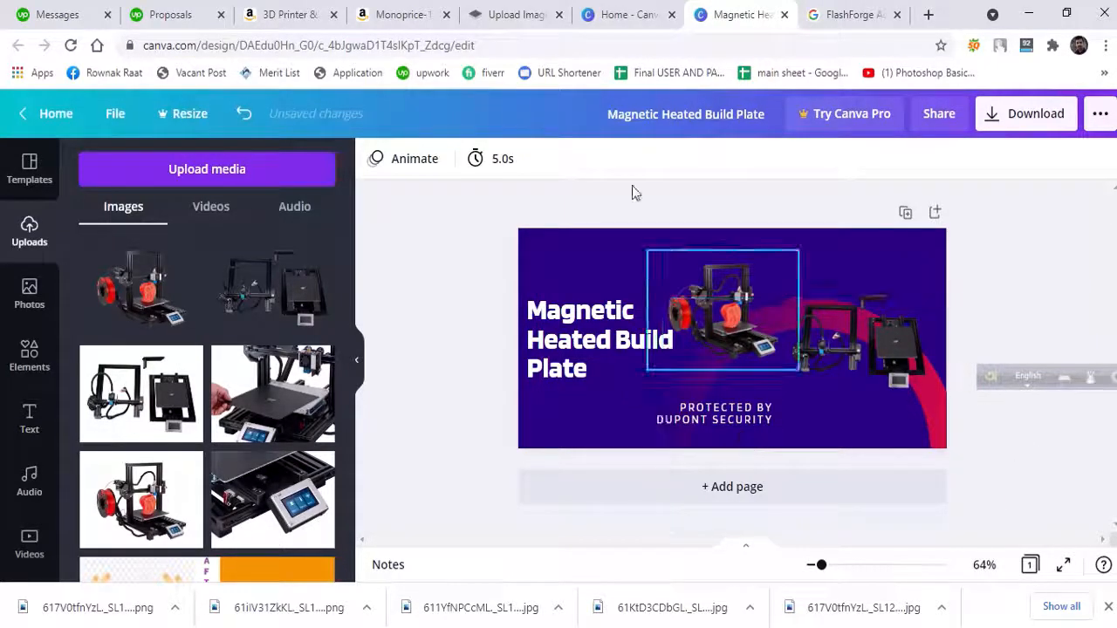
Copy the Included Components list from the Monoprice printer's Amazon specifications and paste it into the Canva design as a separate text
left_click(305, 16)
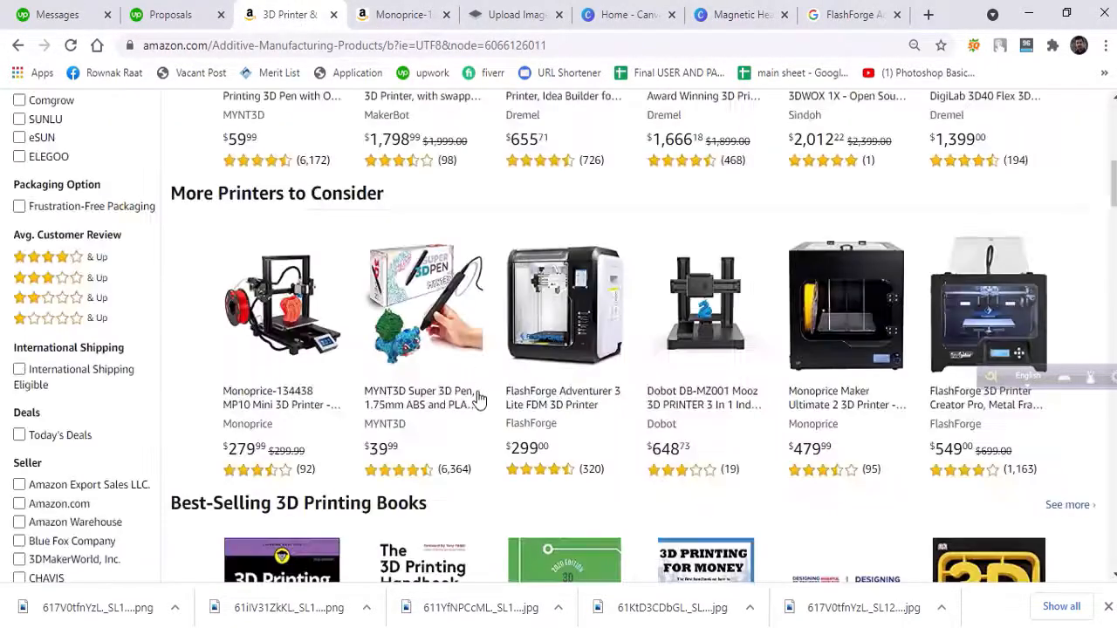
left_click(647, 404)
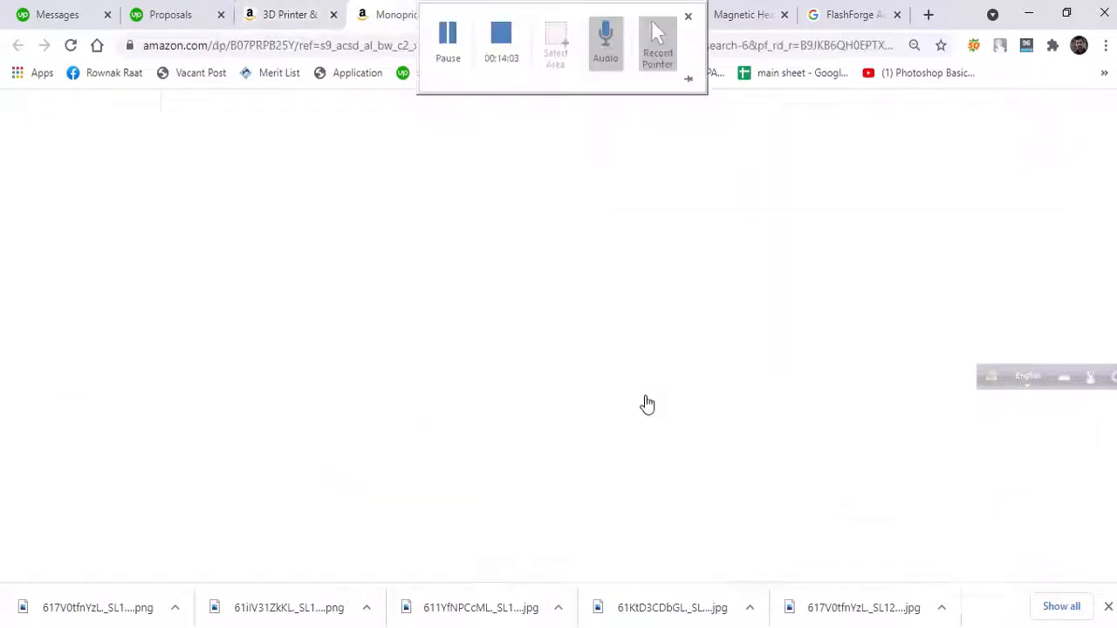
scroll(645, 395, "down", 2)
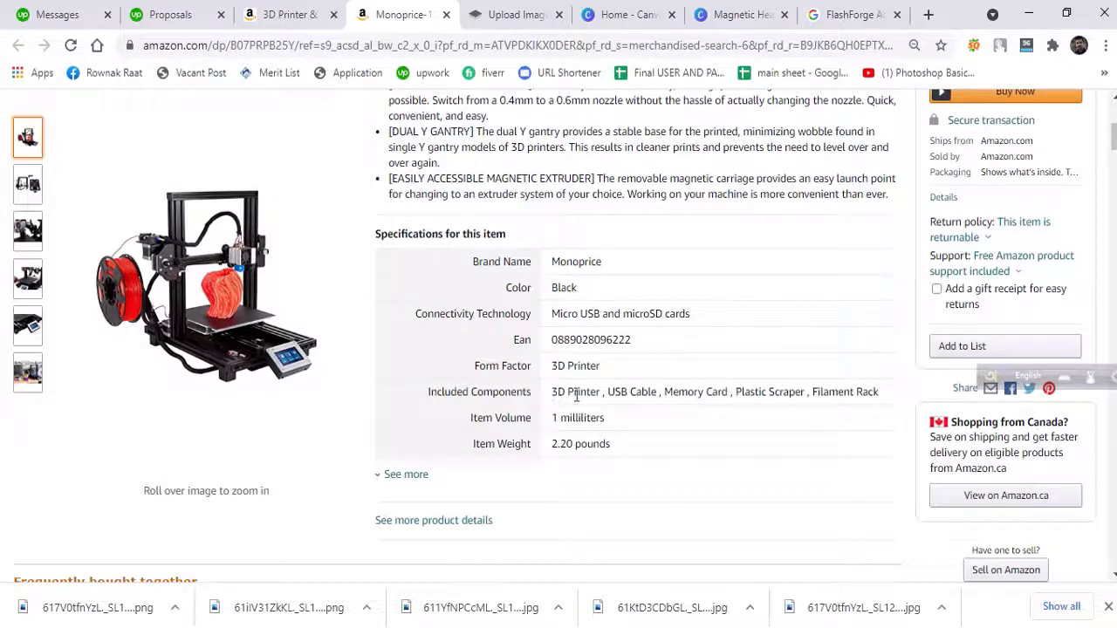
left_click_drag(553, 392, 876, 391)
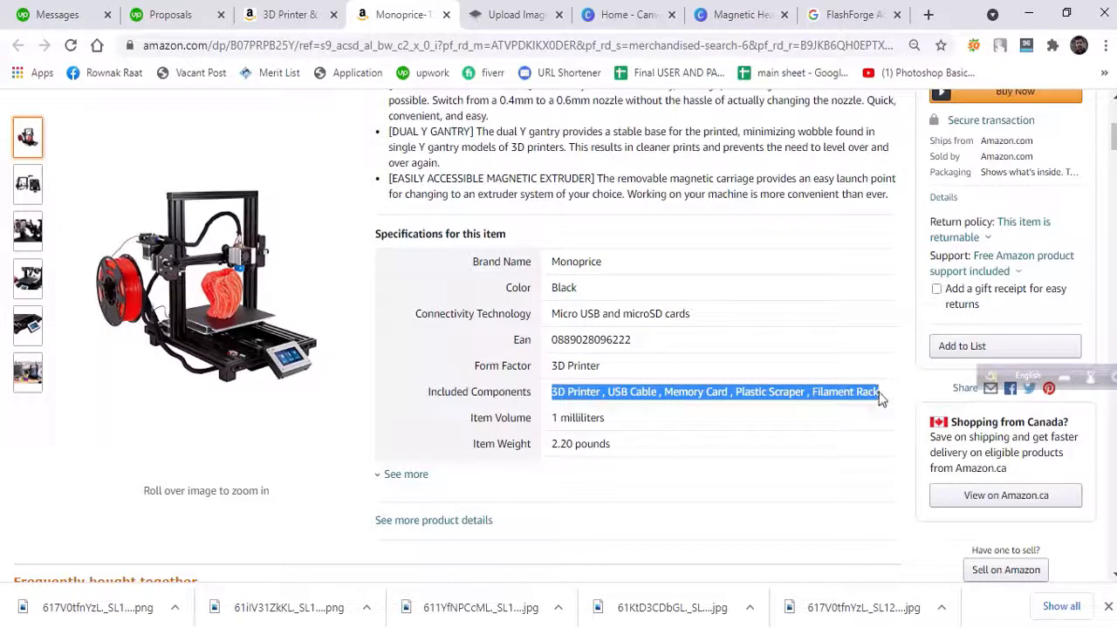
left_click(721, 15)
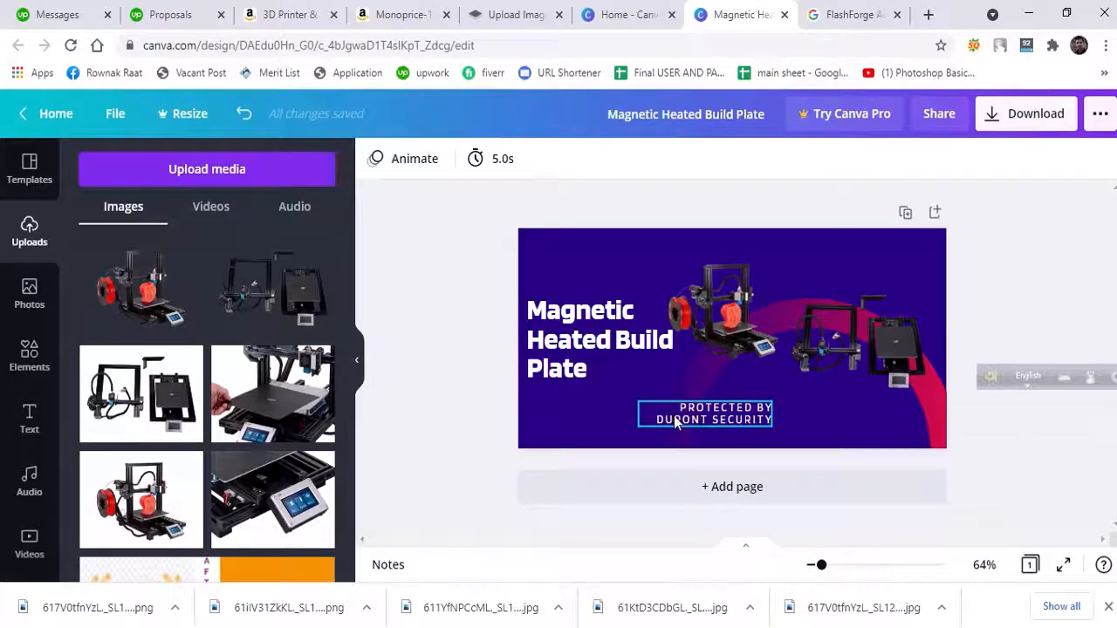
left_click(676, 423)
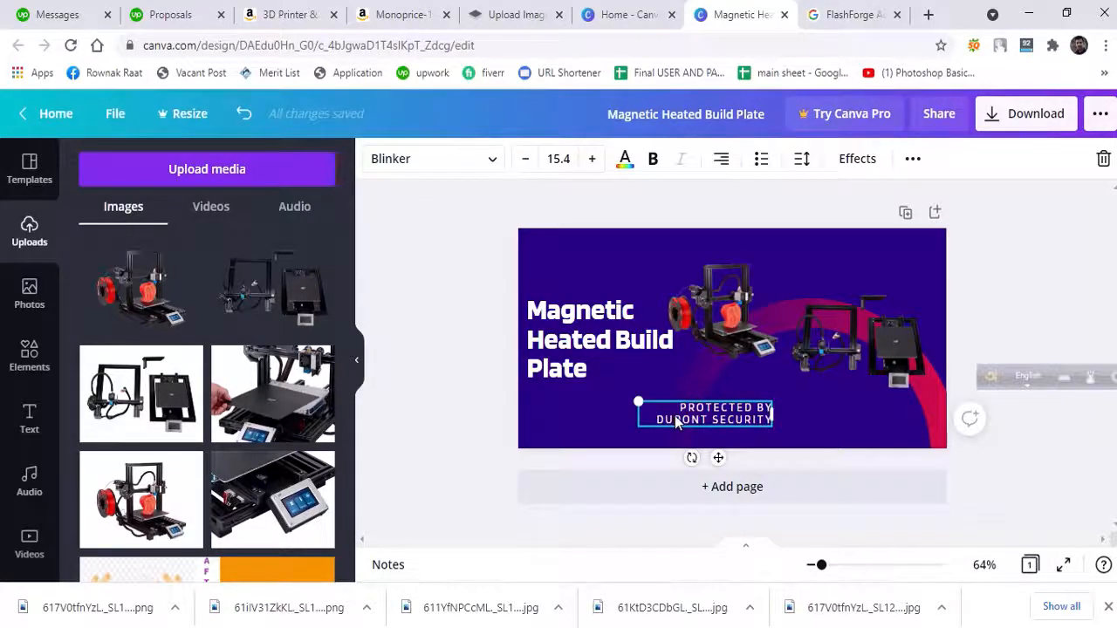
key("ctrl+v")
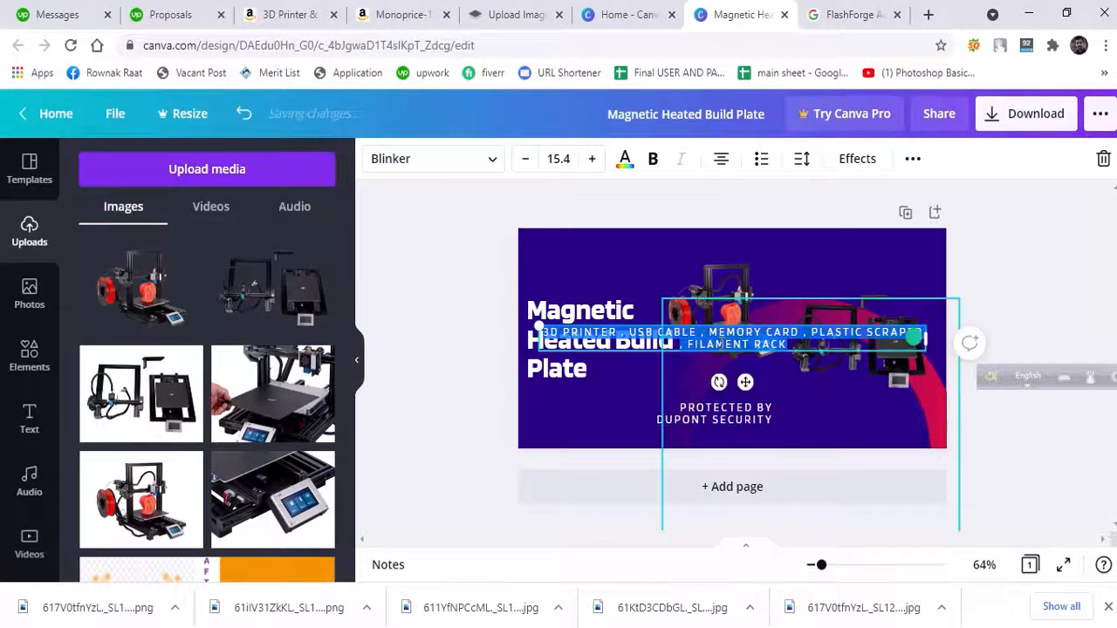
left_click(722, 338)
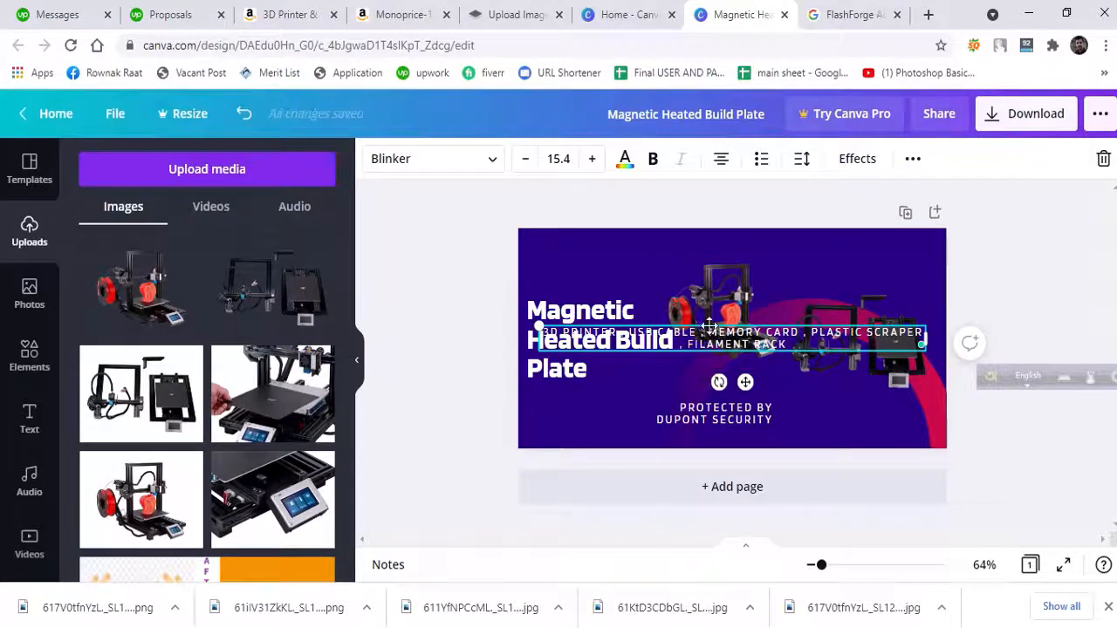
Delete the "Protected by Dupont Security" text and centre the pasted component list along the page's lower edge
left_click(736, 417)
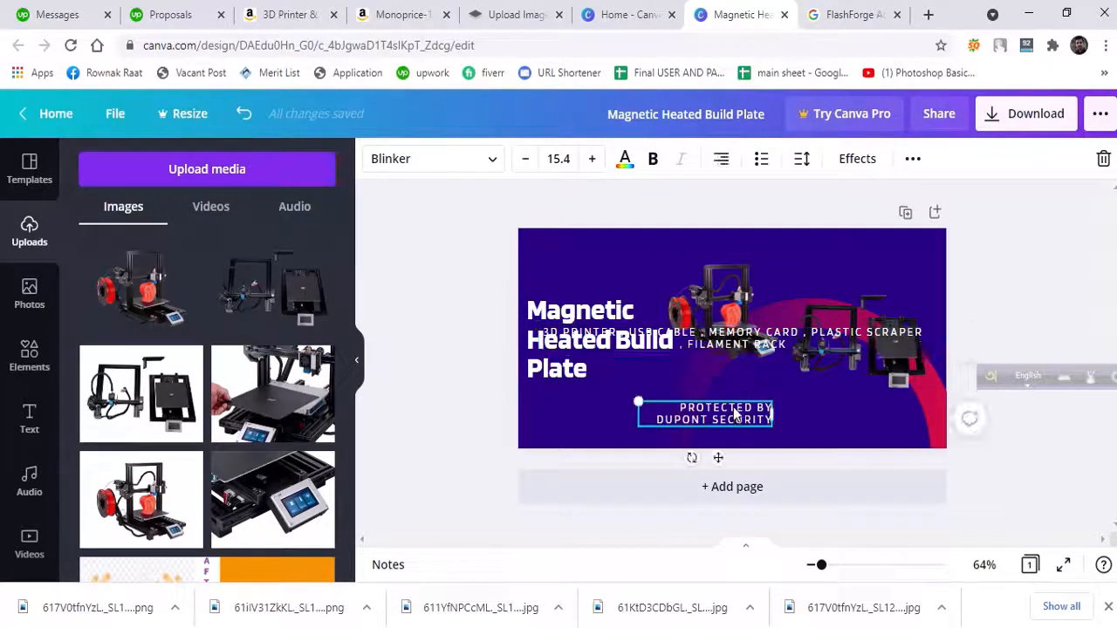
left_click_drag(735, 413, 735, 340)
left_click_drag(732, 389, 728, 426)
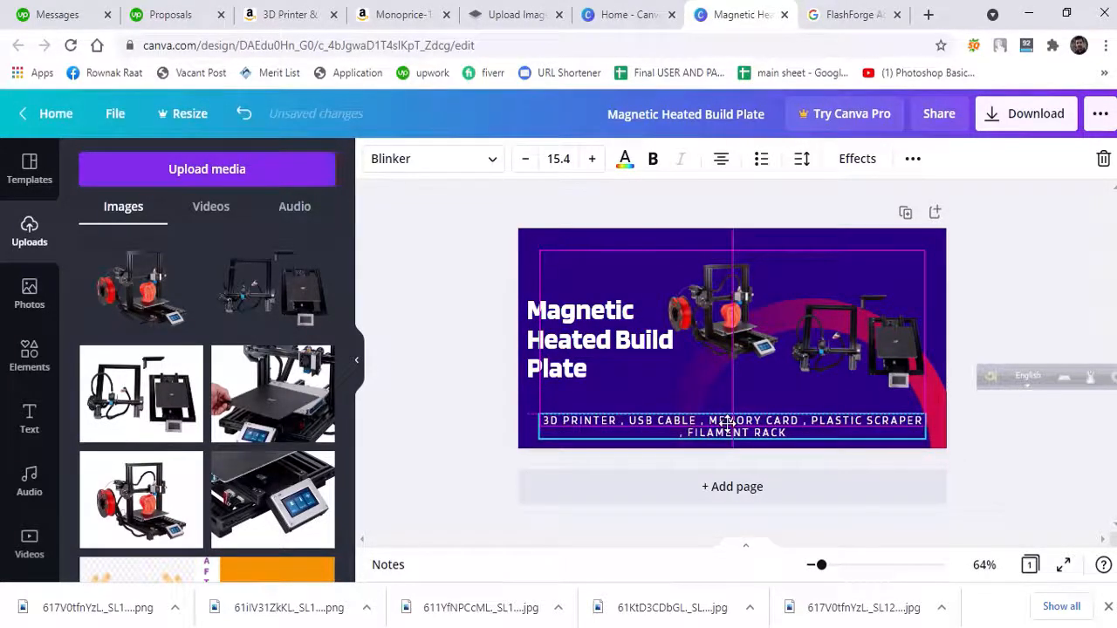
left_click(932, 476)
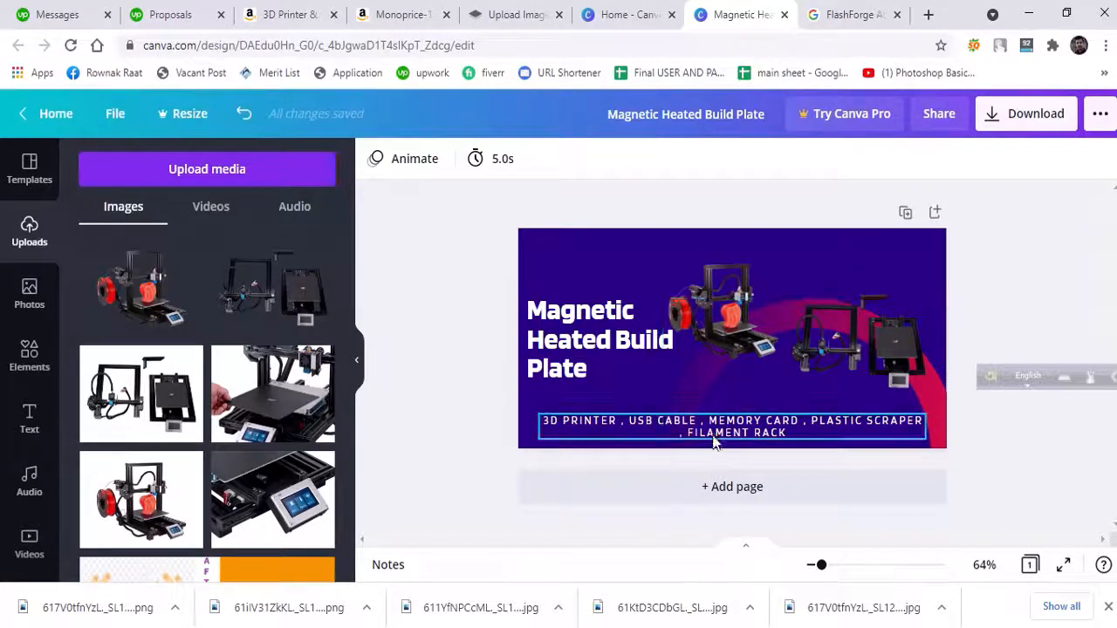
Enlarge the complete printer cut-out beside the heading, and shrink the "Magnetic Heated Build Plate" heading into the page's upper-left corner
left_click(752, 330)
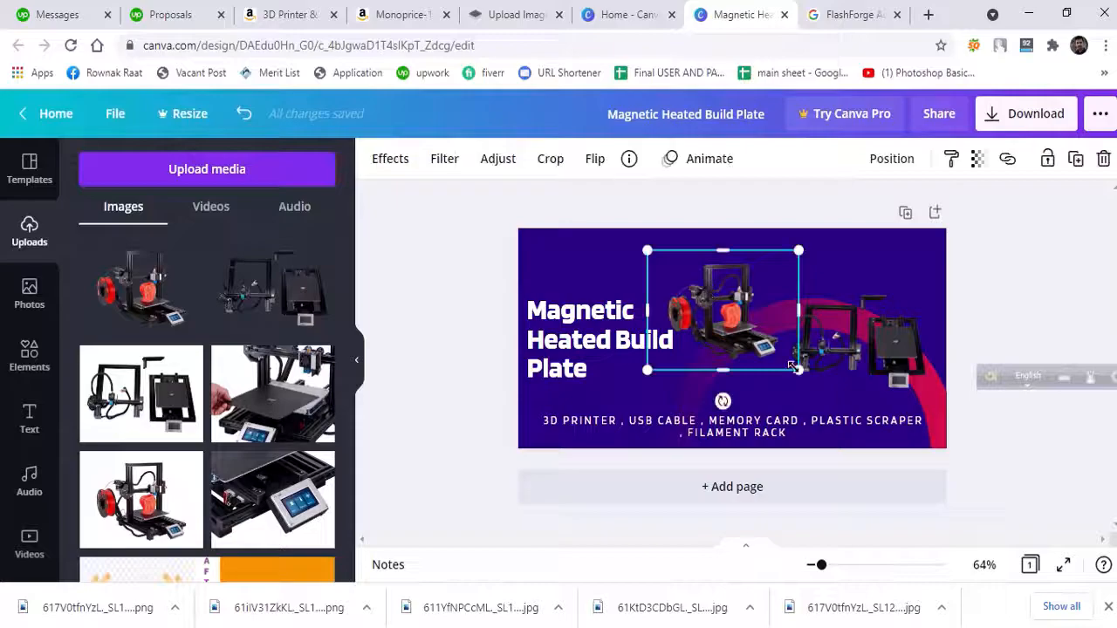
left_click_drag(799, 370, 734, 381)
left_click(604, 338)
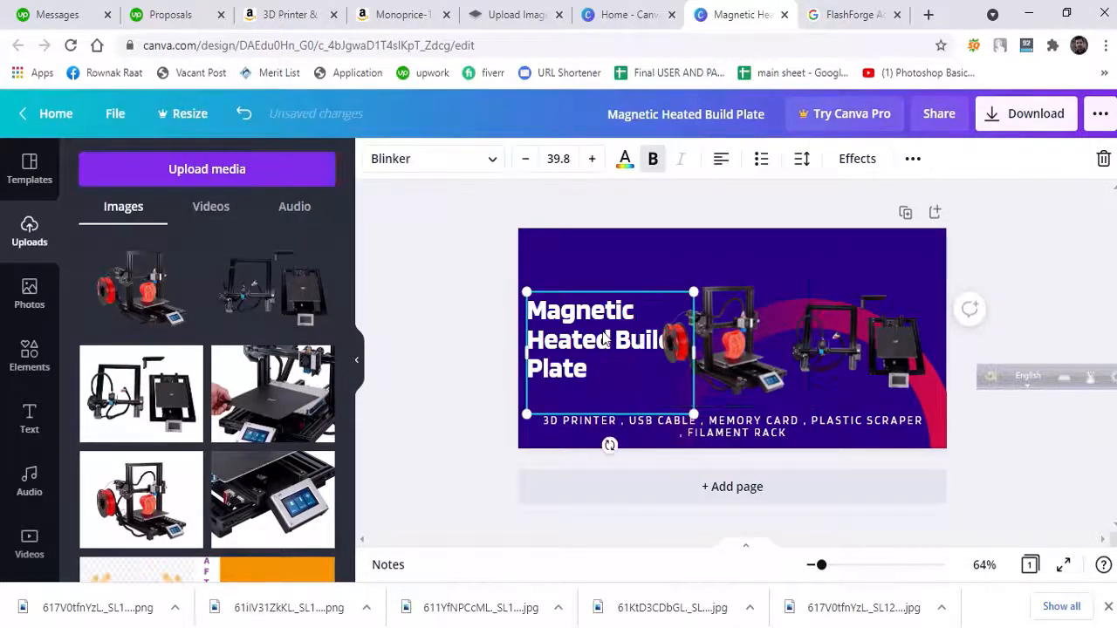
left_click_drag(593, 319, 587, 314)
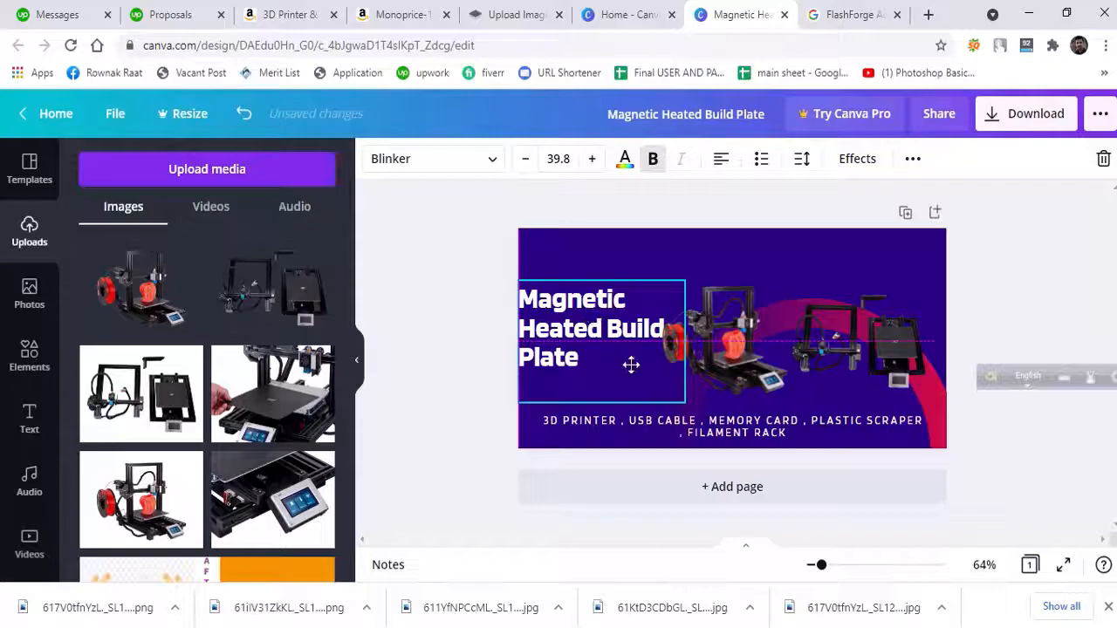
left_click_drag(684, 404, 619, 326)
Move the complete printer left towards the heading, and enlarge the frame-and-plate cut-out to about 365 × 274 px
left_click(698, 357)
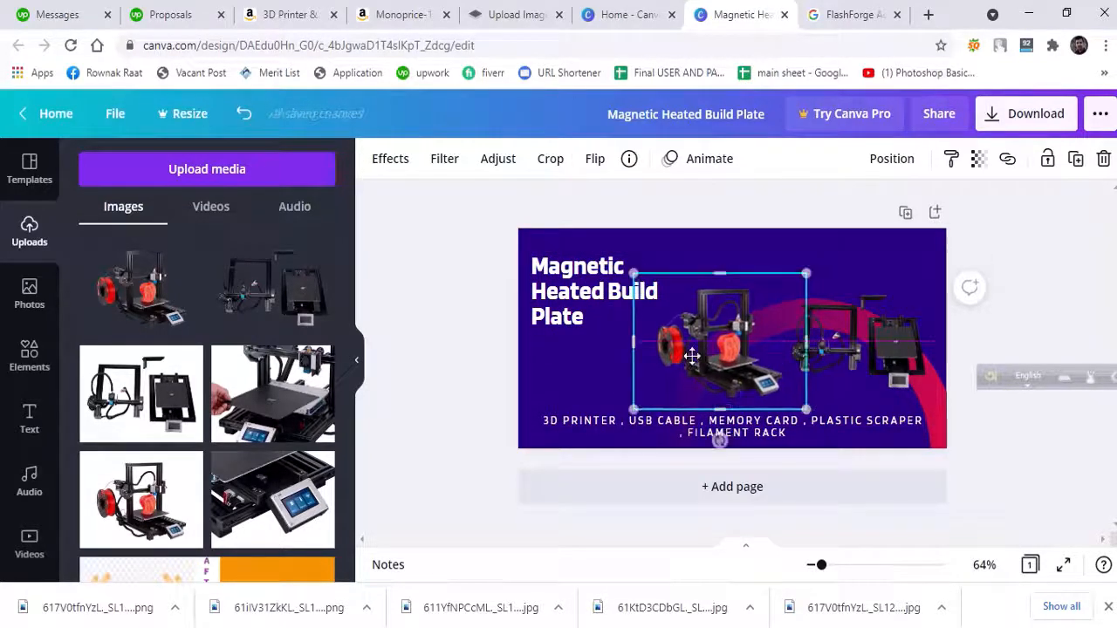
left_click_drag(691, 355, 687, 356)
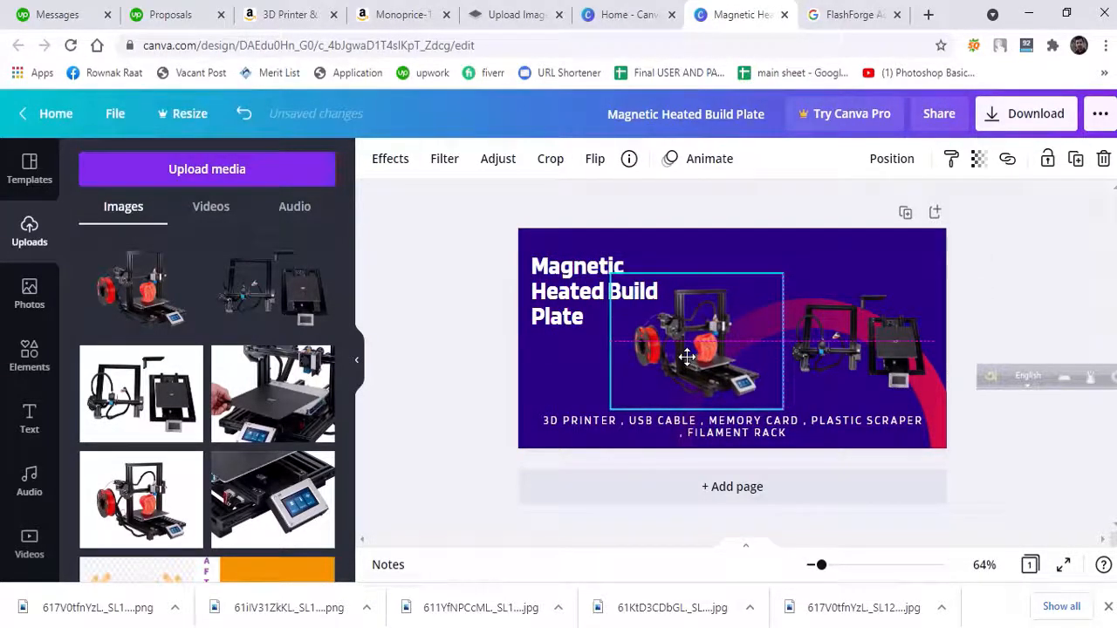
left_click(823, 354)
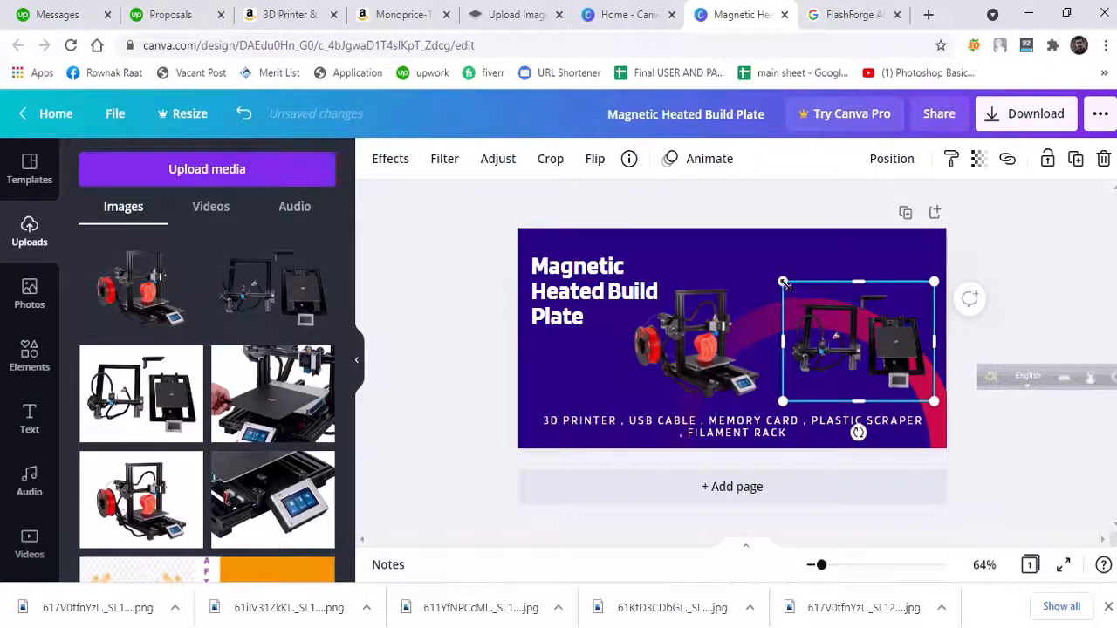
left_click_drag(782, 283, 748, 252)
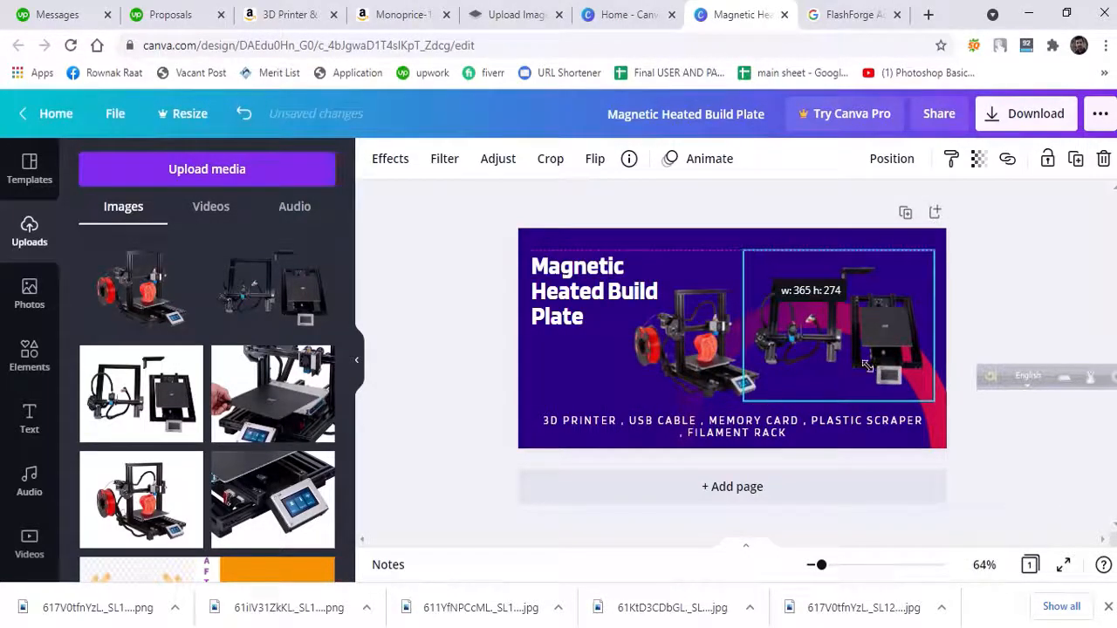
left_click_drag(866, 366, 868, 365)
left_click(975, 391)
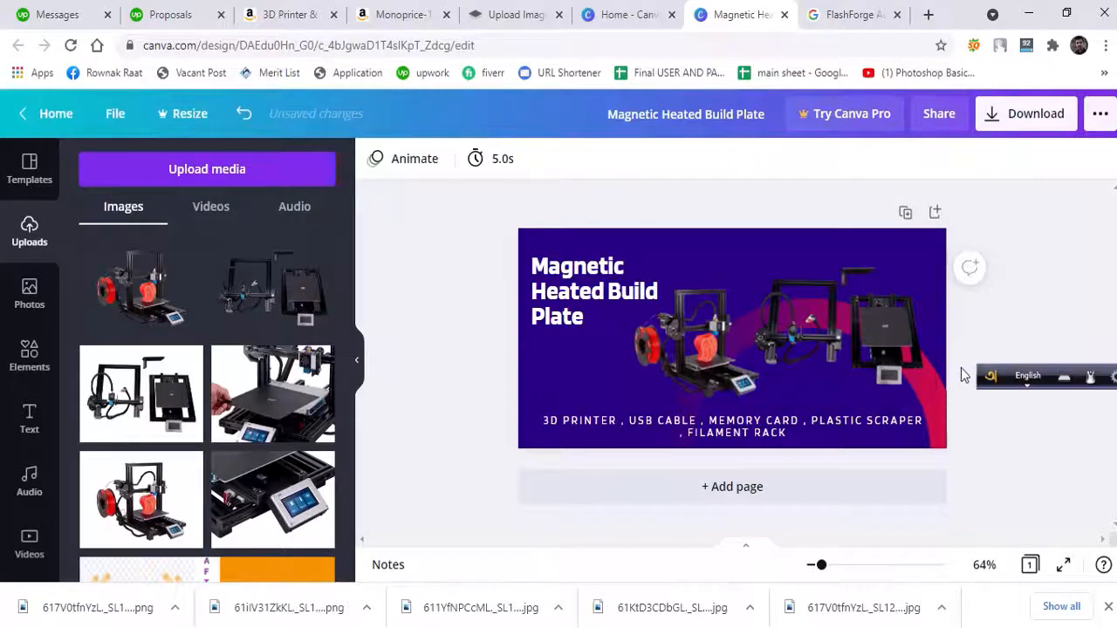
Try a custom muted purple, #705A9F, as the page background colour
left_click(716, 238)
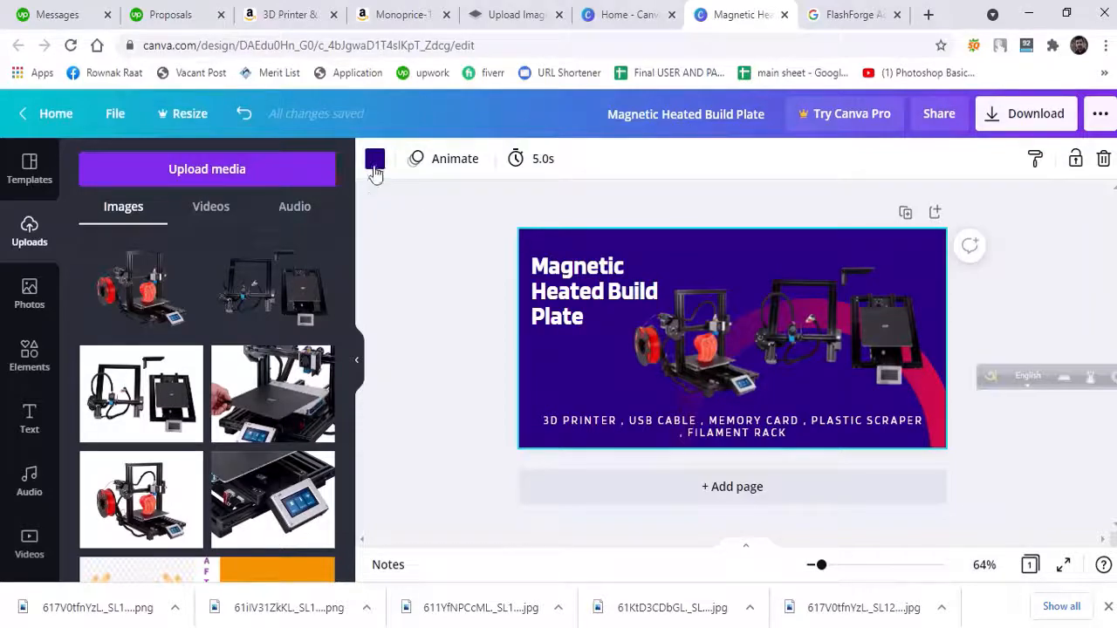
left_click(375, 160)
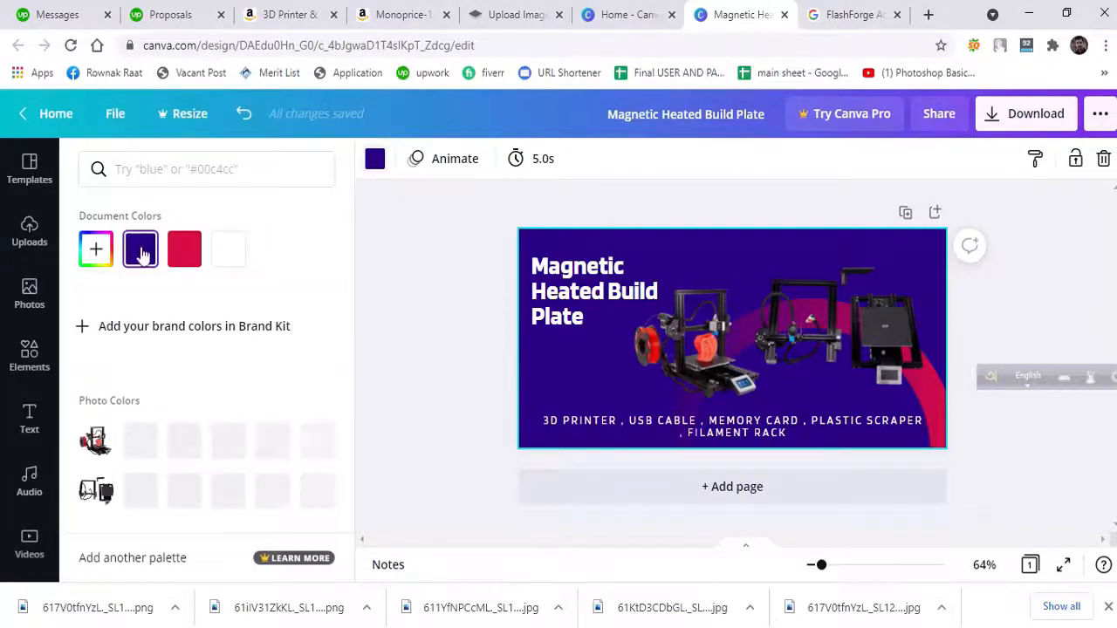
left_click(98, 251)
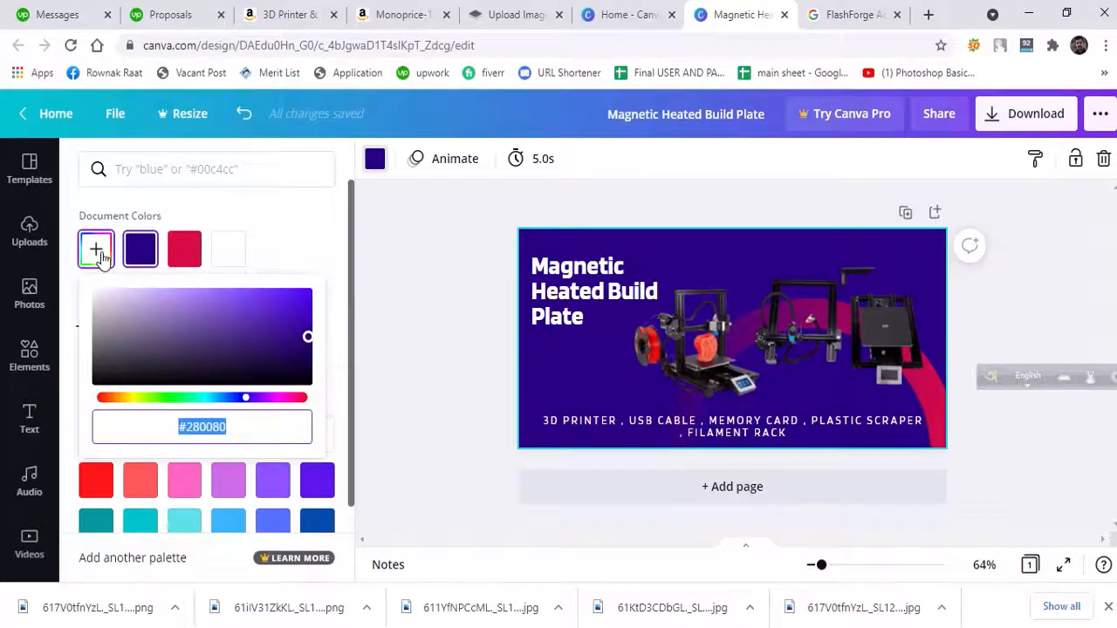
left_click(189, 328)
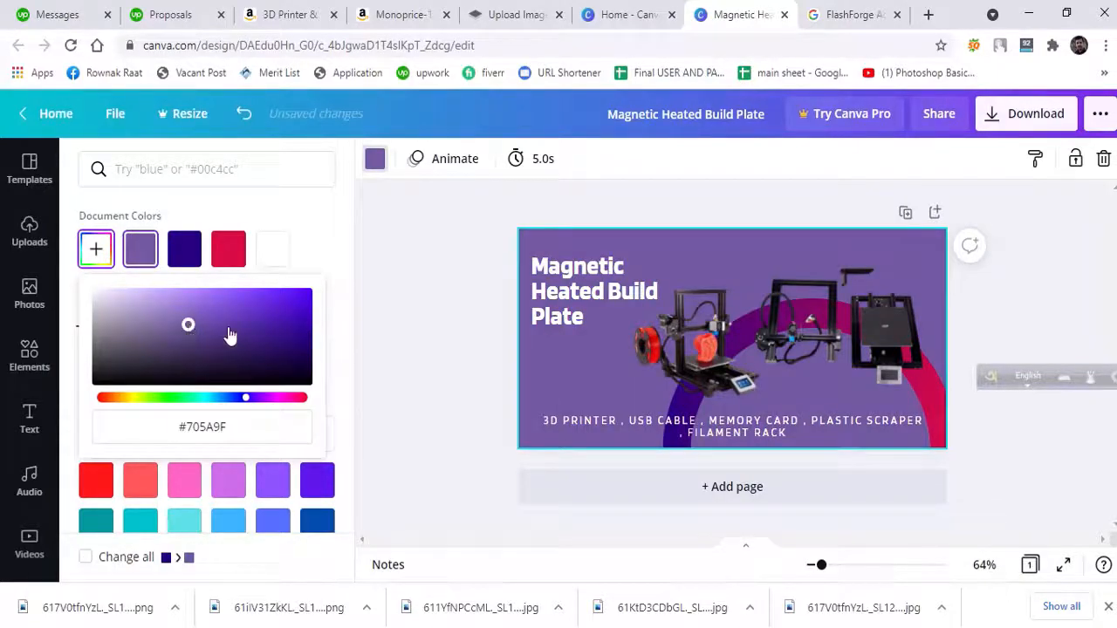
Lower the frame-and-plate cut-out slightly so it sits just above the component list
left_click(837, 337)
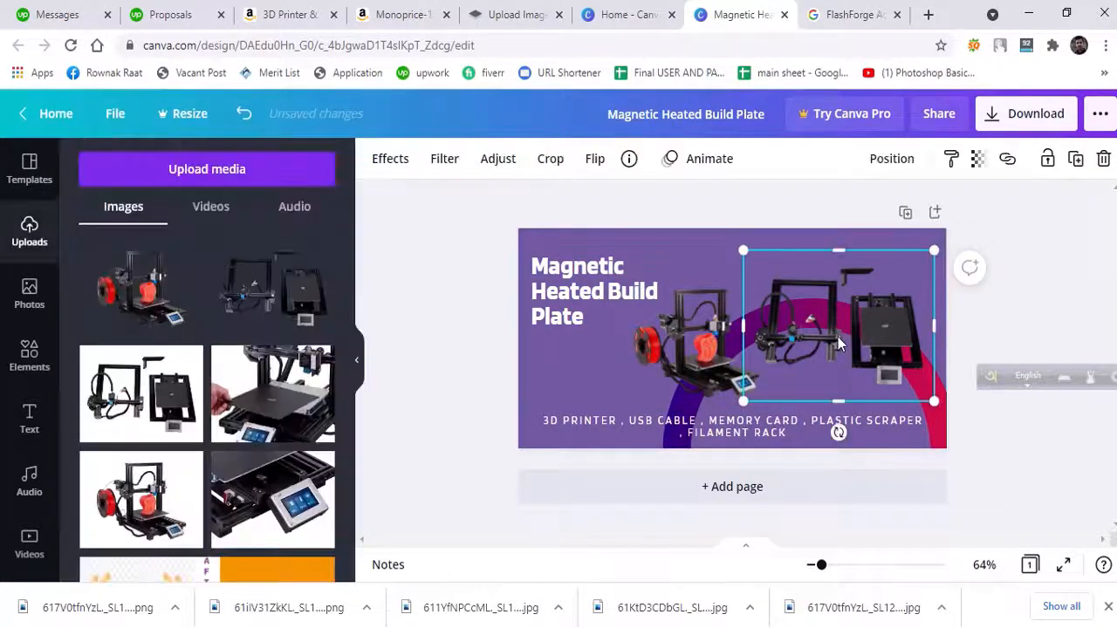
left_click_drag(838, 336, 839, 345)
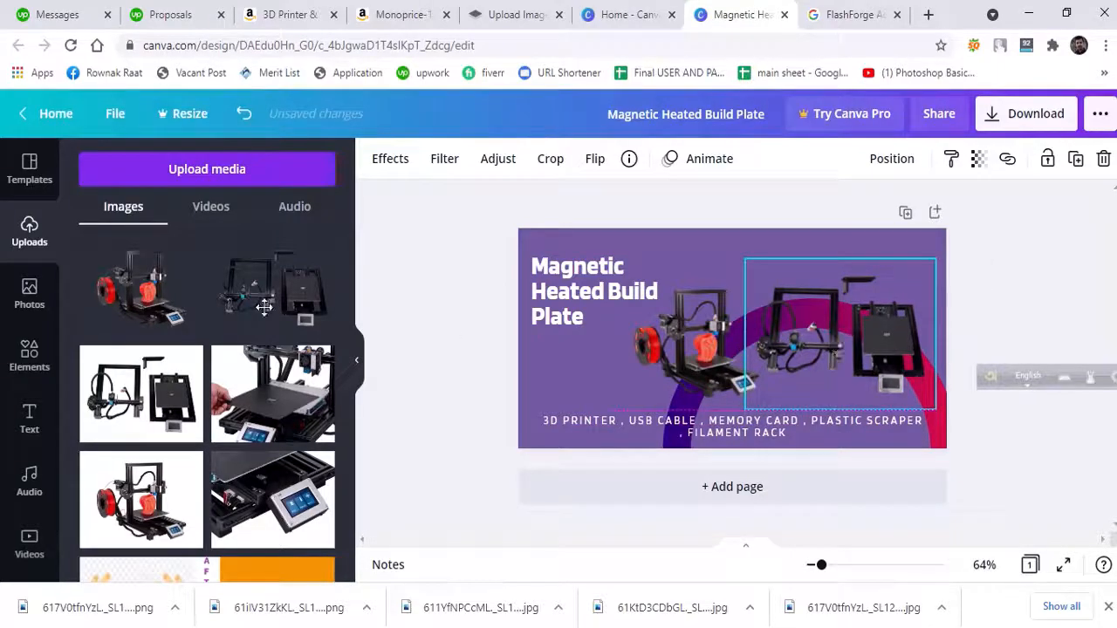
Try crimson, coral, magenta and light grey as the page background colour
left_click(681, 243)
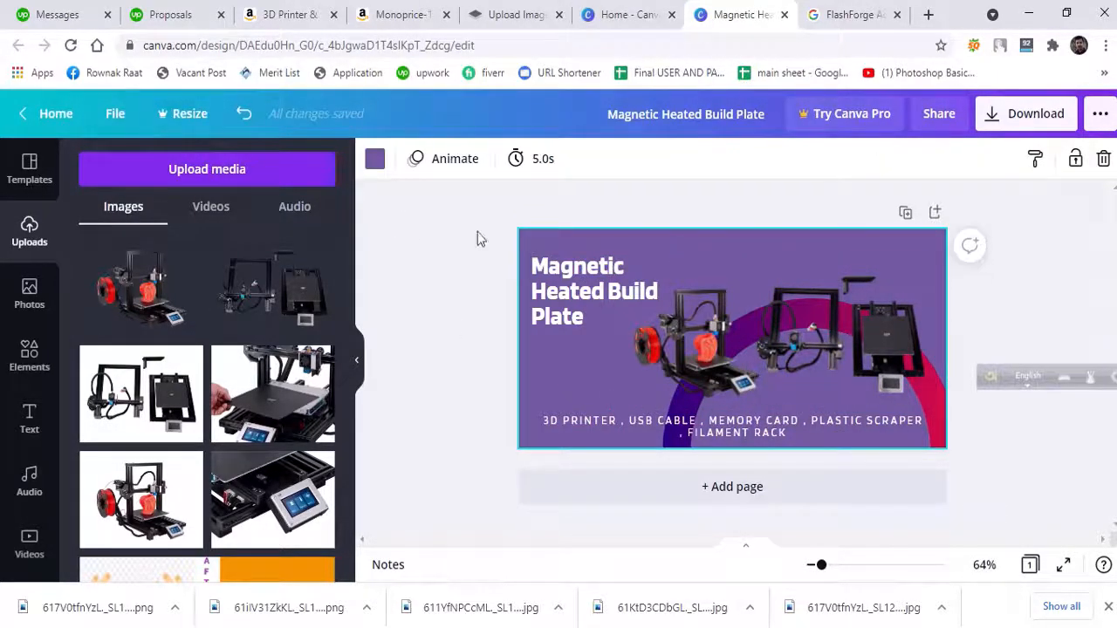
left_click(371, 163)
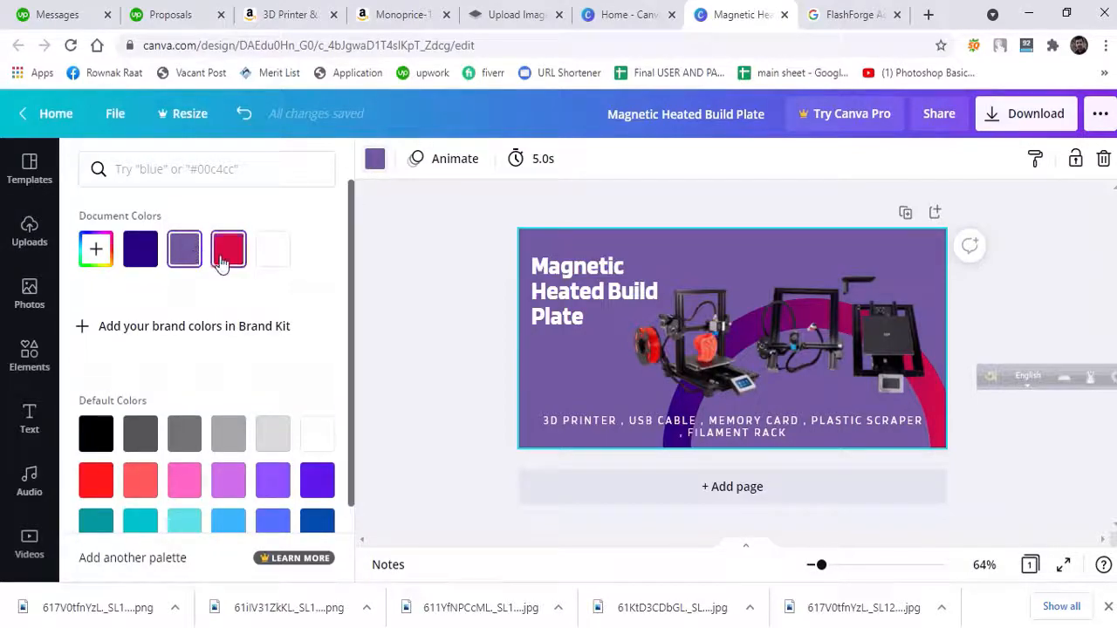
left_click(225, 253)
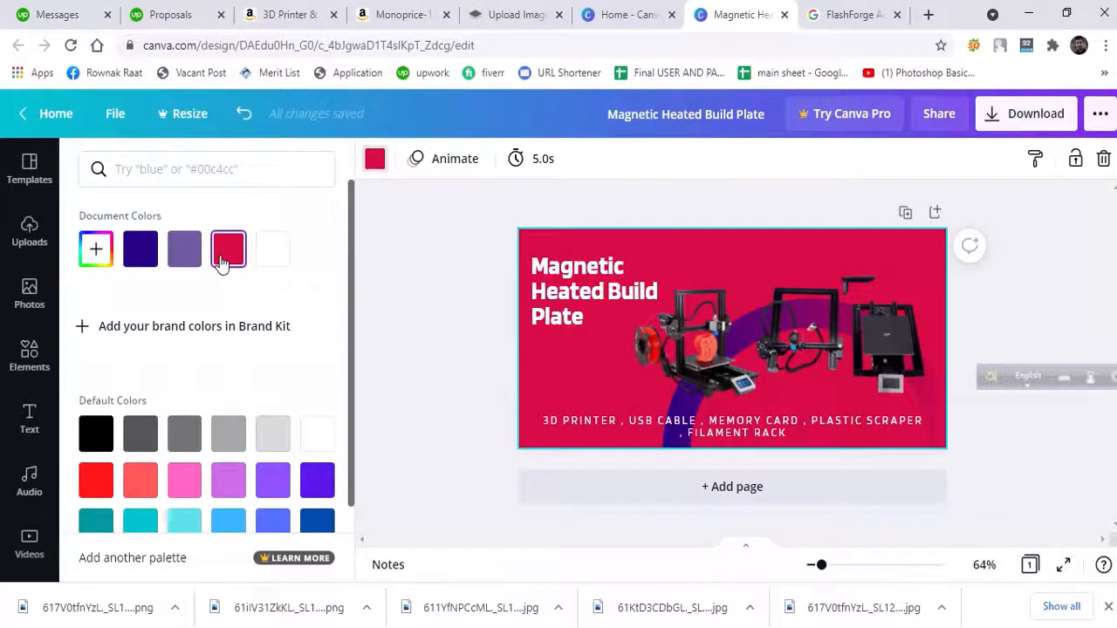
left_click(141, 479)
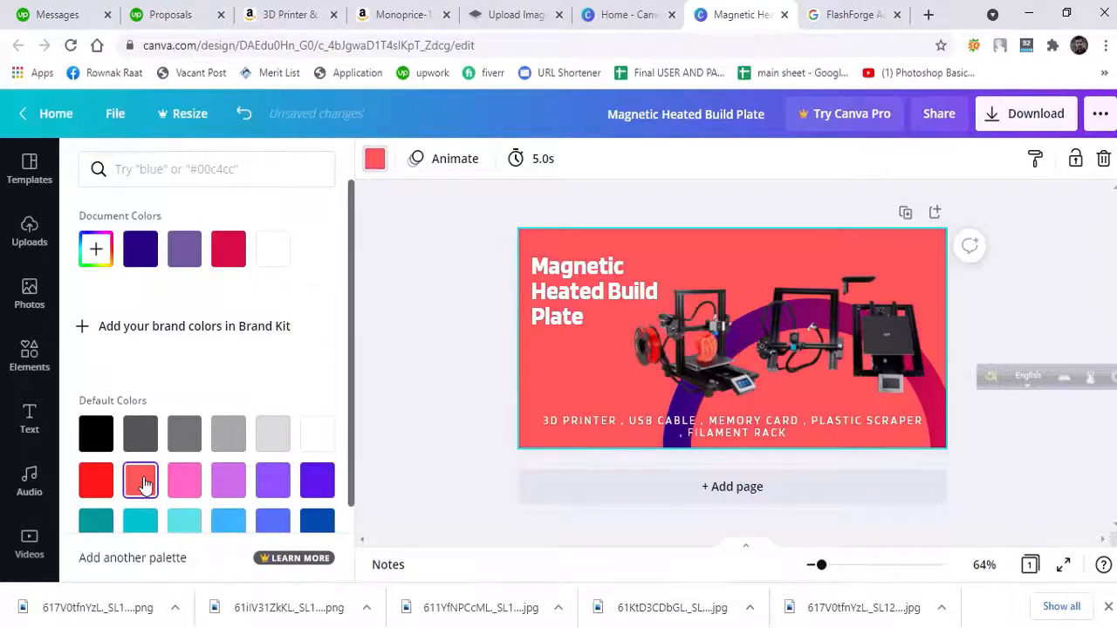
left_click(229, 481)
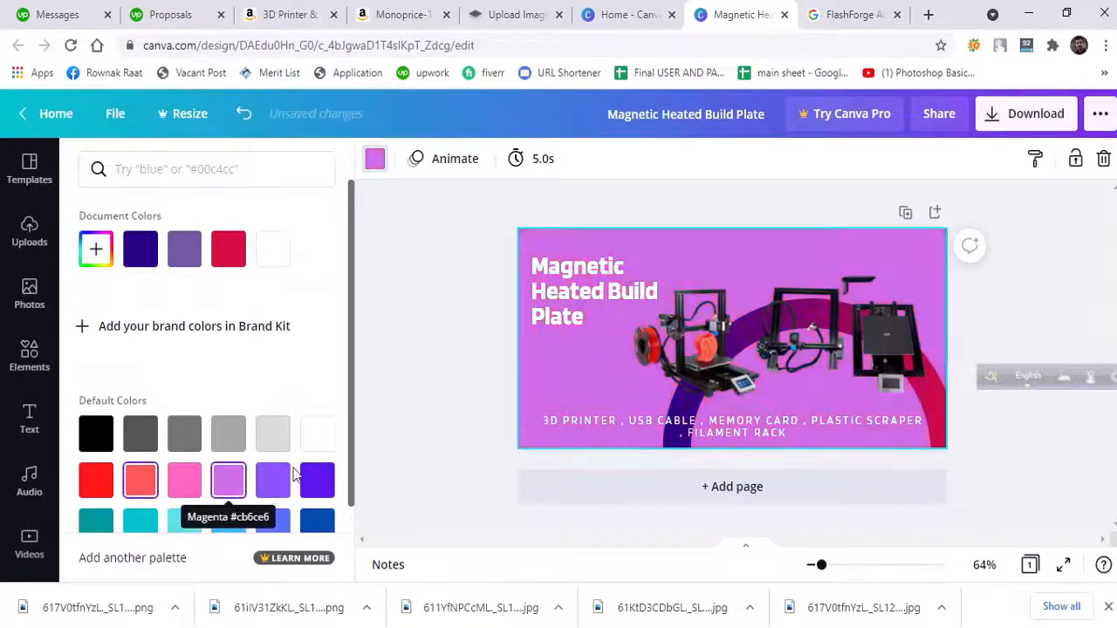
left_click(273, 435)
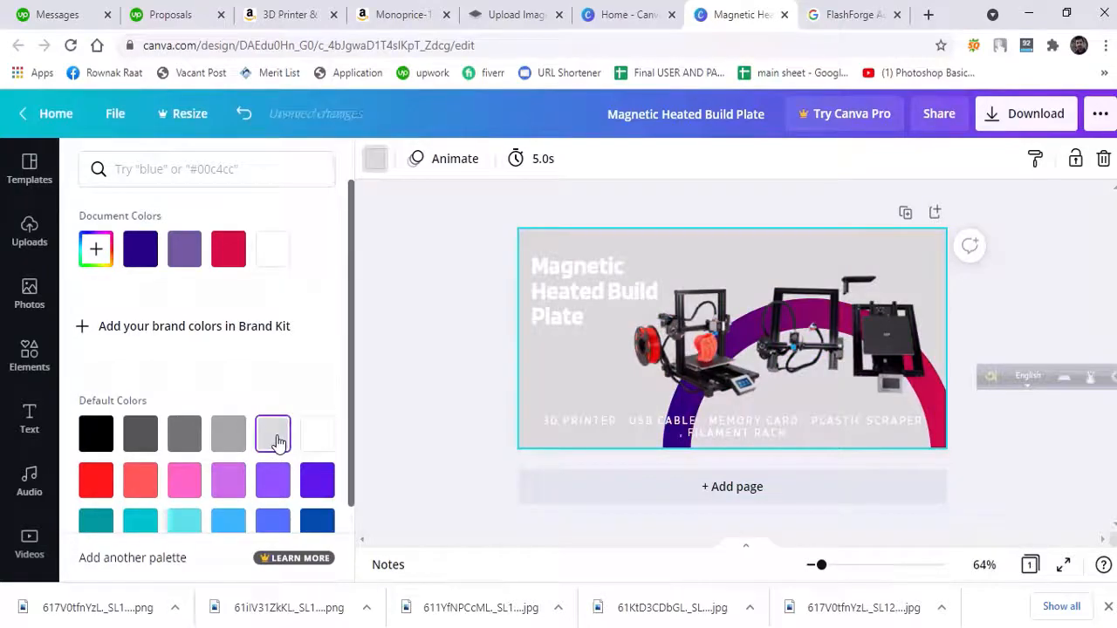
Recolour the arc's gradient, changing its purple end to light grey and its crimson end to dark grey
left_click(731, 381)
left_click_drag(951, 410, 942, 425)
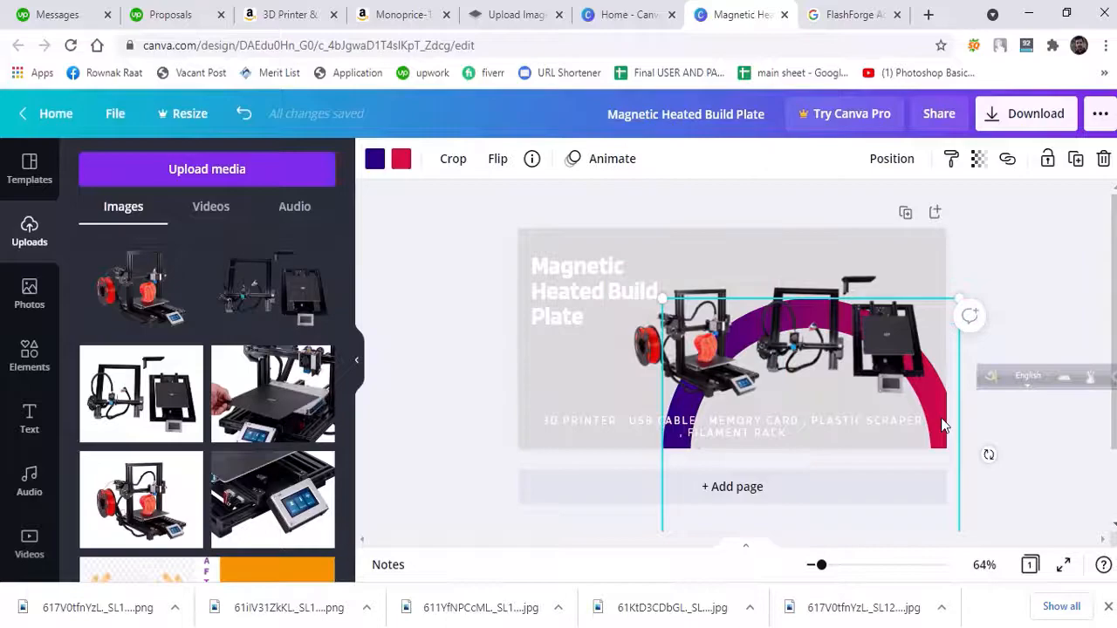
left_click(369, 163)
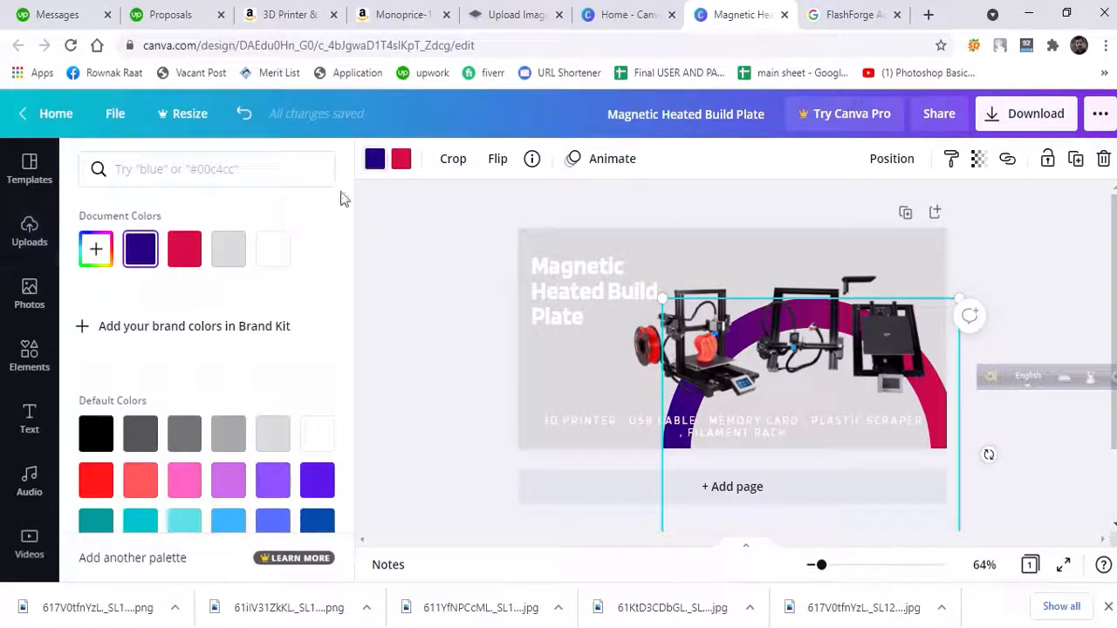
left_click(186, 435)
left_click(228, 433)
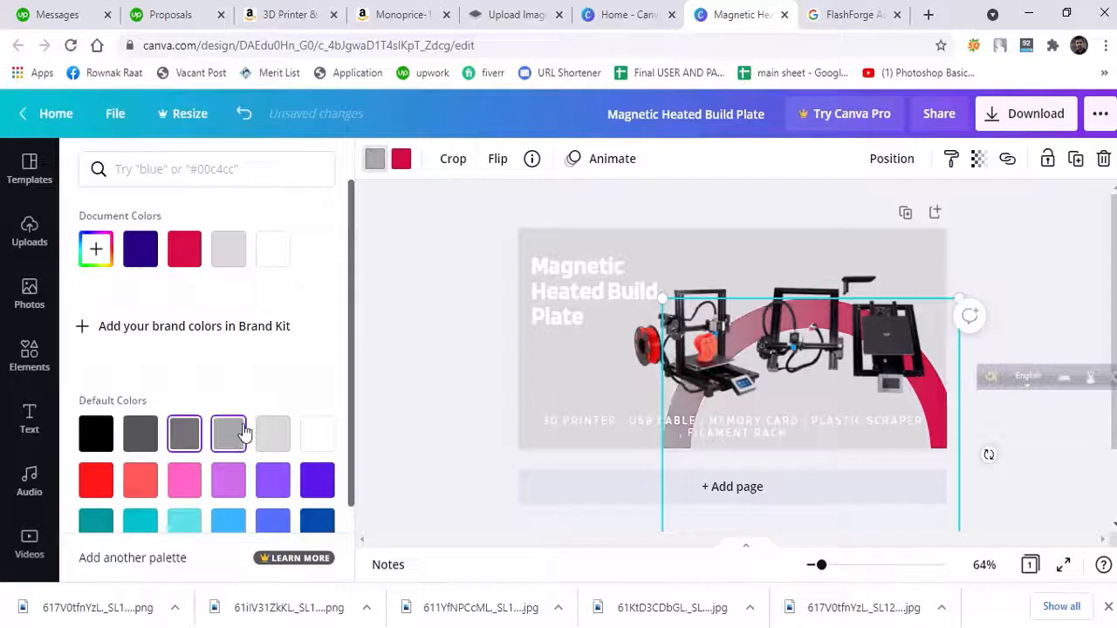
left_click(403, 163)
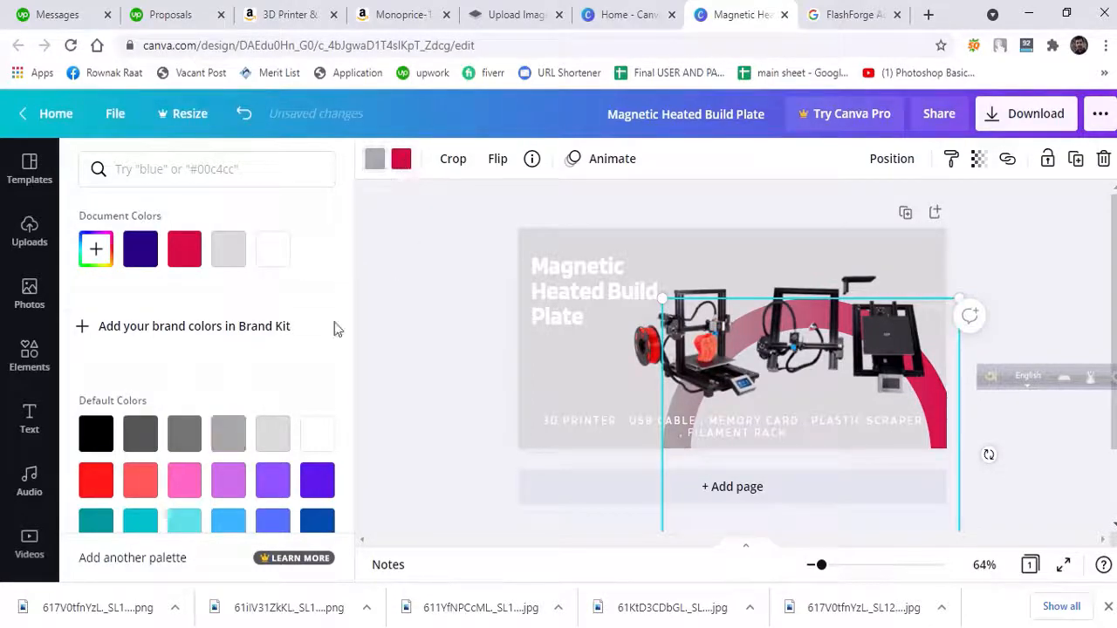
left_click(154, 440)
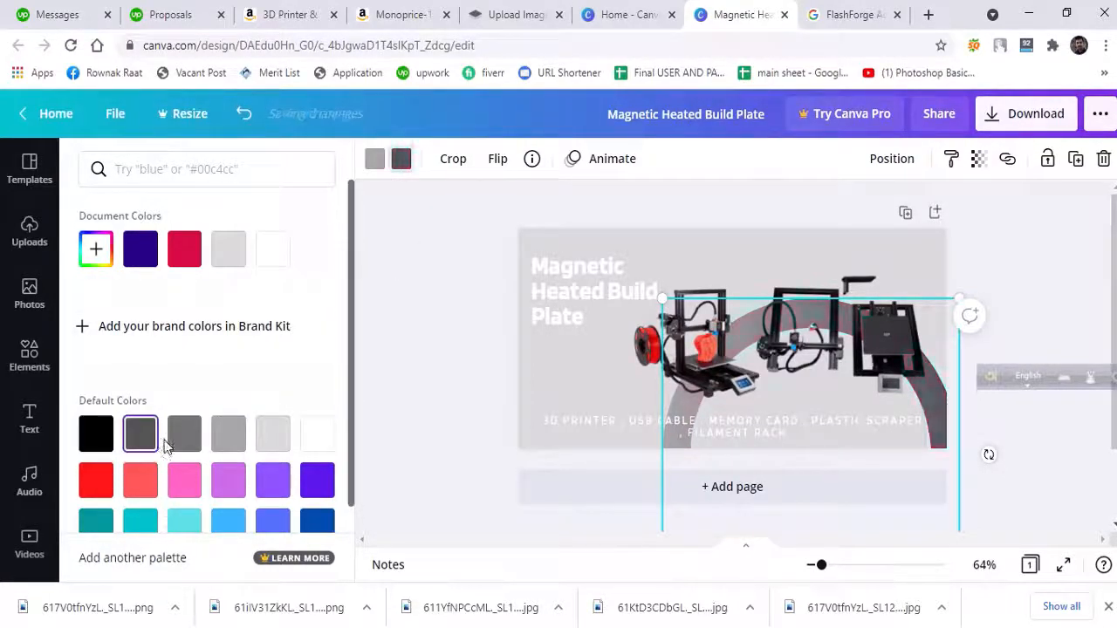
left_click(842, 370)
Set the page background to dark green after trying white and teal
left_click(684, 253)
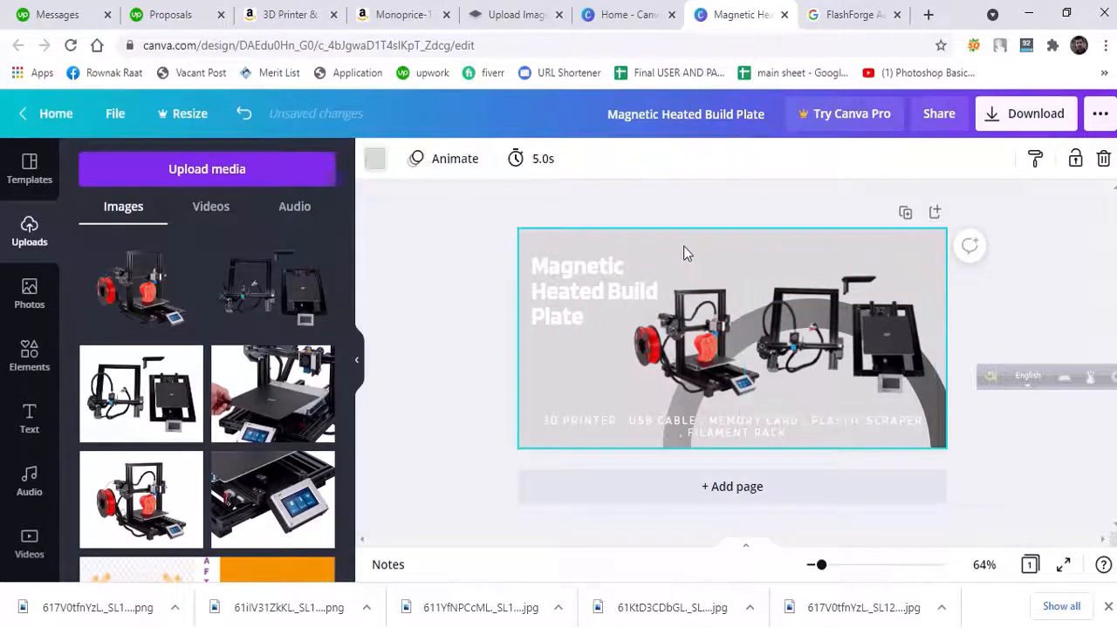
left_click(375, 160)
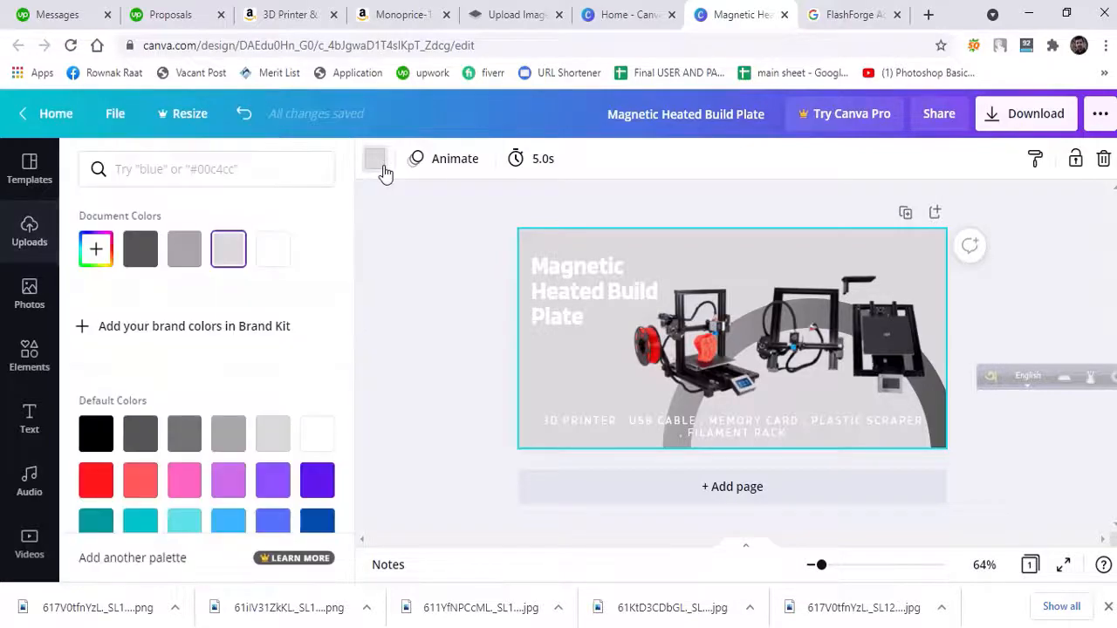
left_click(274, 250)
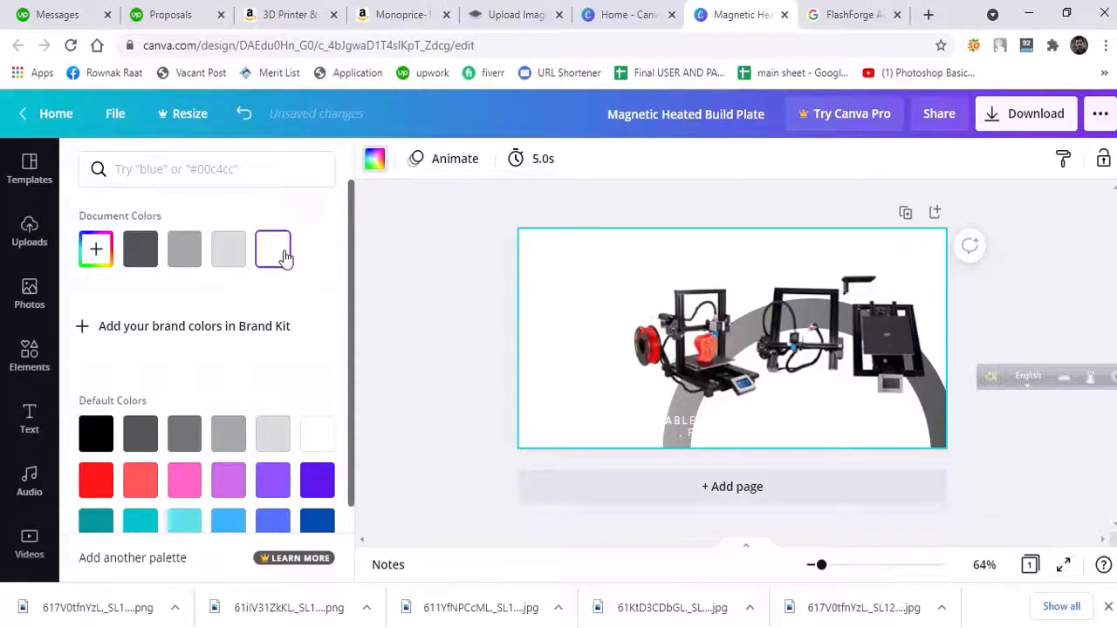
scroll(262, 431, "down", 1)
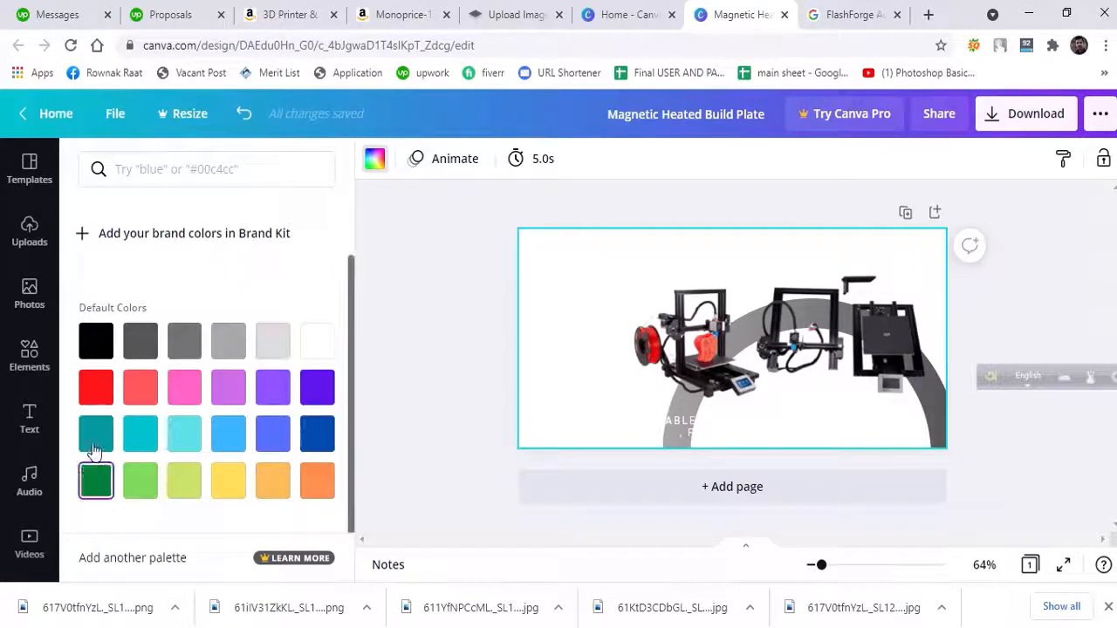
left_click(94, 446)
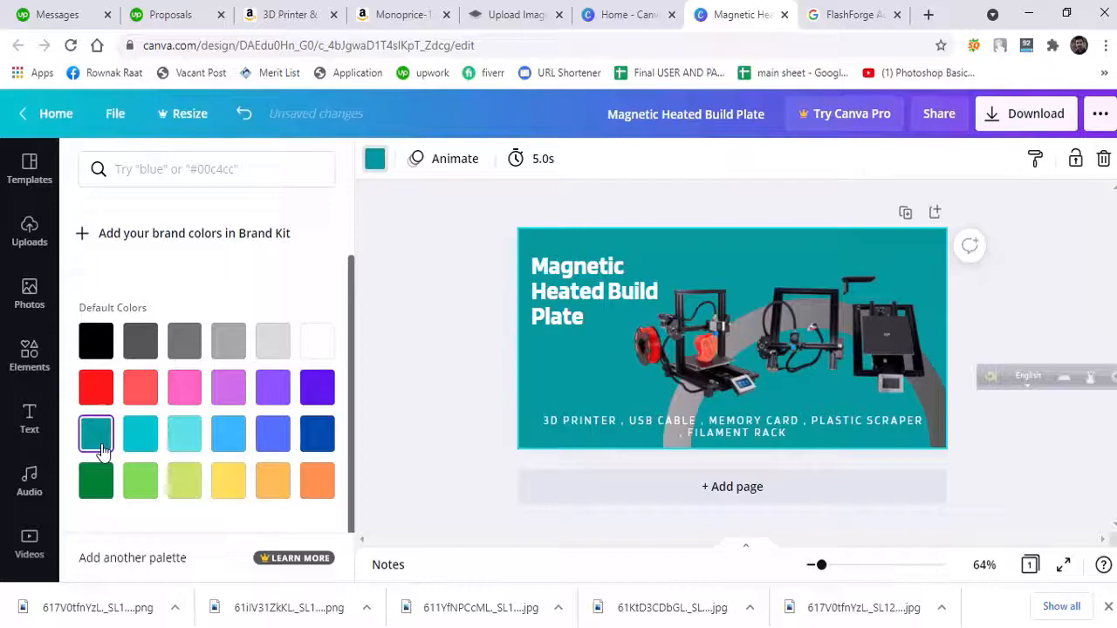
left_click(100, 481)
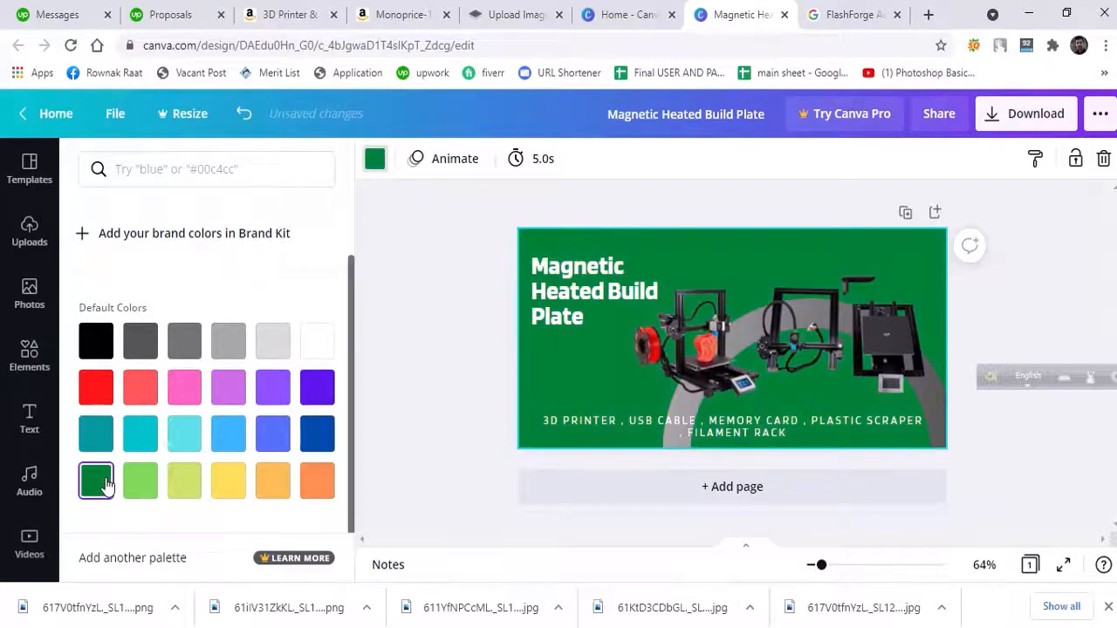
Shift the complete printer cut-out slightly left, away from the frame-and-plate cut-out
left_click(668, 349)
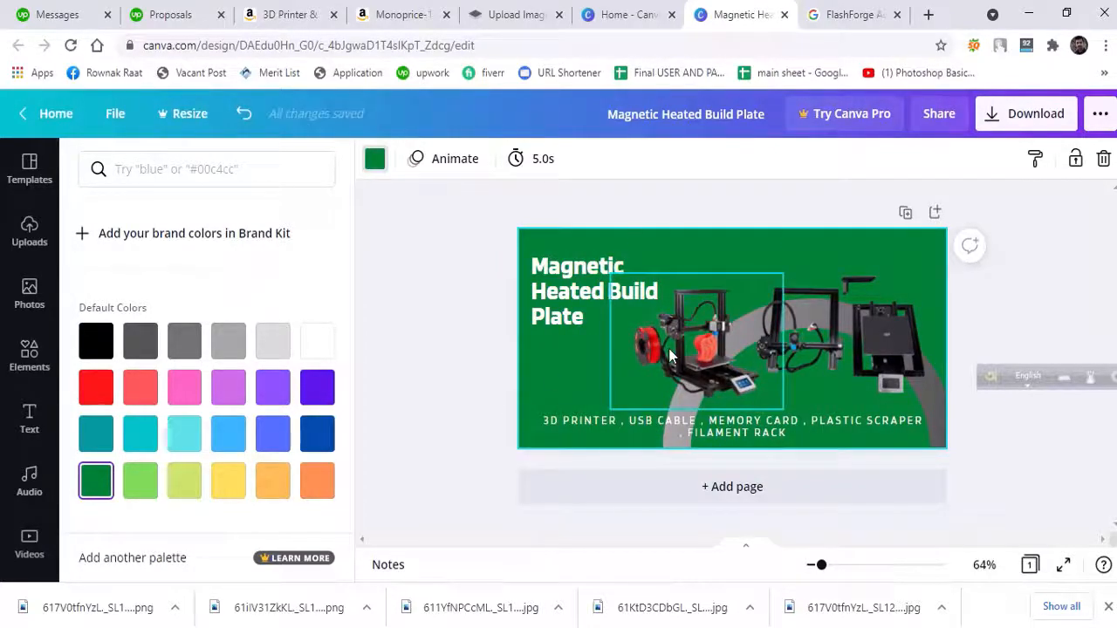
left_click_drag(663, 353, 656, 353)
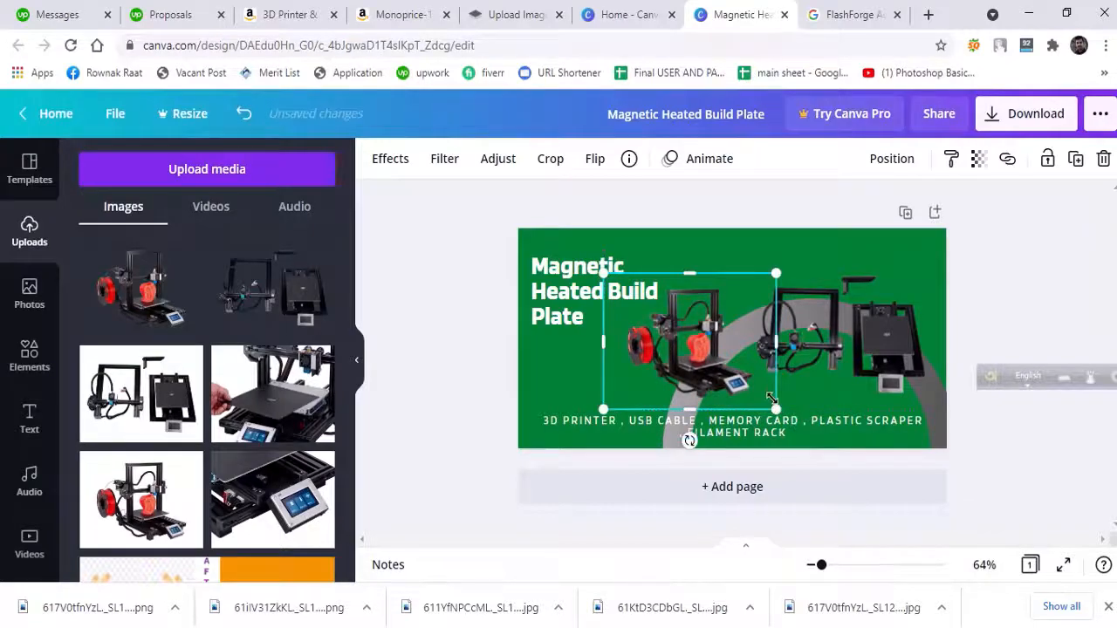
Change the light grey end of the arc's gradient to the document's dark green
left_click(938, 420)
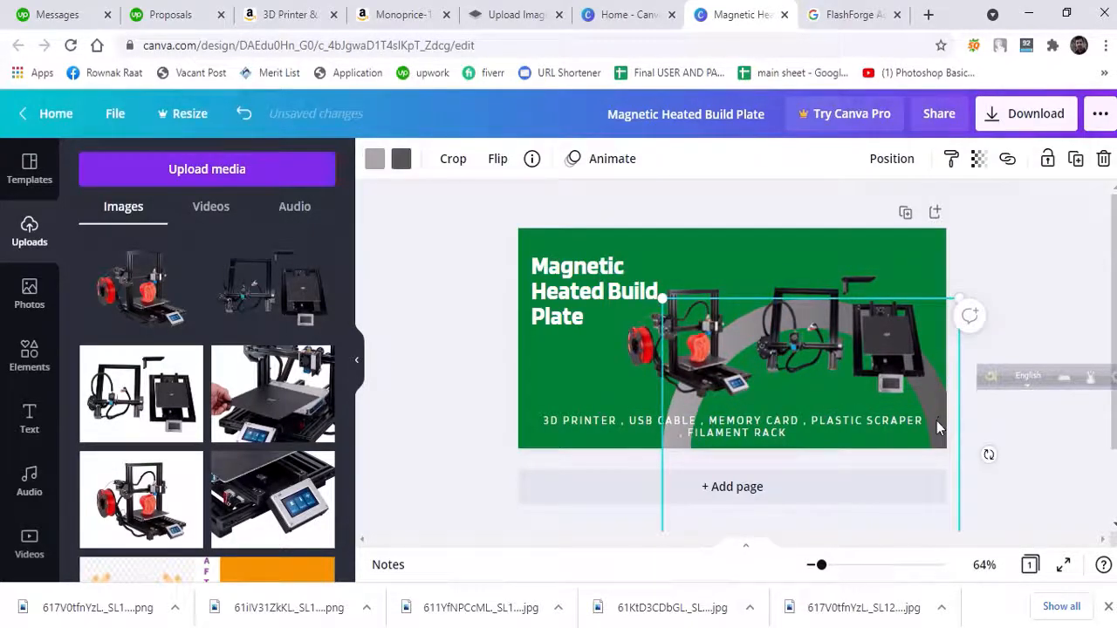
left_click(375, 168)
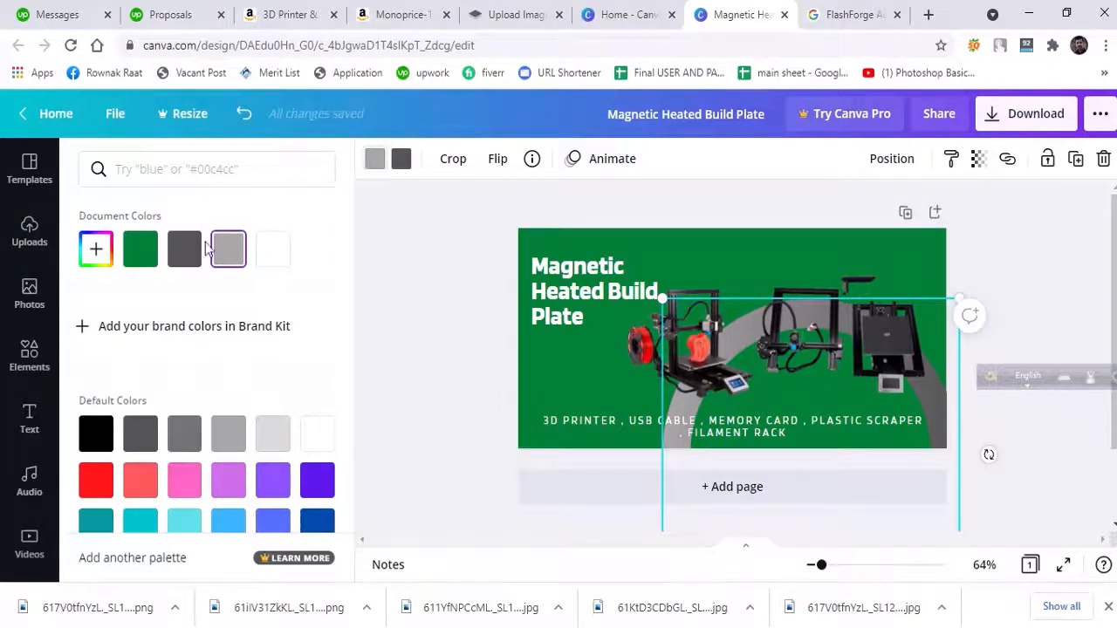
left_click(138, 262)
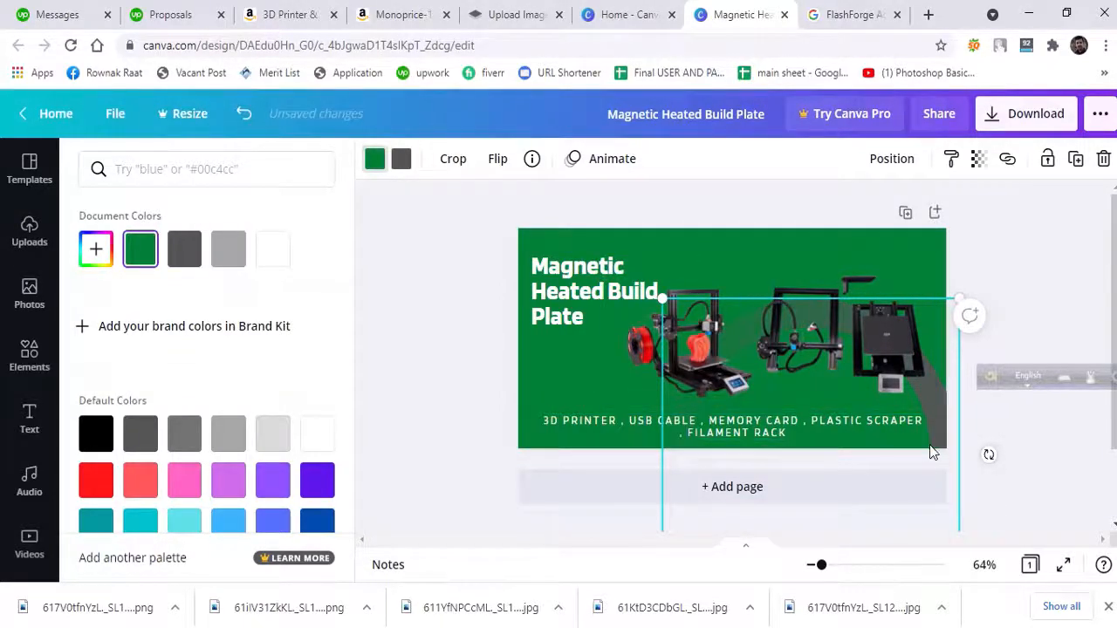
Set the dark grey end of the arc's gradient to the custom dusty pink #CFA8A8
left_click(400, 159)
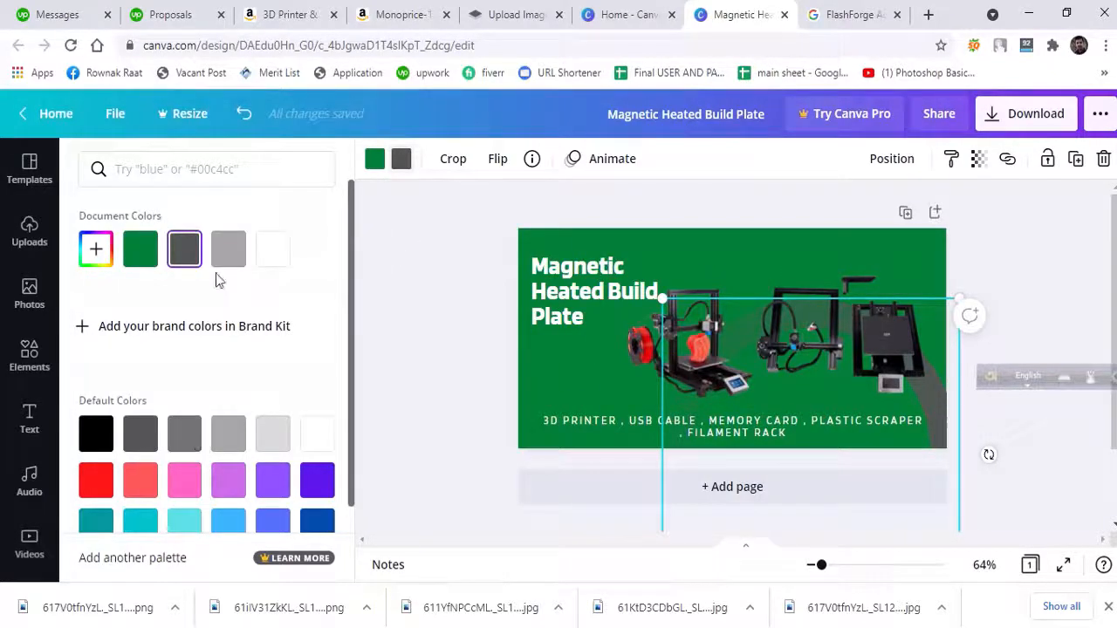
left_click(403, 163)
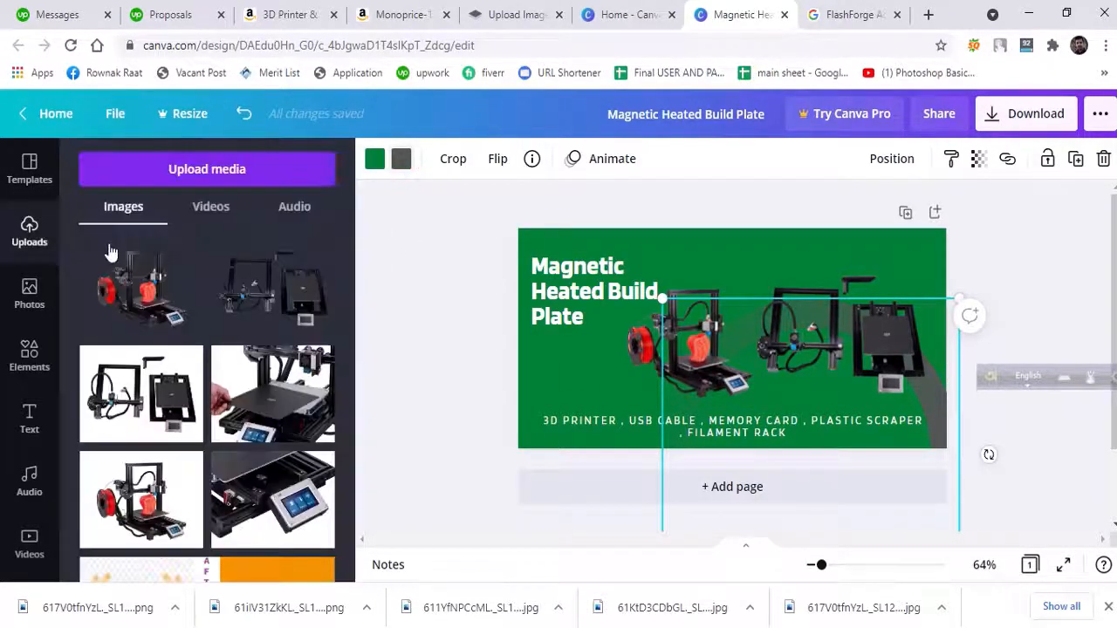
left_click(408, 167)
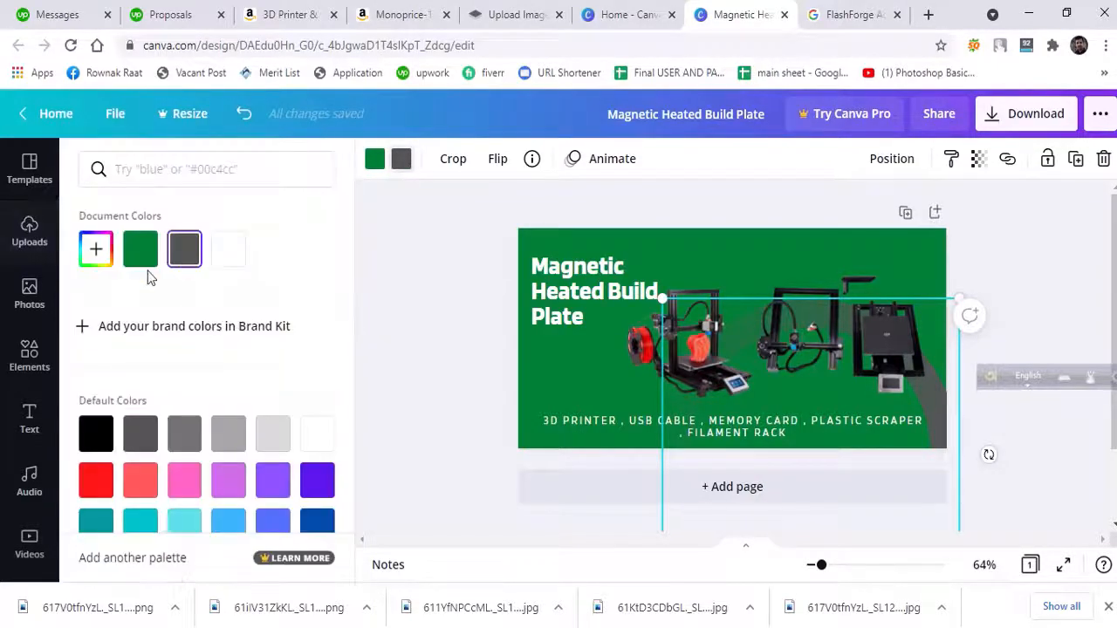
left_click(96, 250)
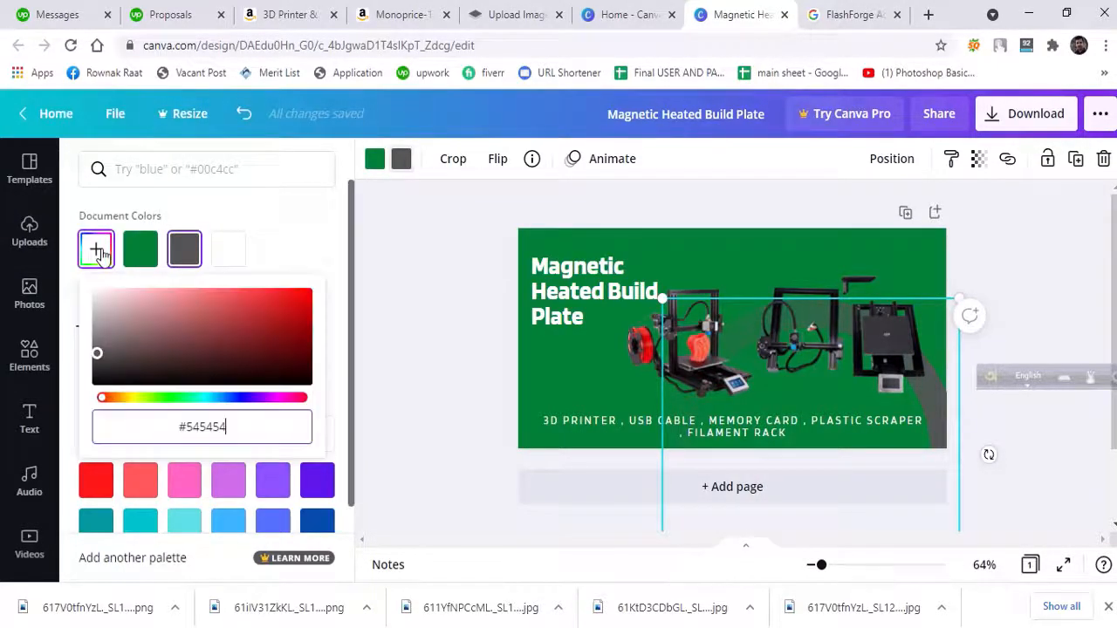
left_click(133, 306)
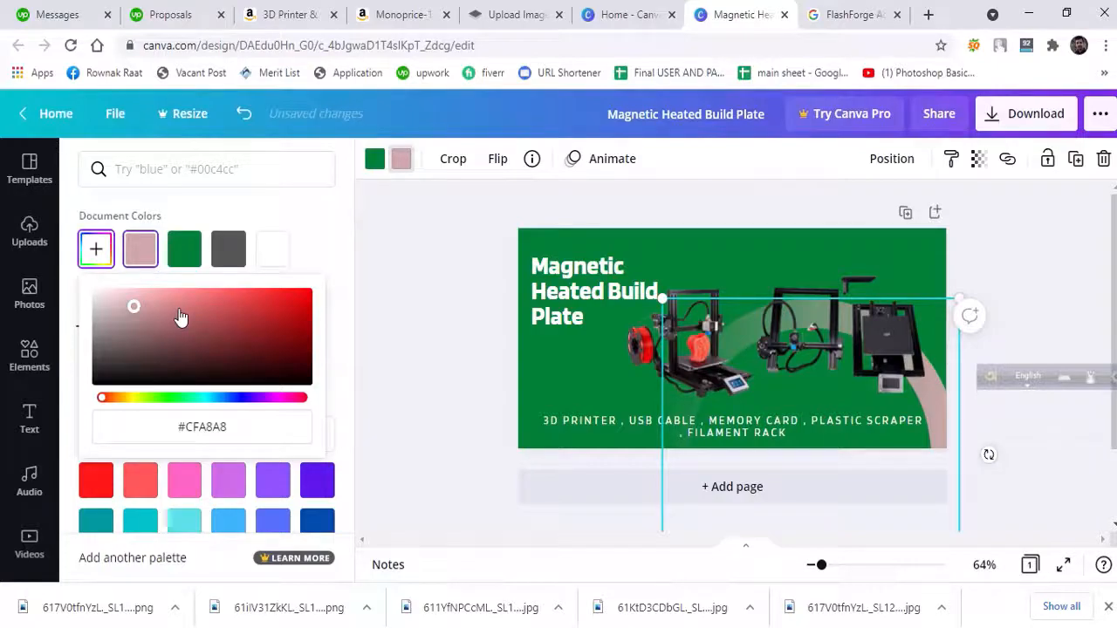
key("Escape")
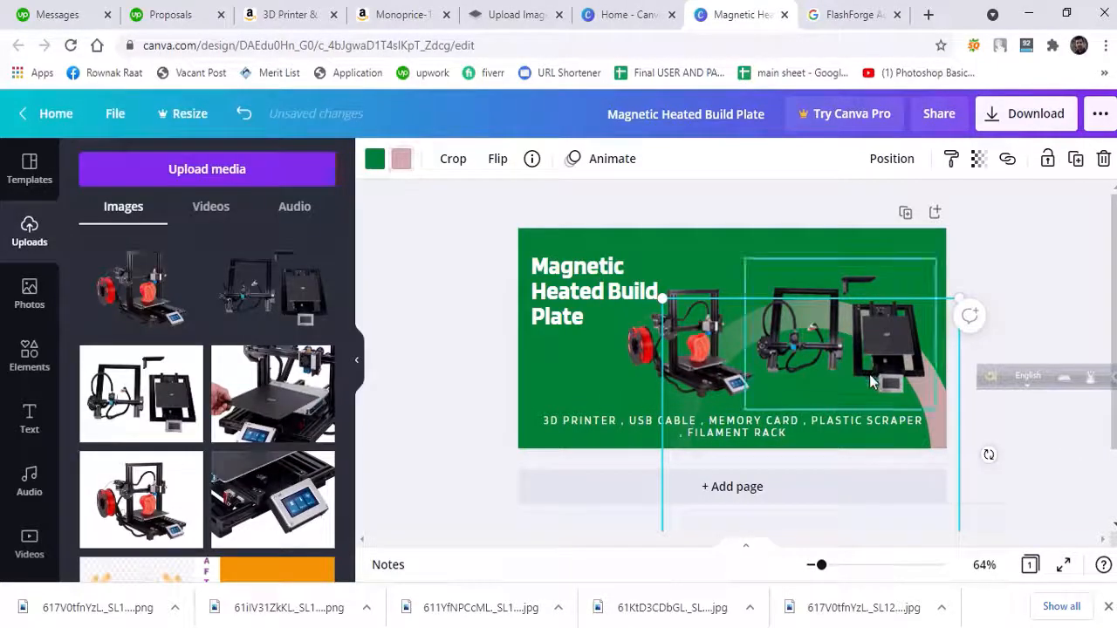
Move the complete printer cut-out up and enlarge it by extending its frame down to just above the component text
left_click(827, 381)
left_click(711, 382)
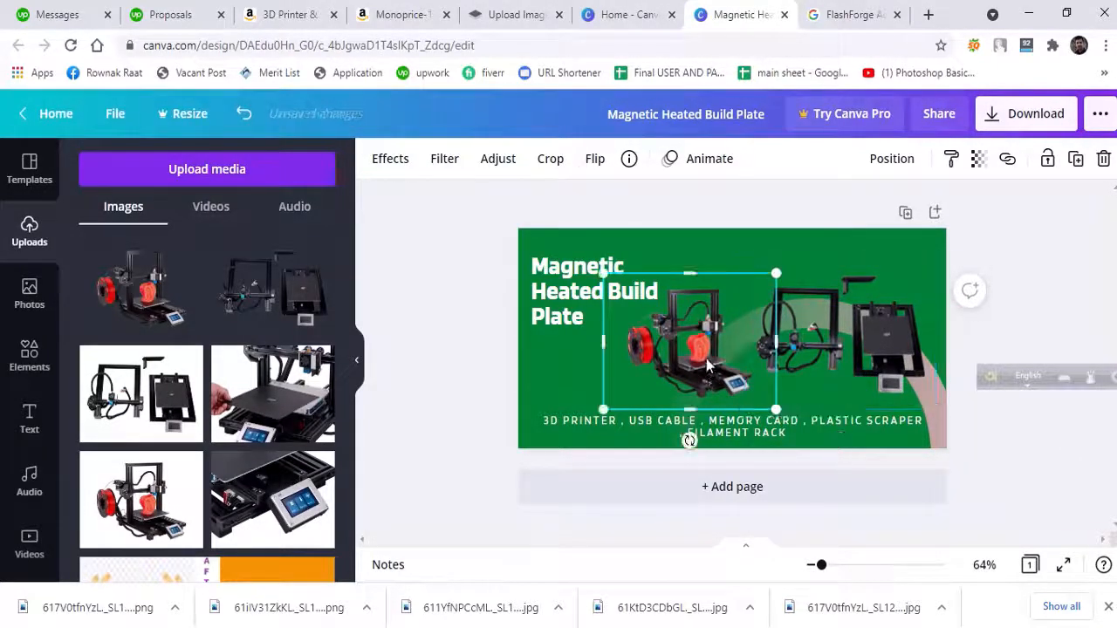
left_click_drag(708, 366, 709, 335)
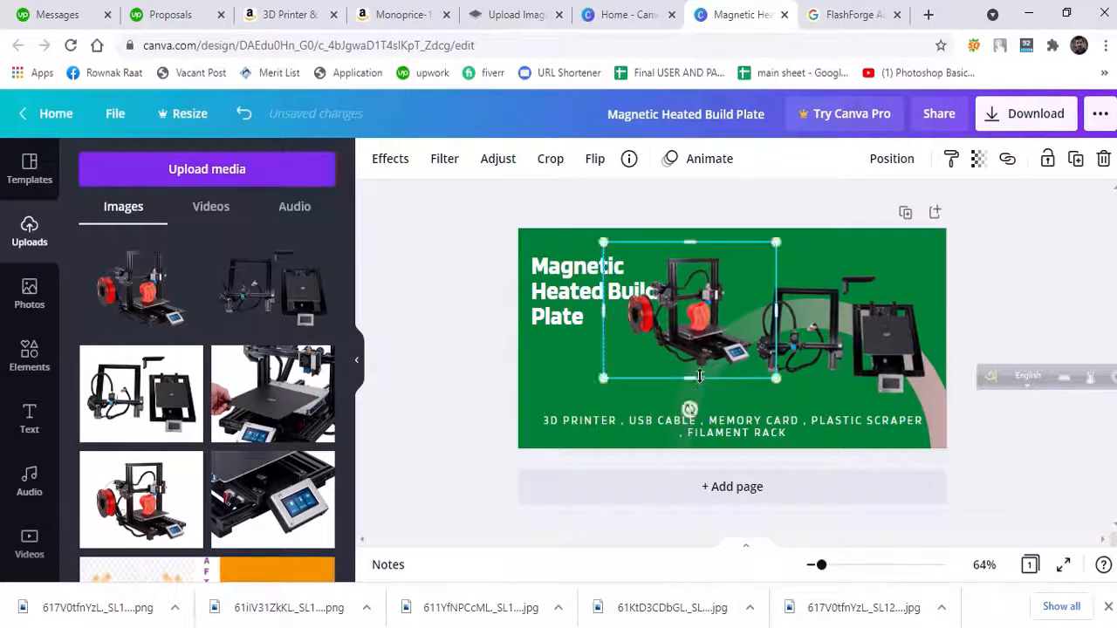
left_click_drag(689, 379, 695, 408)
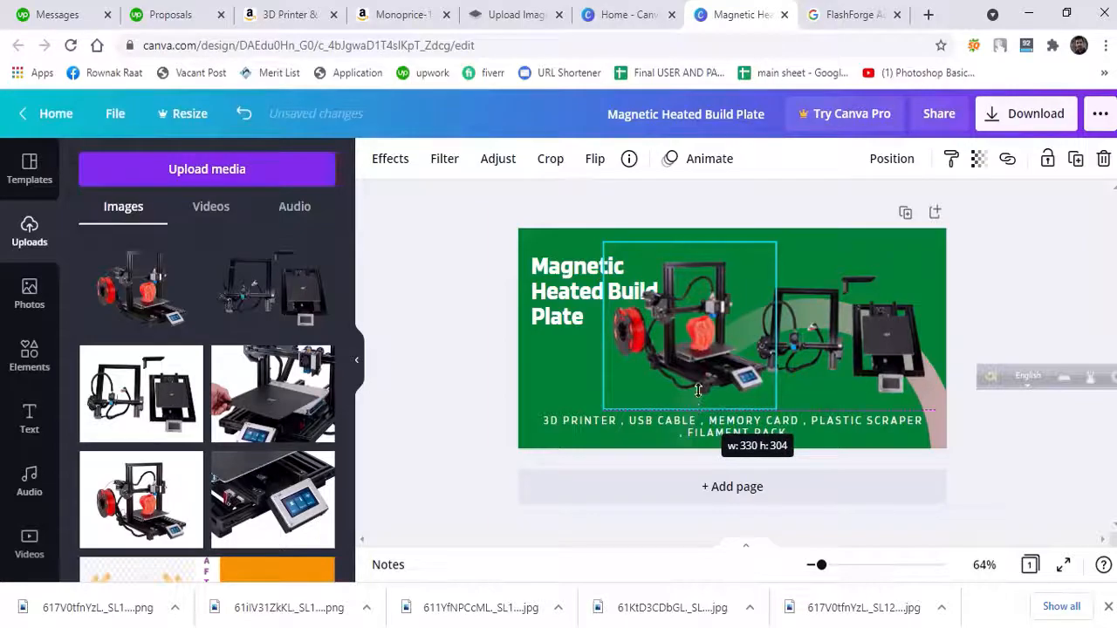
Move the frame-and-plate cut-out up to the banner's top edge and enlarge it to reach the right edge
left_click(893, 364)
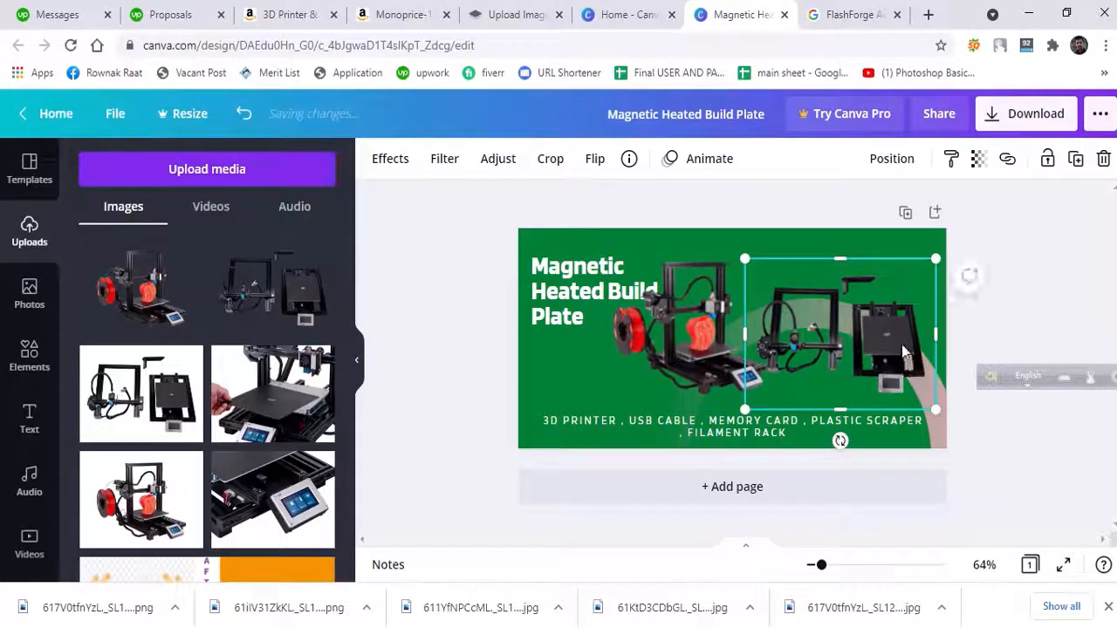
left_click_drag(903, 352, 906, 321)
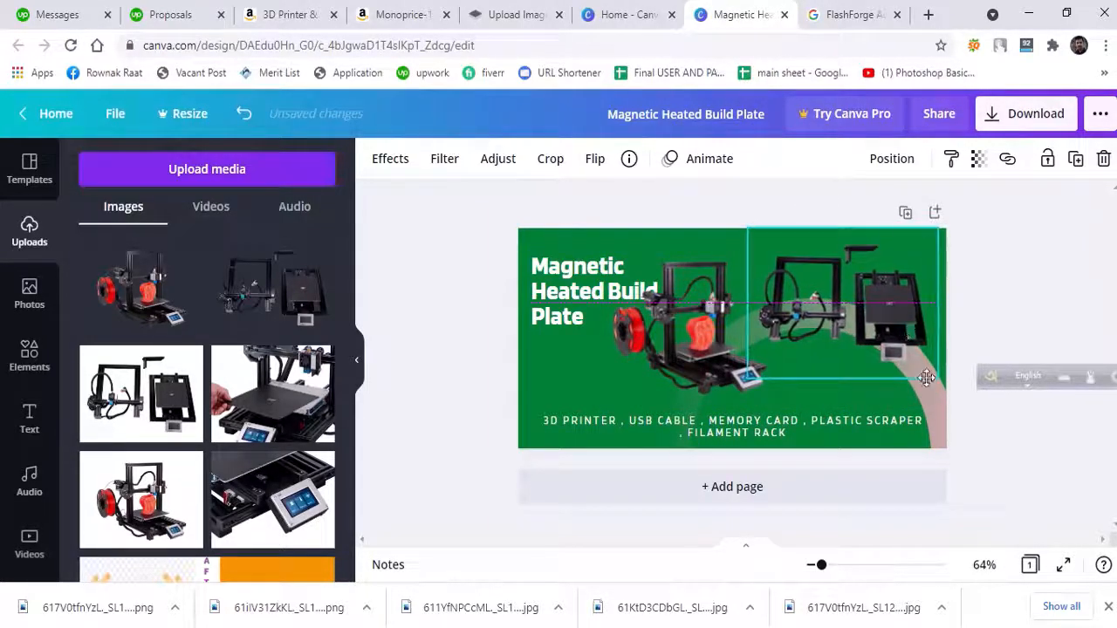
left_click_drag(926, 376, 936, 412)
left_click_drag(894, 349, 890, 348)
left_click_drag(771, 436, 771, 436)
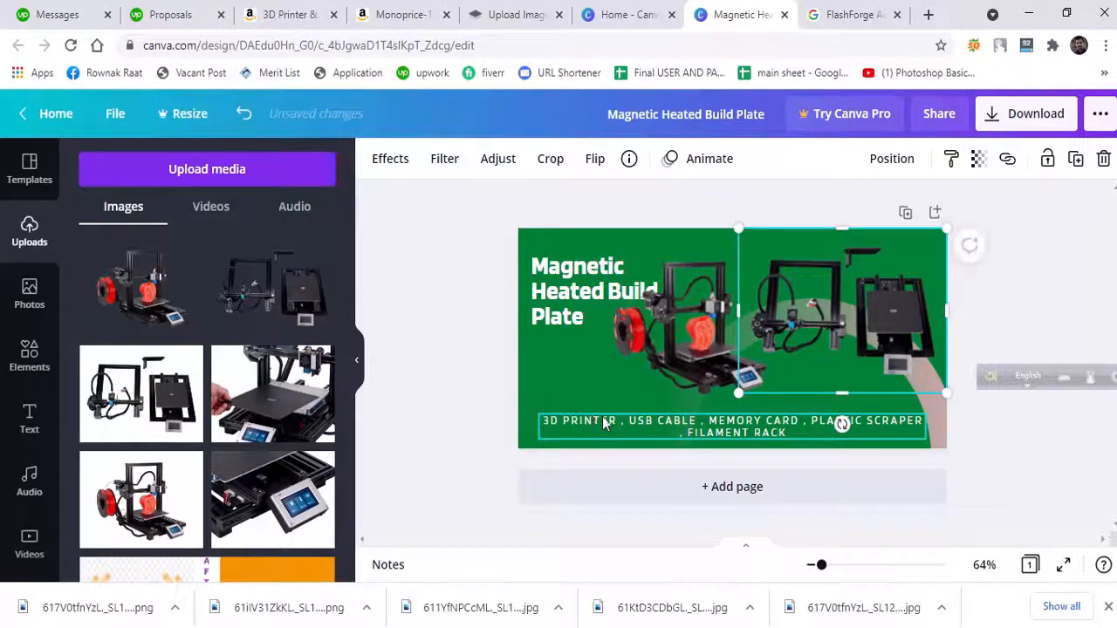
Move the Magnetic Heated Build Plate title into the banner's upper-left corner
left_click(611, 417)
left_click(573, 297)
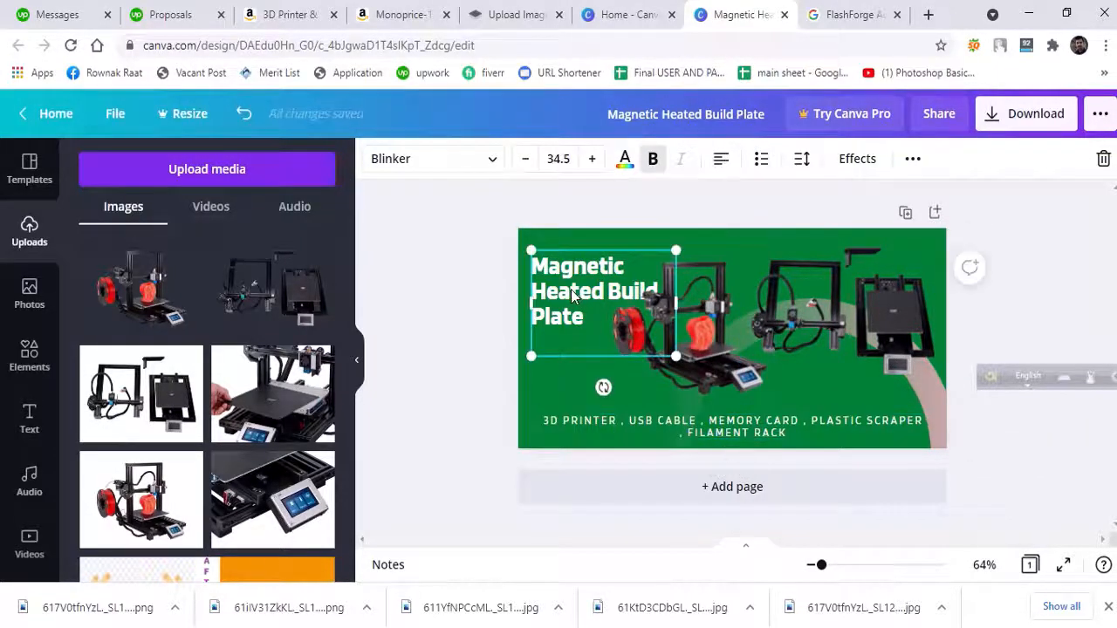
left_click_drag(563, 275, 562, 262)
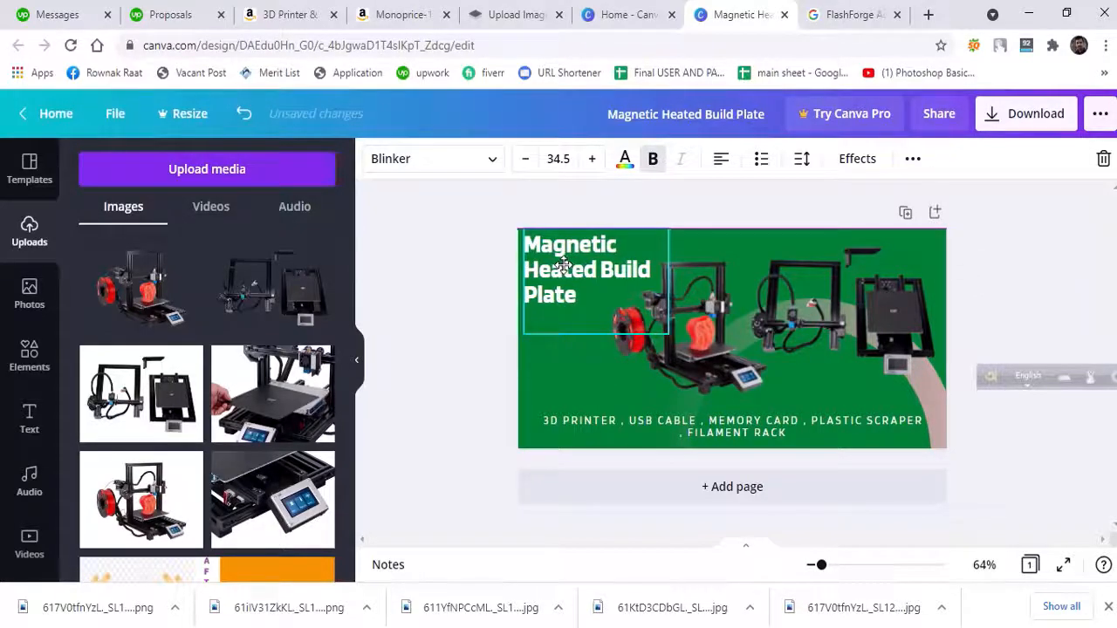
left_click(498, 301)
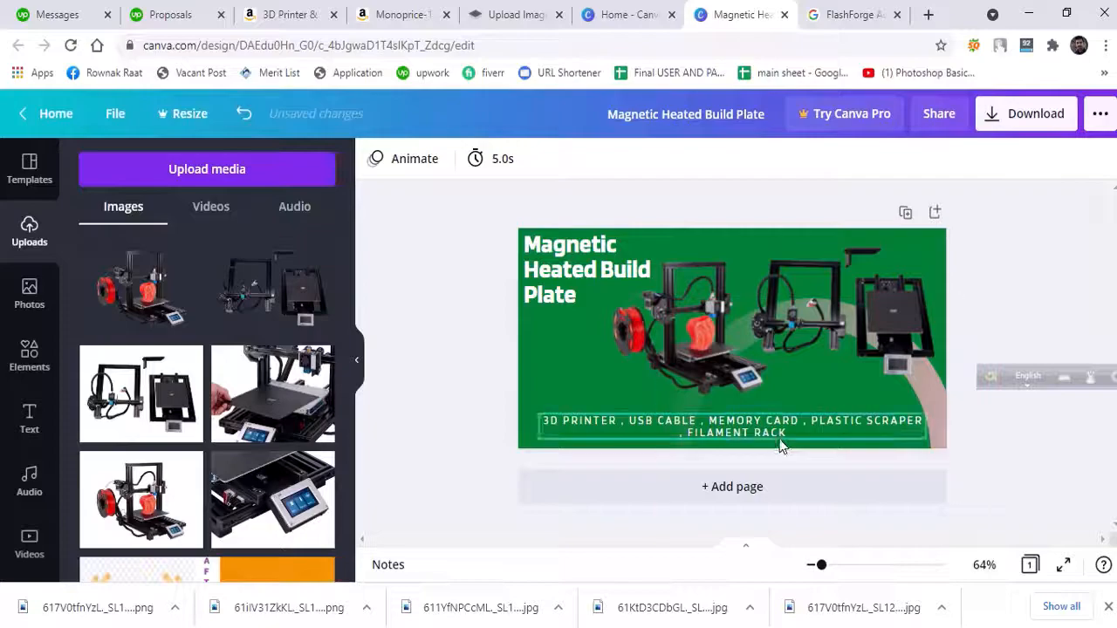
Scale the component text up to size 16, widen its box across the banner and move it slightly up
left_click(781, 445)
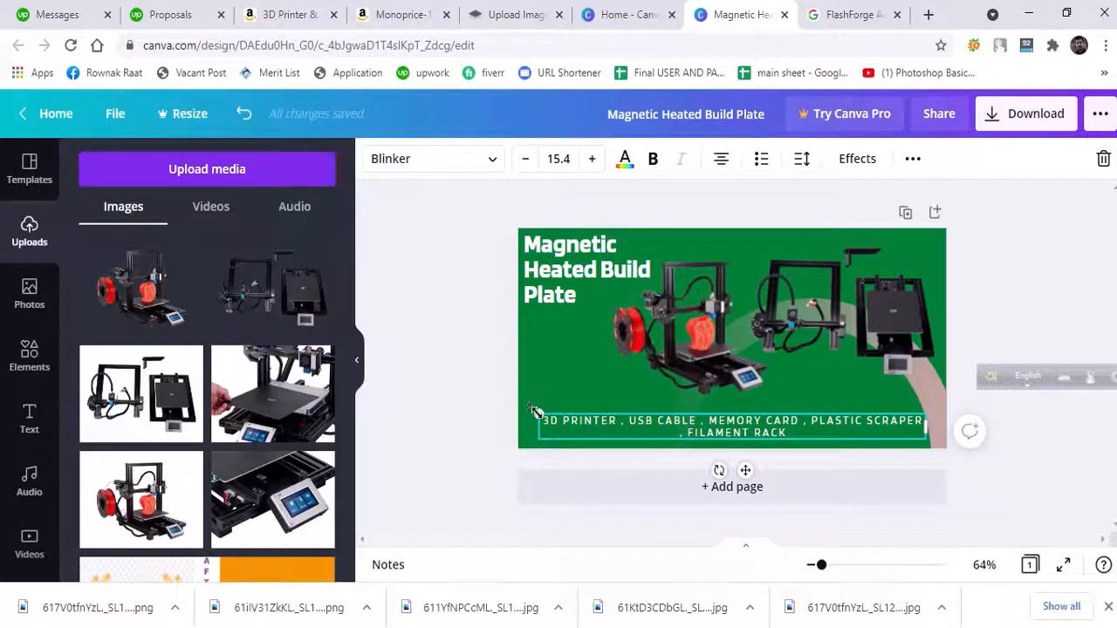
left_click_drag(529, 412, 523, 407)
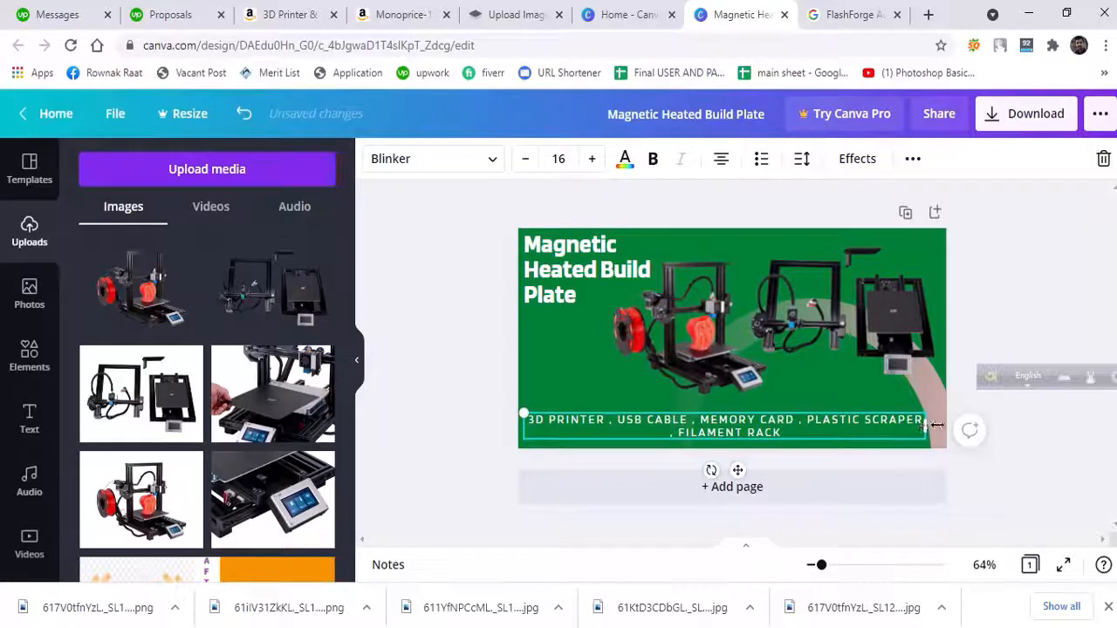
left_click_drag(938, 425, 941, 425)
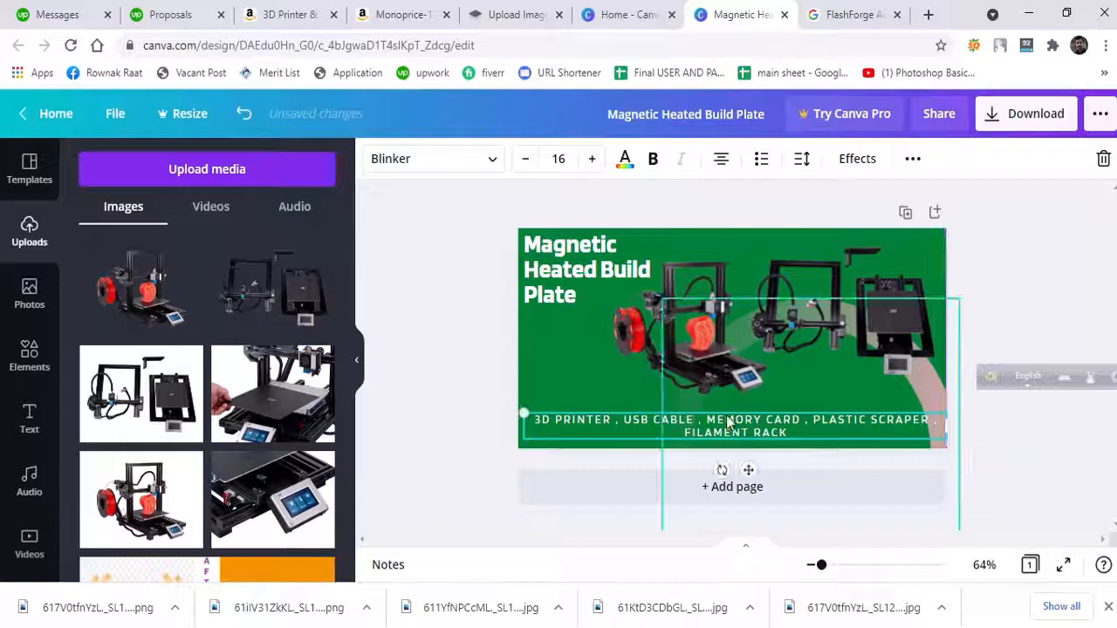
left_click_drag(726, 418, 724, 405)
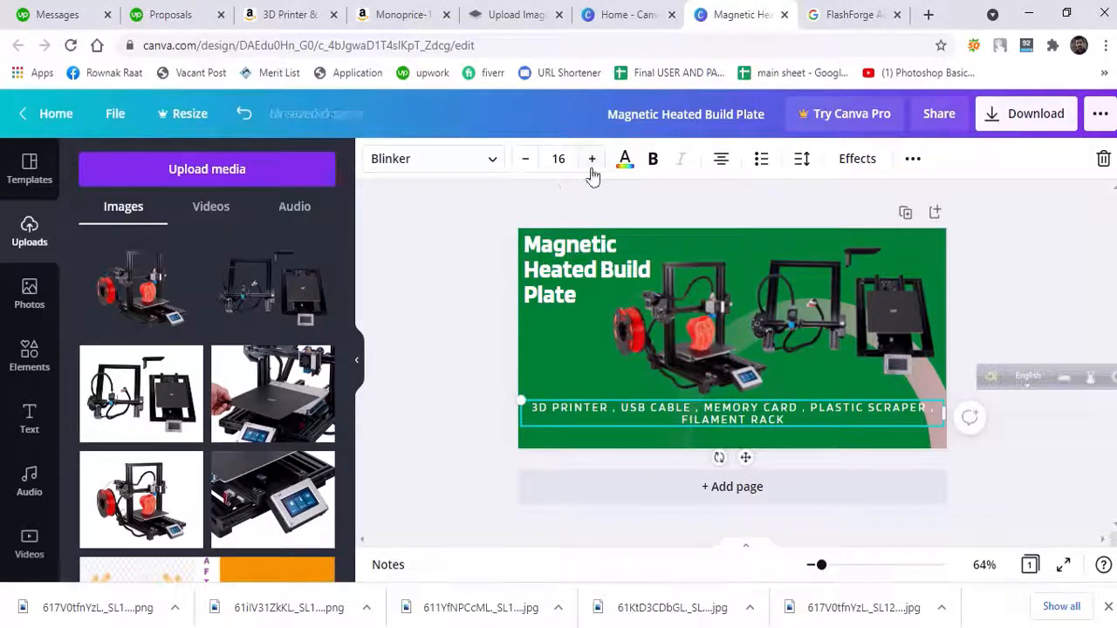
Set the component text's font size to 20 and shift the text slightly right
left_click(591, 159)
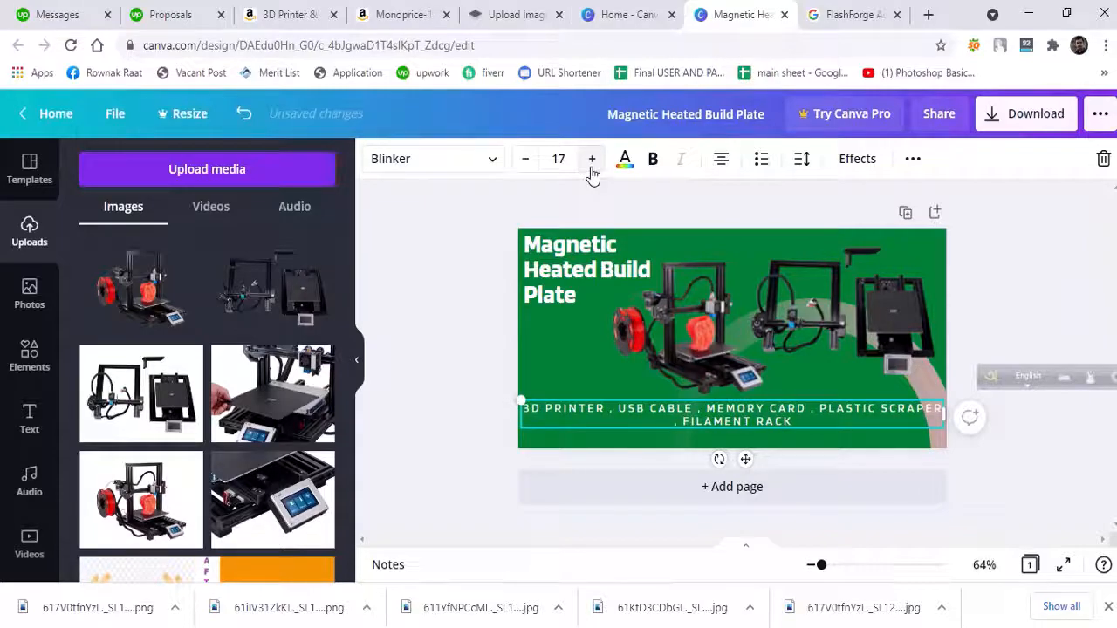
left_click(591, 166)
left_click(592, 165)
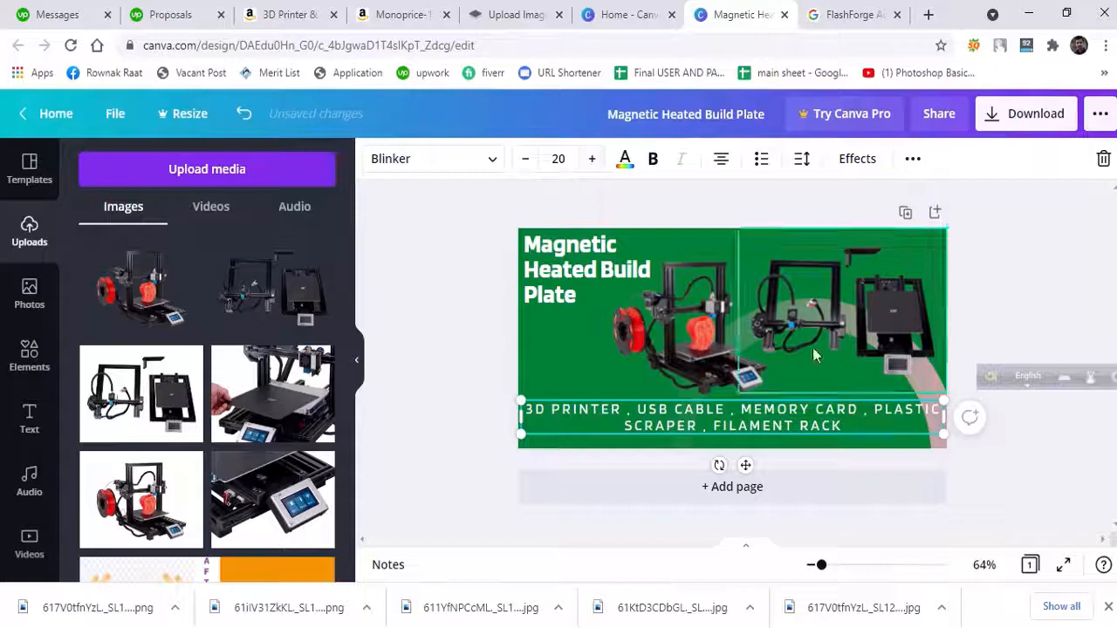
left_click_drag(749, 430, 750, 425)
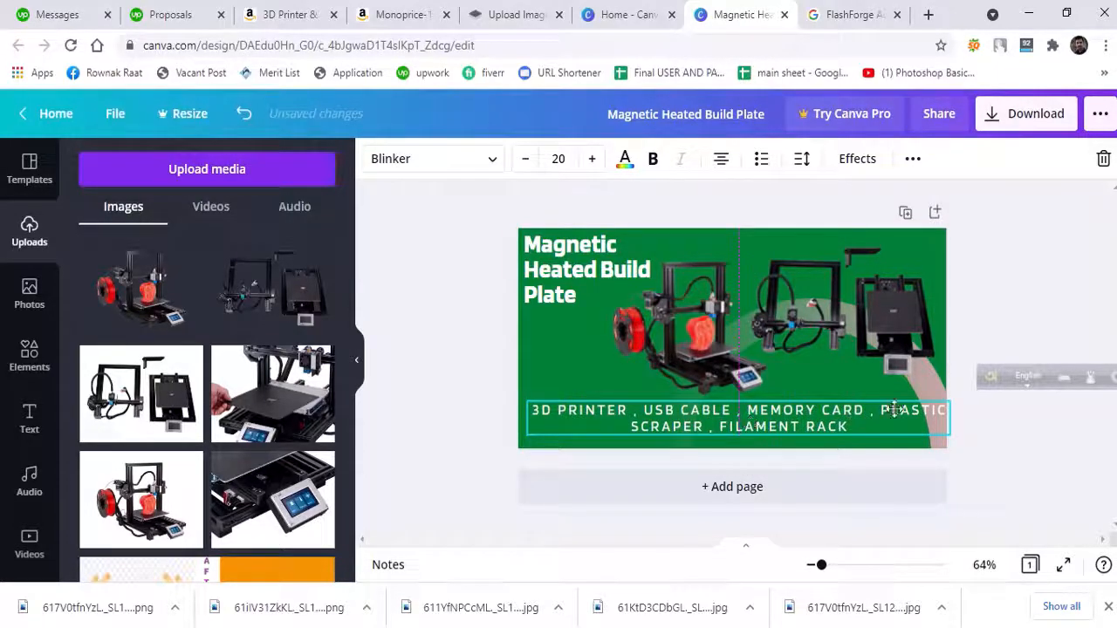
left_click(965, 417)
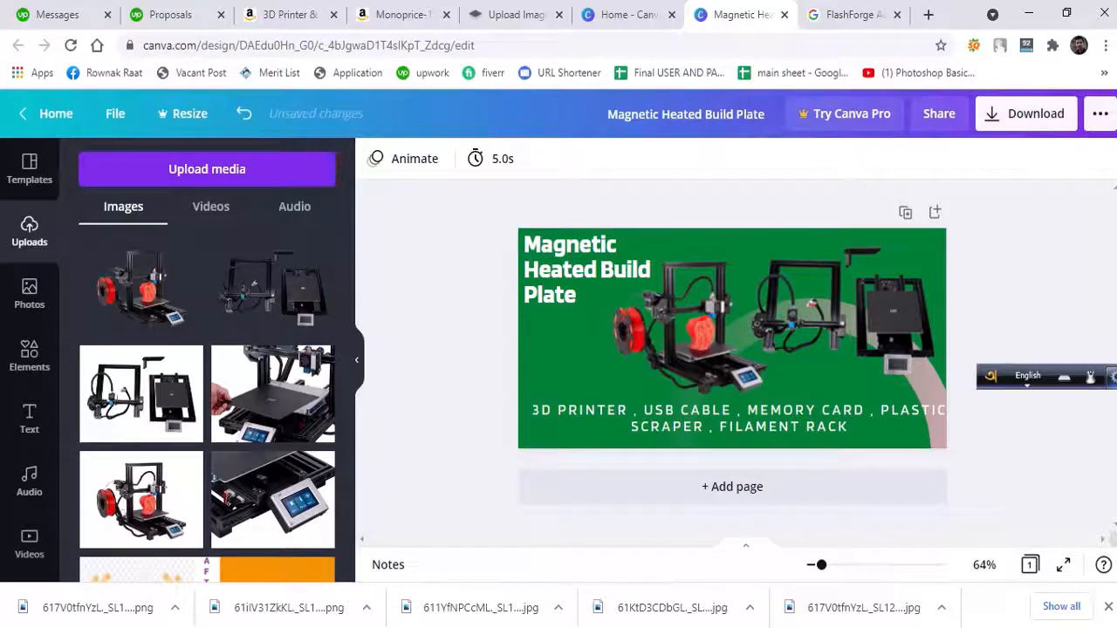
Nudge the frame-and-plate cut-out slightly down from the banner's top edge
left_click(894, 347)
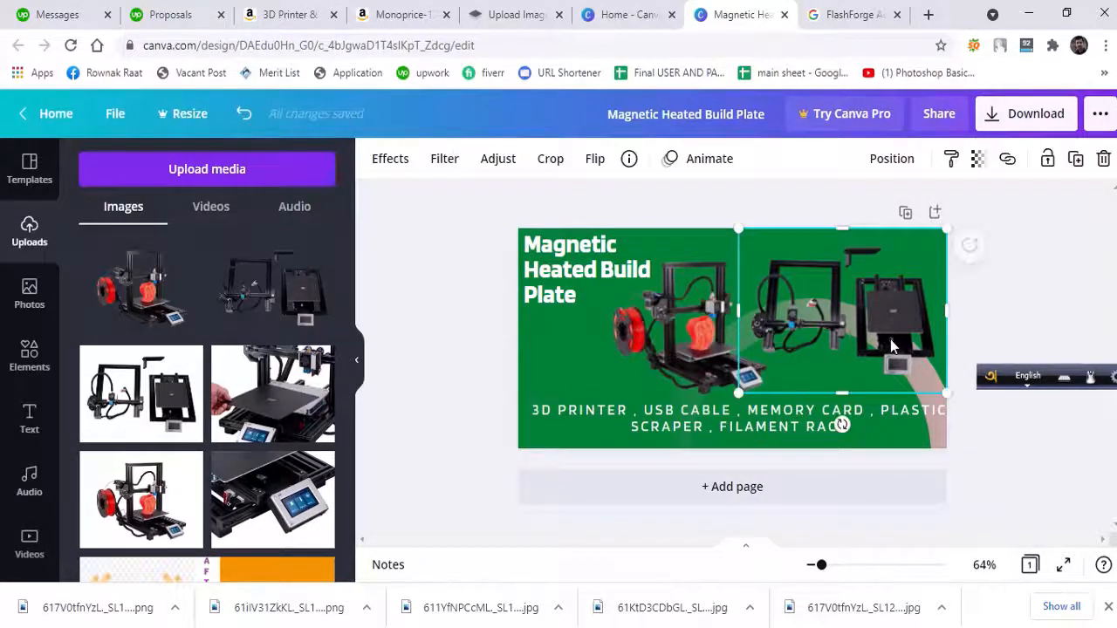
key("Down")
key("Down")
key("Down")
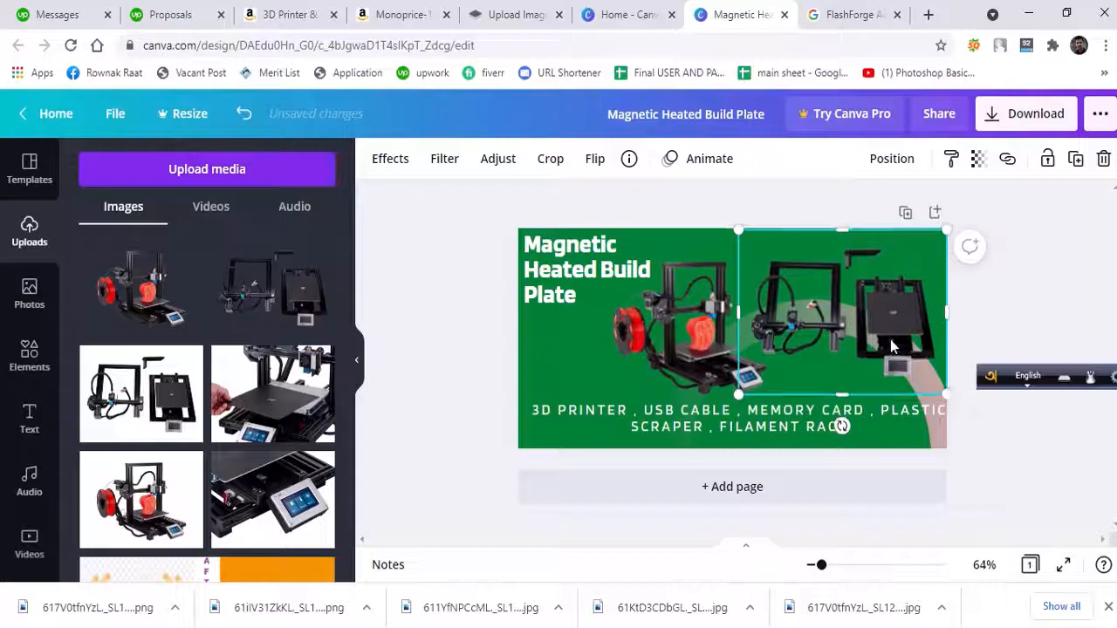
key("Down")
key("Down")
key("Down")
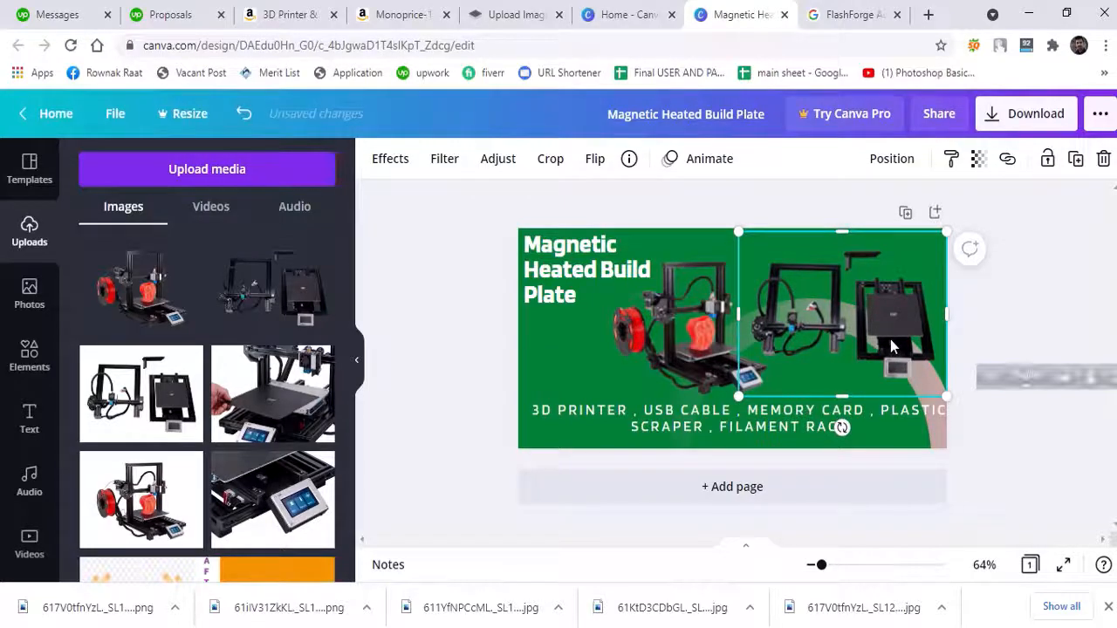
left_click(979, 328)
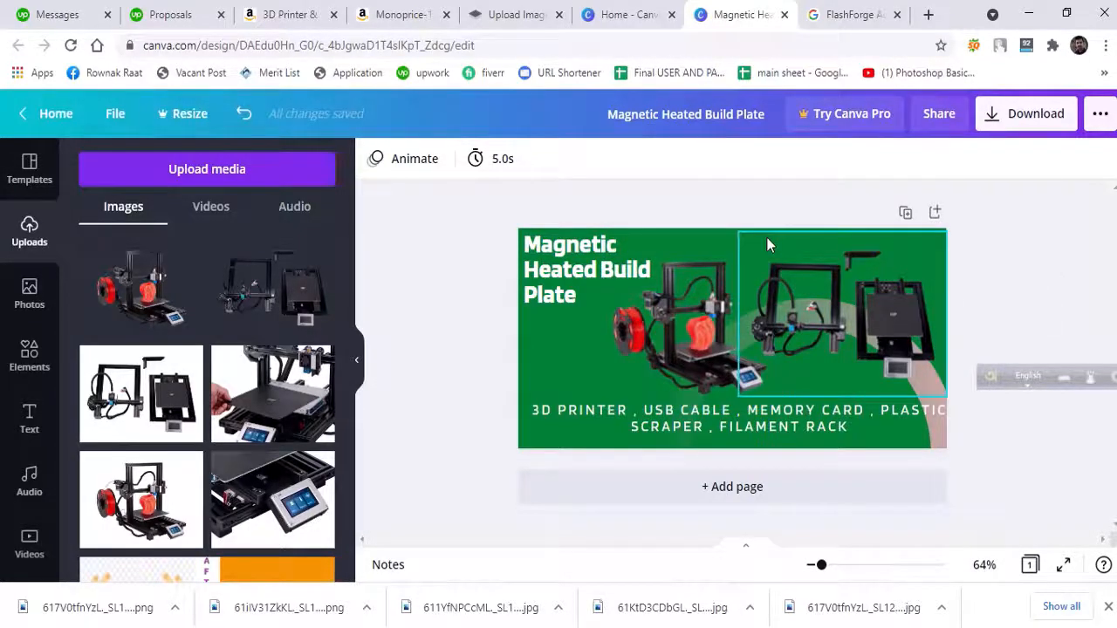
Set the page background to white after trying purple and light grey
left_click(725, 239)
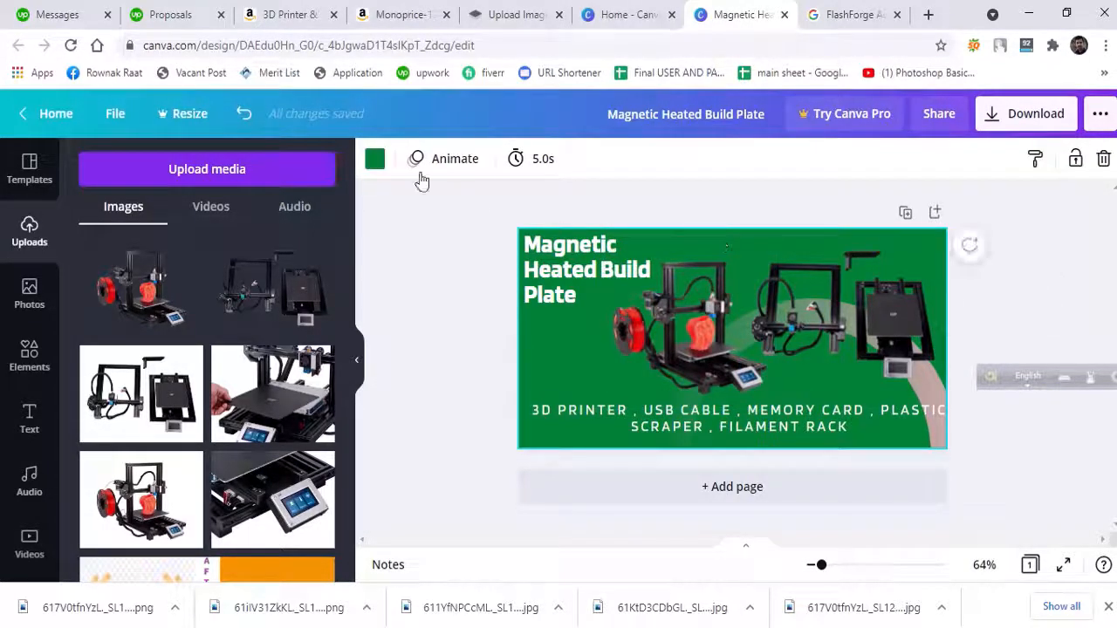
left_click(374, 159)
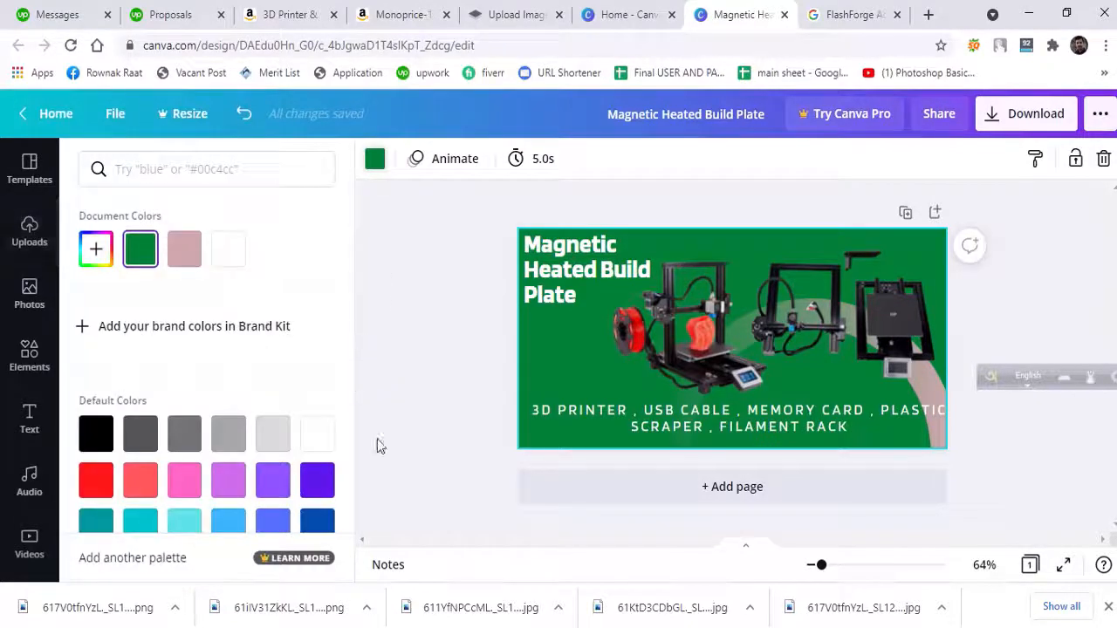
left_click(281, 479)
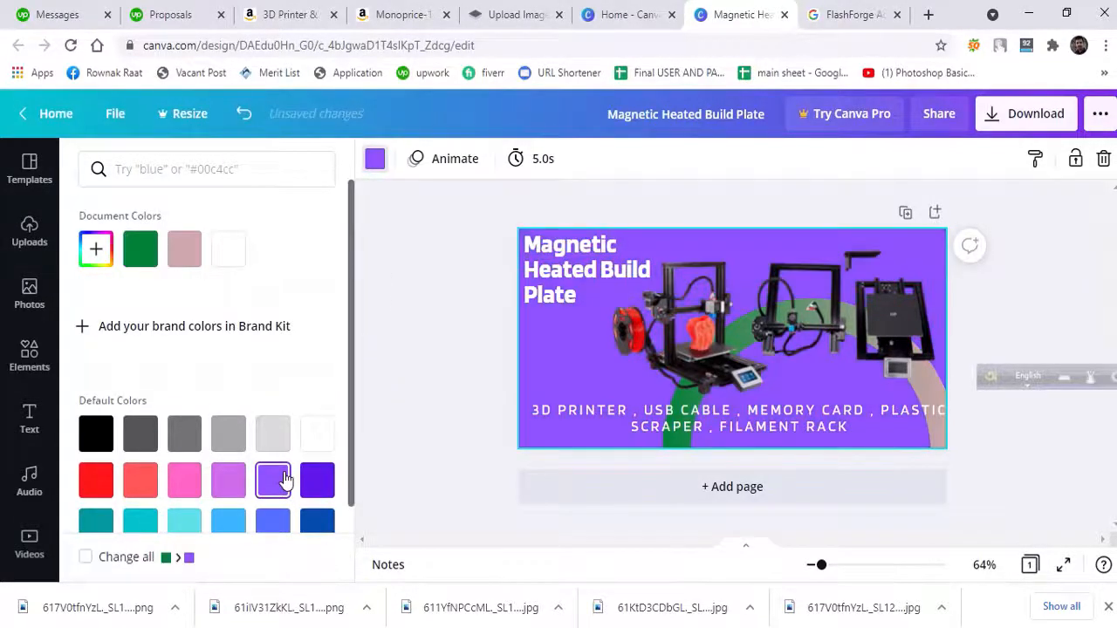
left_click(290, 448)
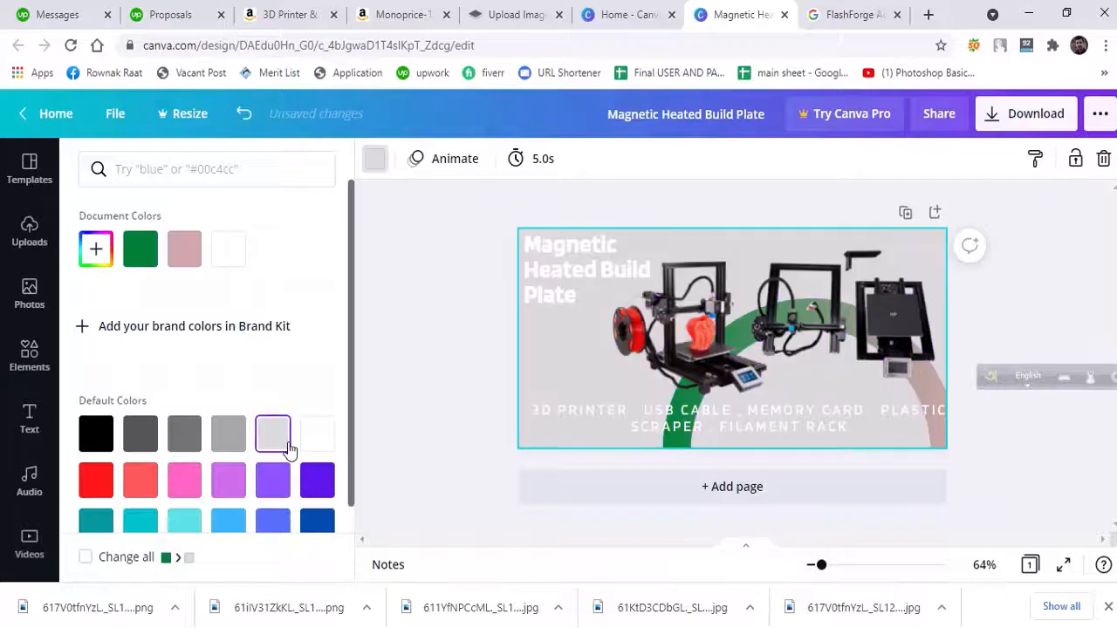
left_click(319, 445)
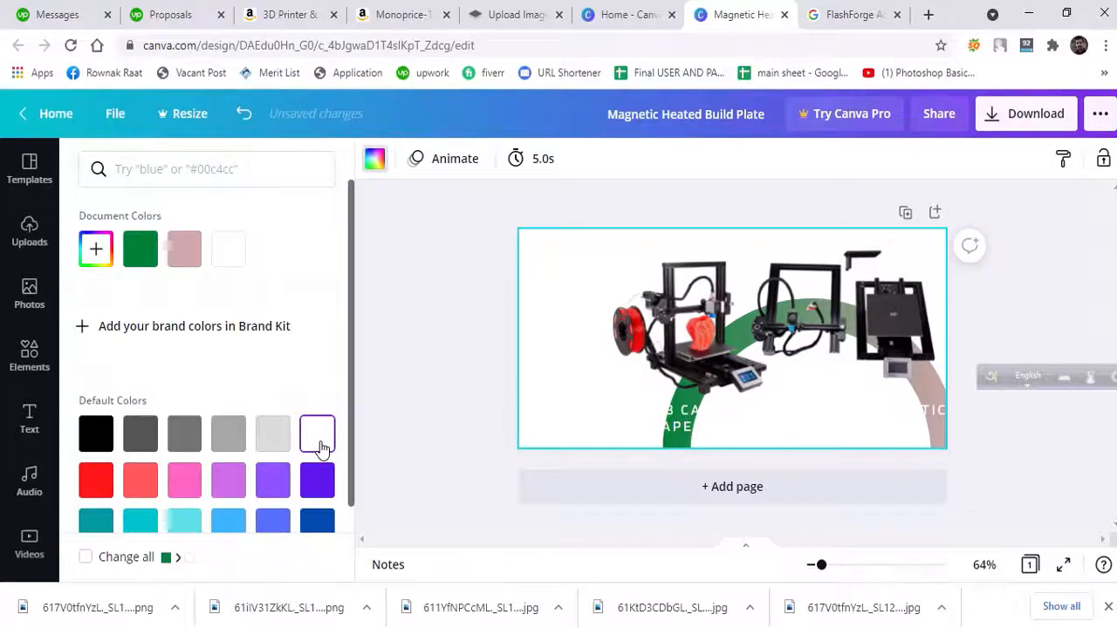
Set the page background to lime green after trying purple, orange and yellow
left_click(318, 480)
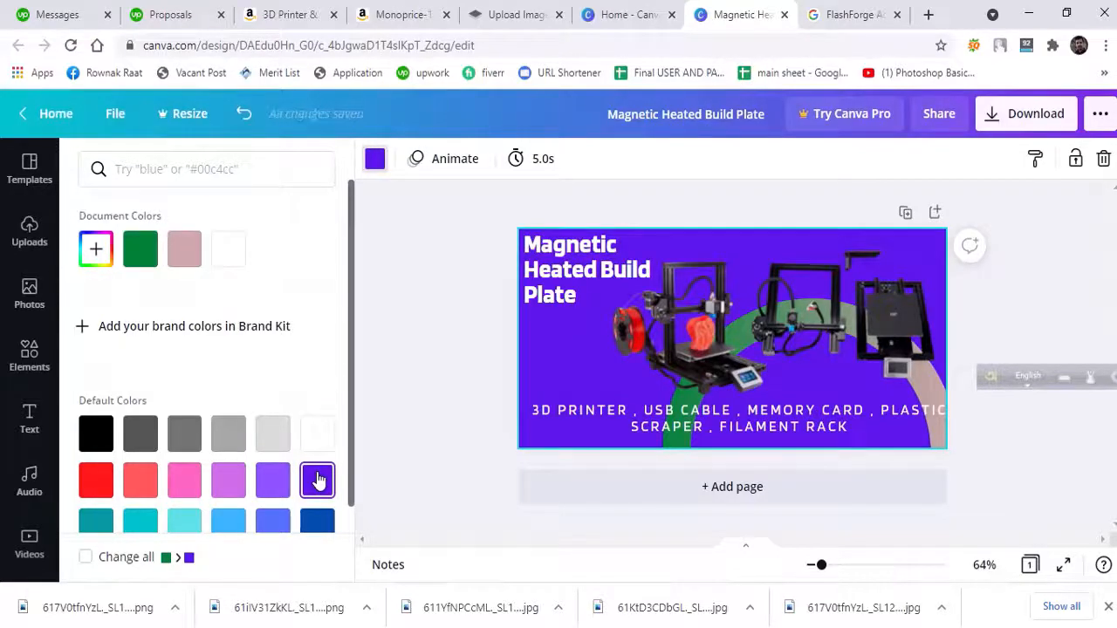
scroll(329, 476, "down", 2)
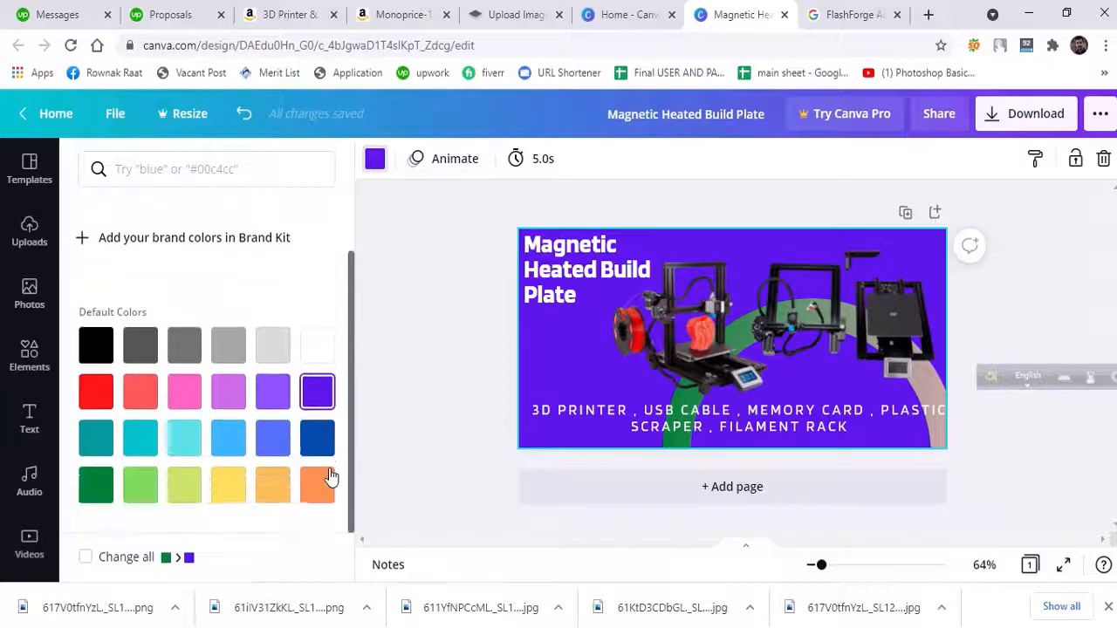
left_click(266, 485)
left_click(230, 482)
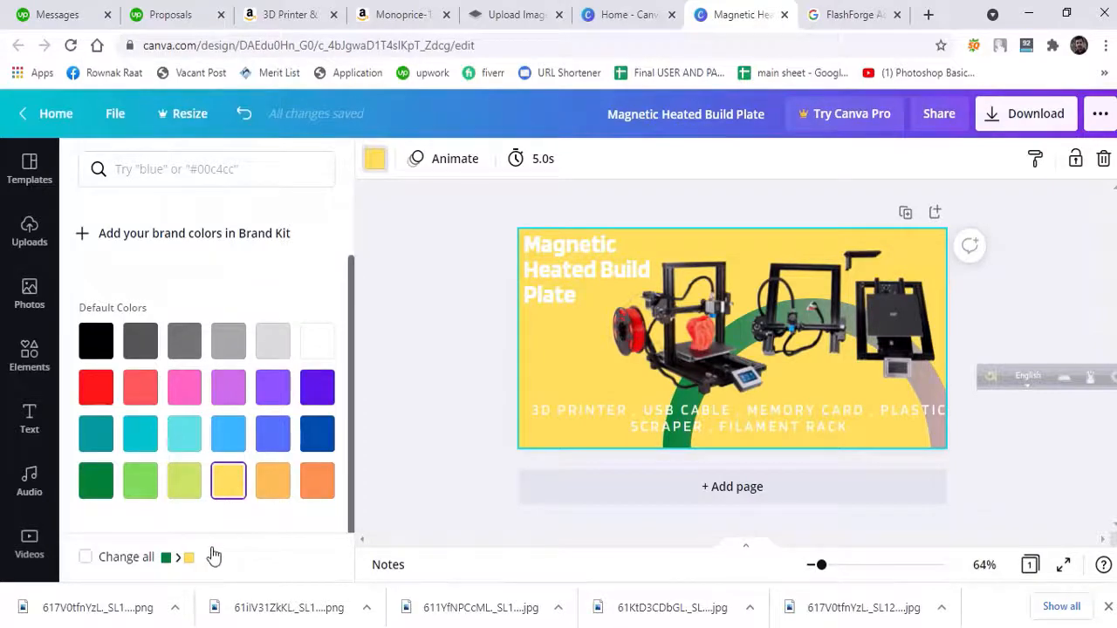
left_click(197, 493)
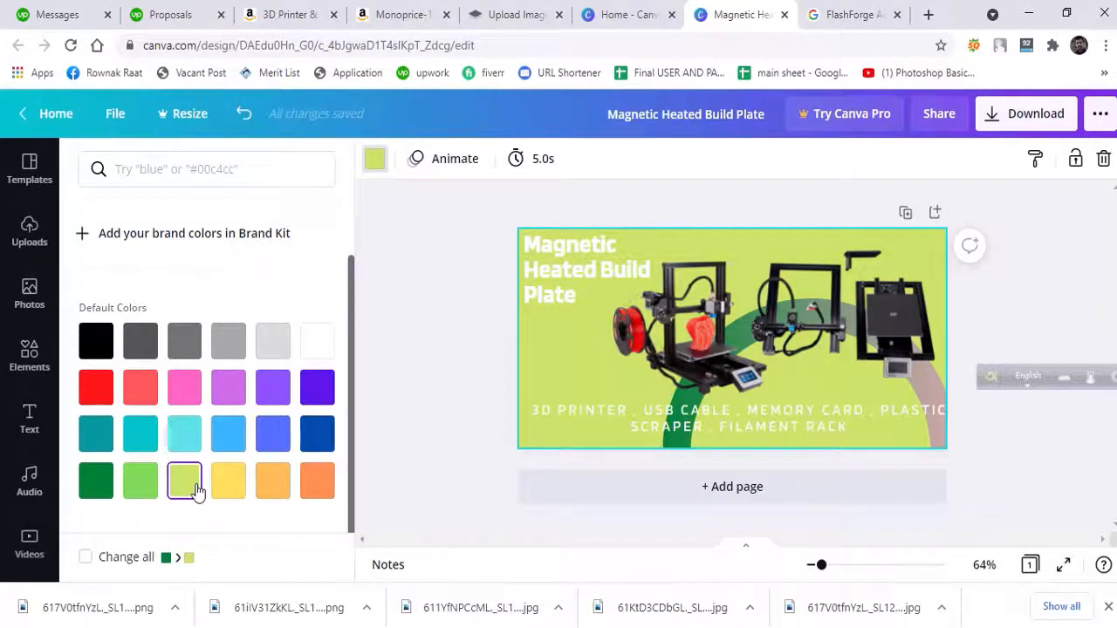
Enlarge the frame-and-plate cut-out slightly to about 398 × 308 and shift the printer cut-out slightly left and down
left_click(824, 335)
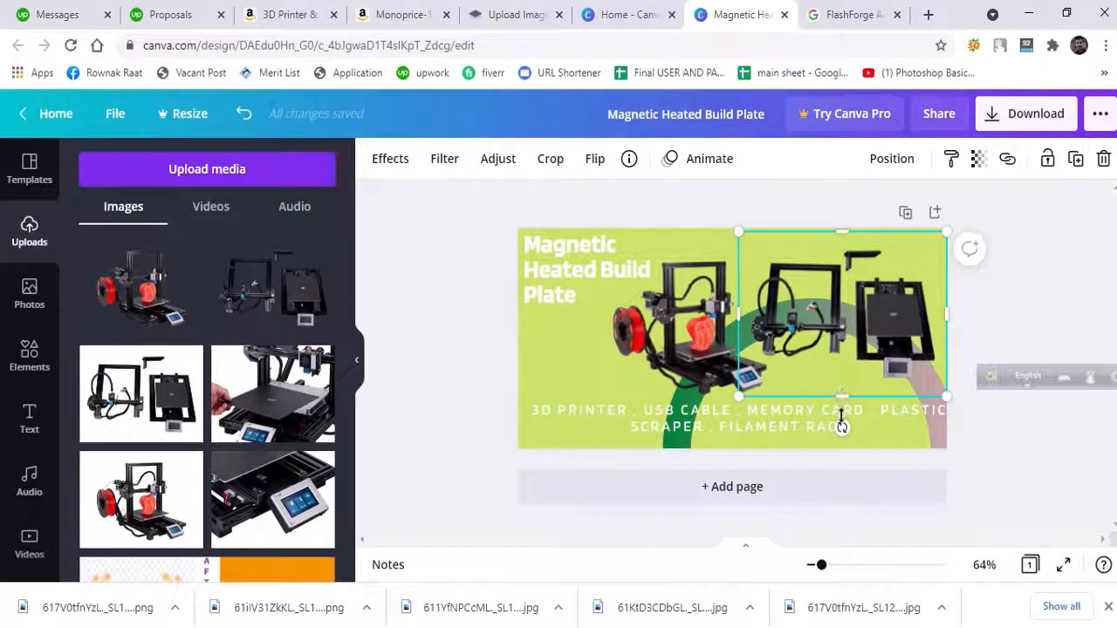
mouse_move(841, 397)
left_mouse_down()
mouse_move(840, 419)
mouse_move(838, 404)
left_mouse_up()
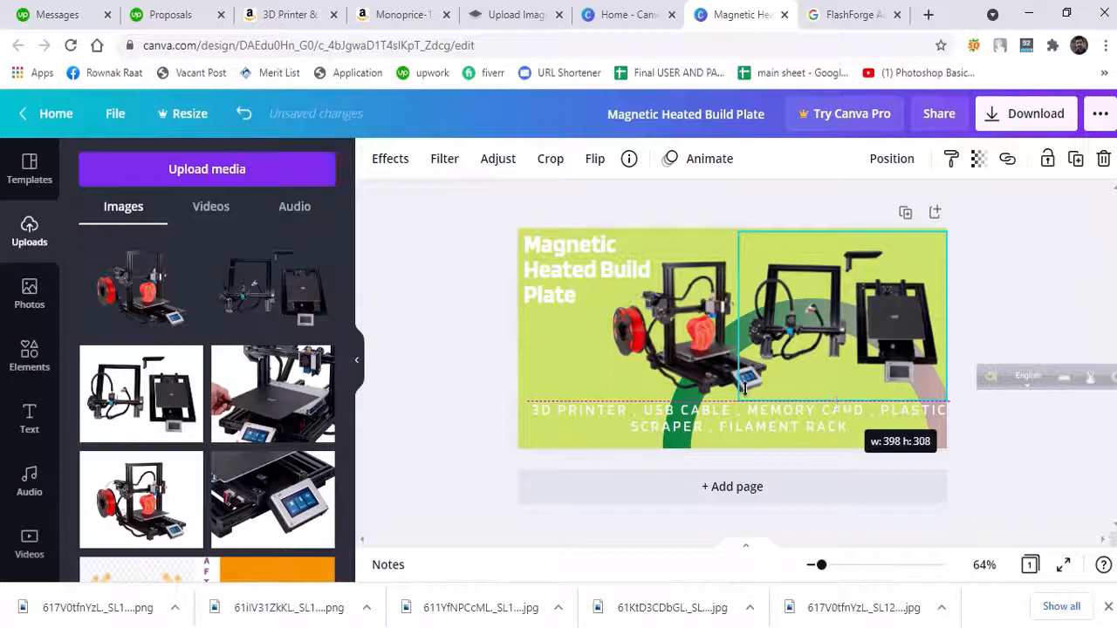
left_click_drag(744, 388, 745, 388)
left_click(715, 365)
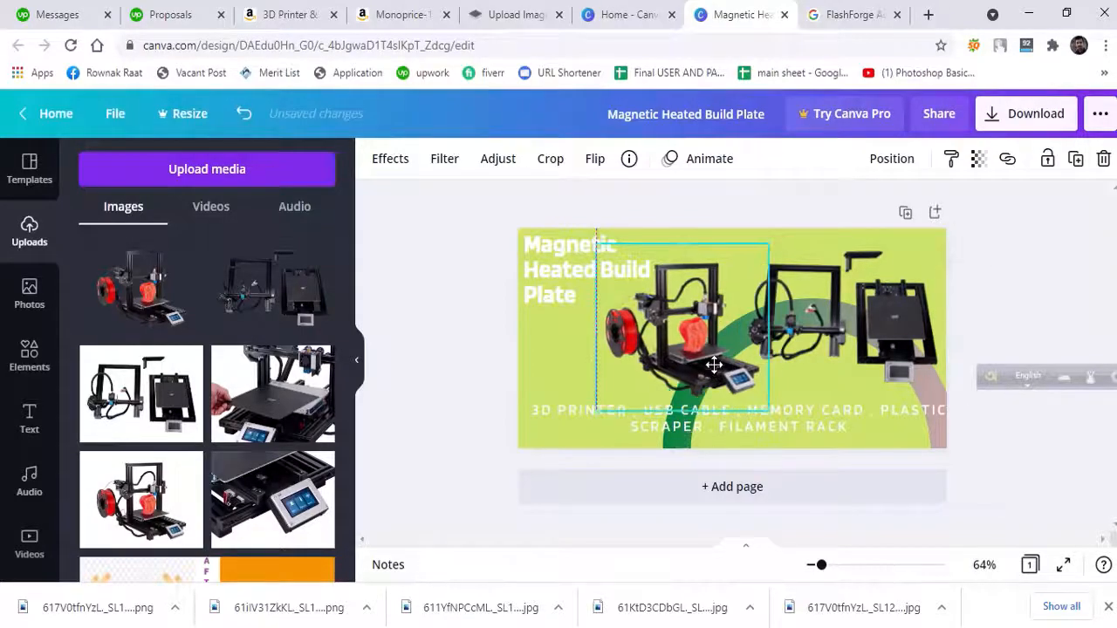
left_click(816, 344)
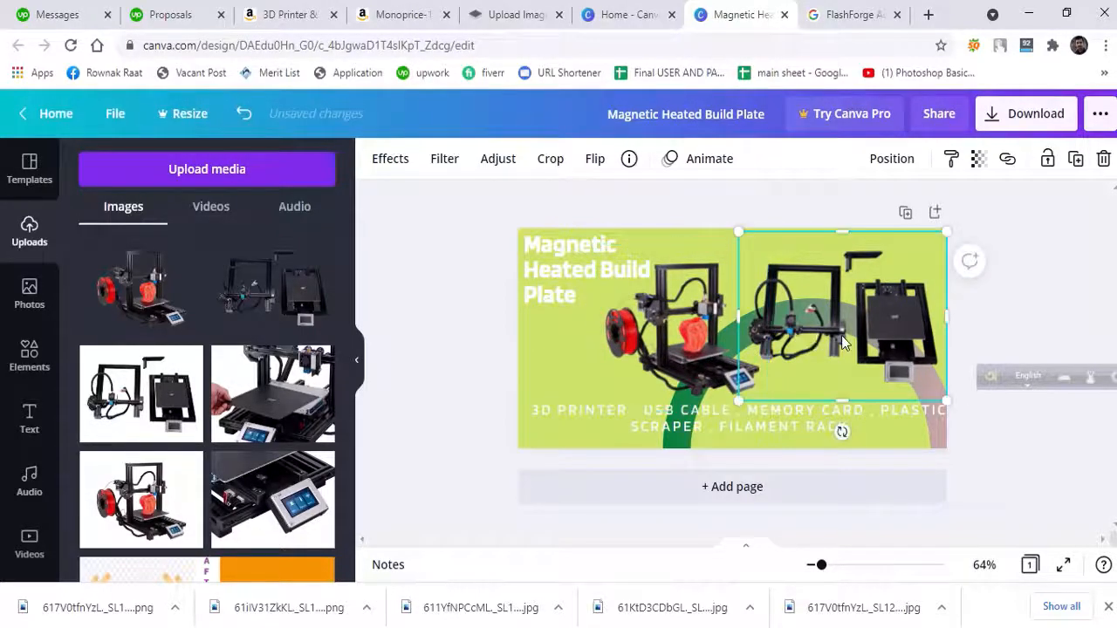
left_click_drag(840, 343, 837, 337)
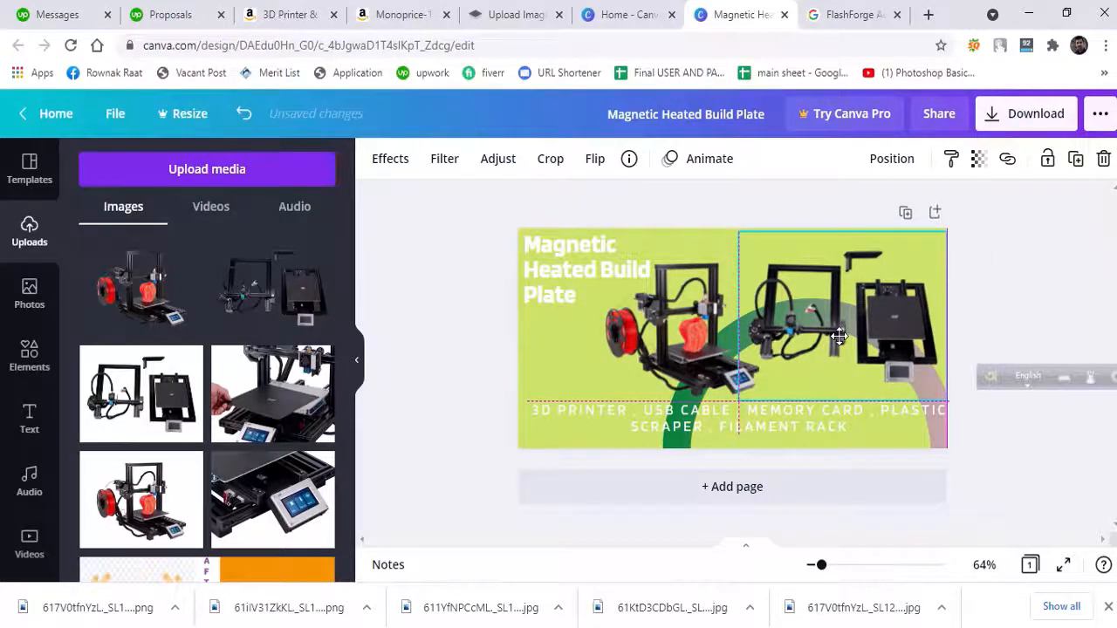
left_click(998, 454)
Recolour the component text at the banner's lower edge black after trying red
left_click(534, 421)
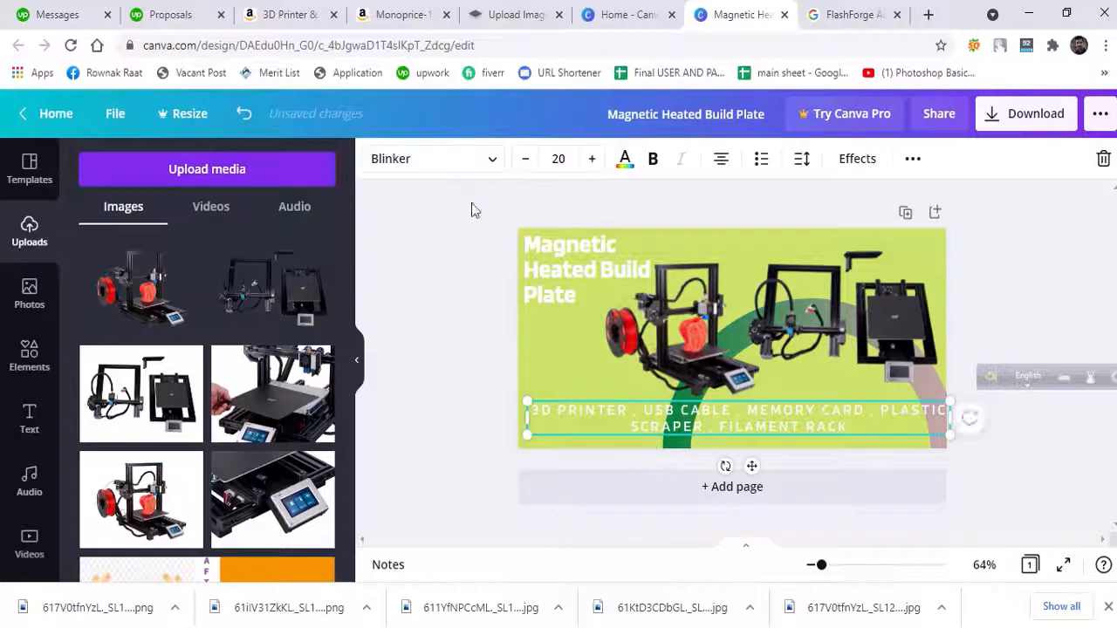
left_click(623, 161)
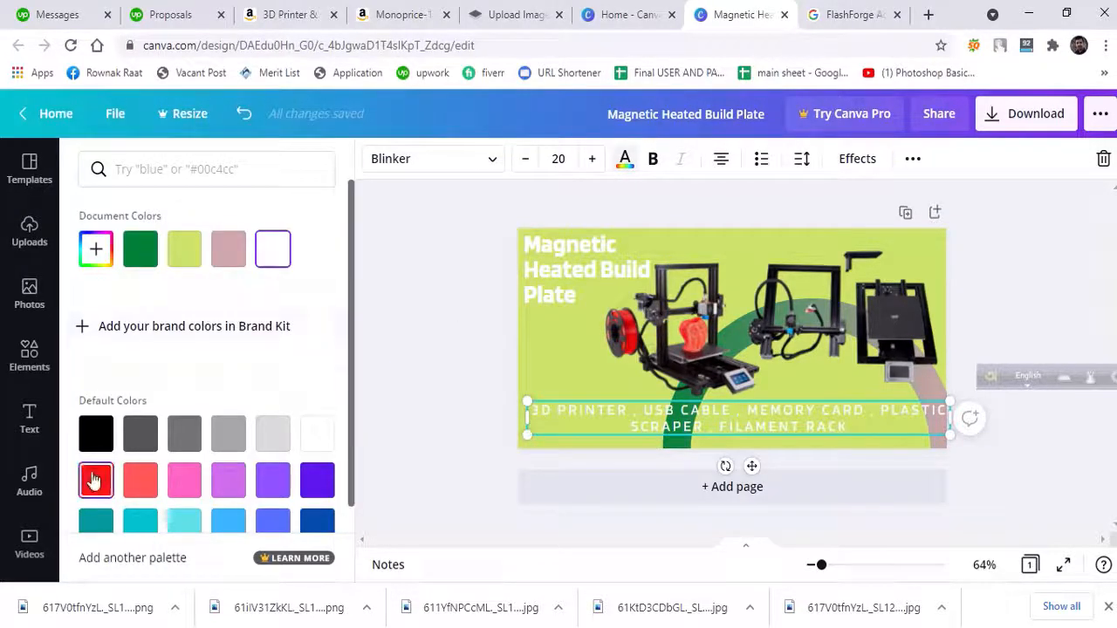
left_click(94, 480)
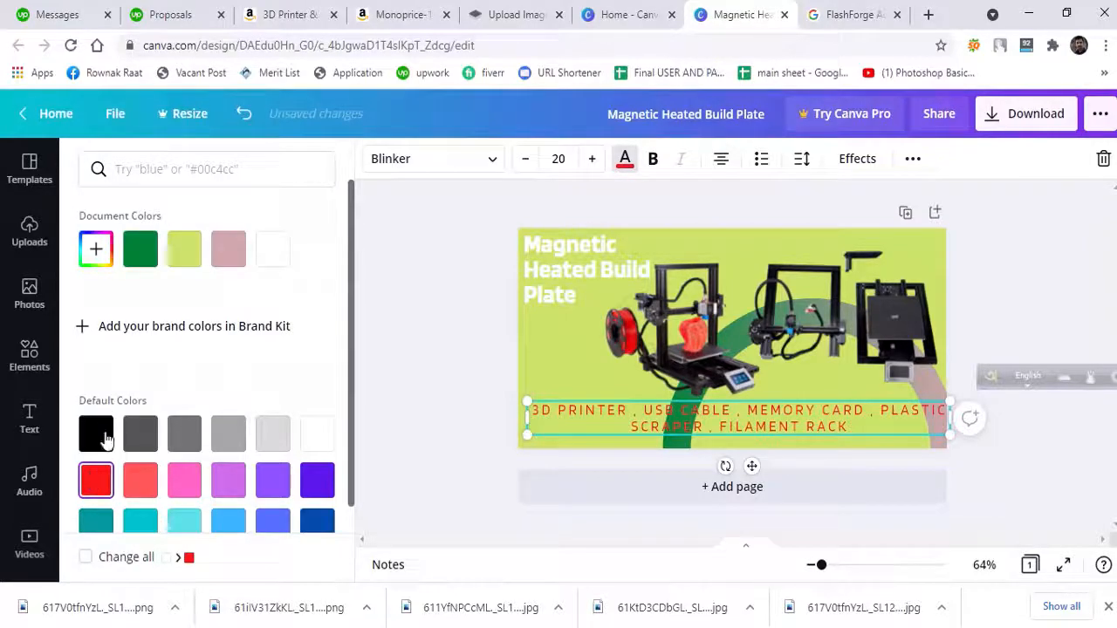
left_click(103, 435)
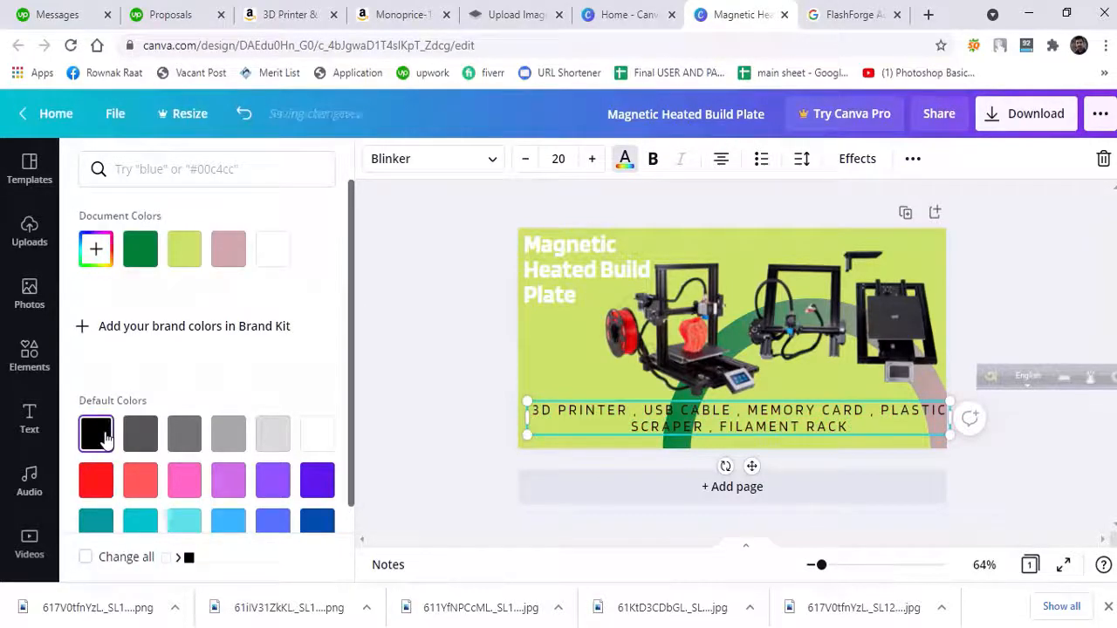
left_click(611, 276)
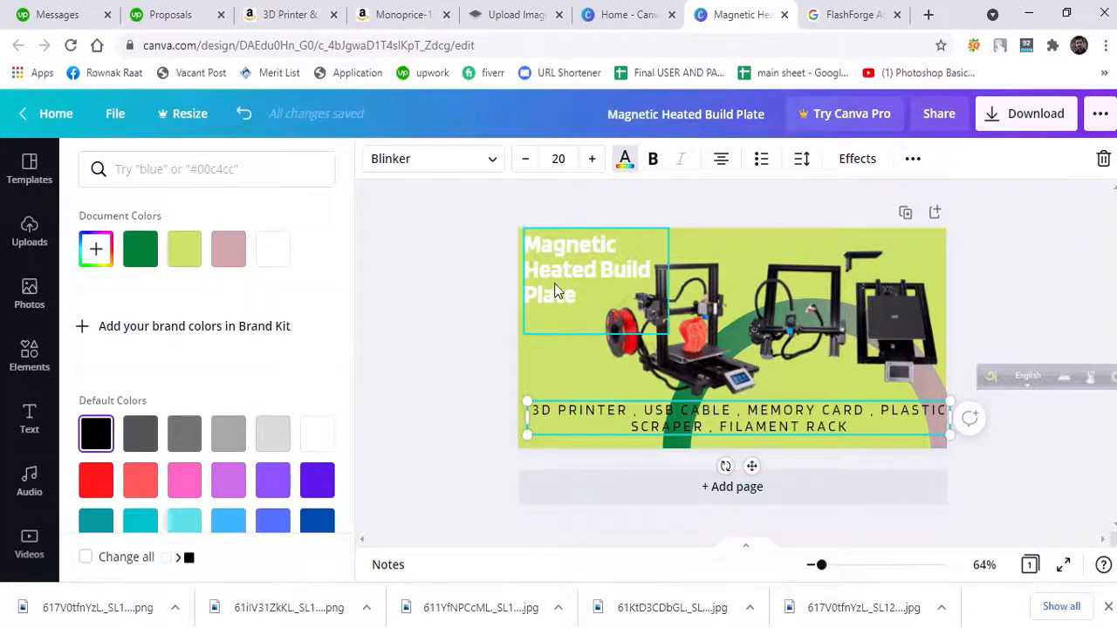
left_click(610, 262)
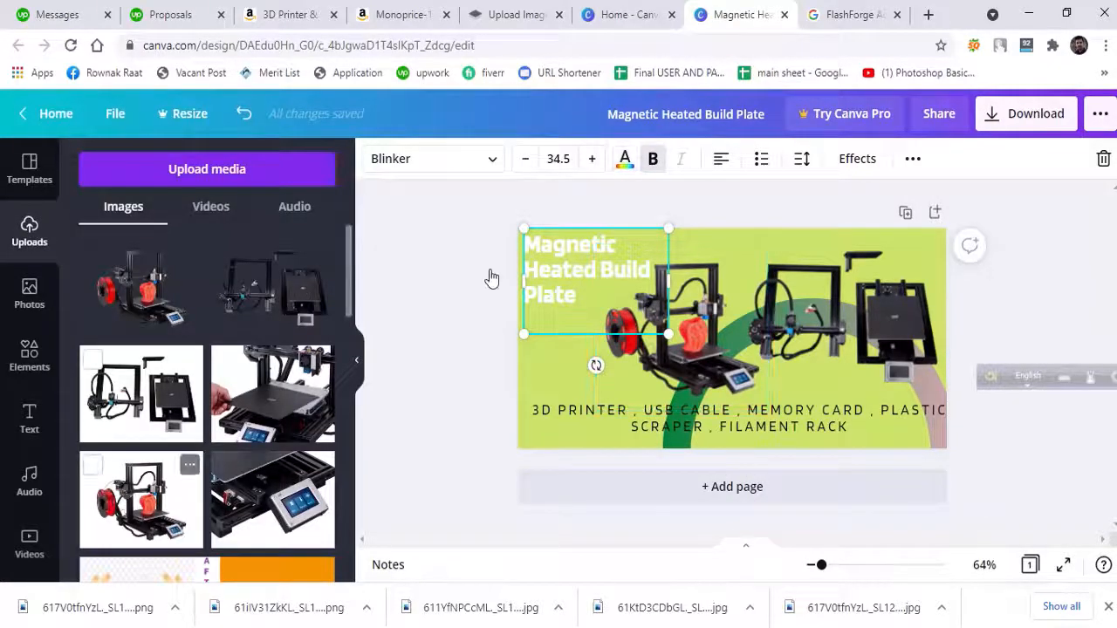
Set the page background to the document's dusty pink after trying two shades of purple
left_click(719, 241)
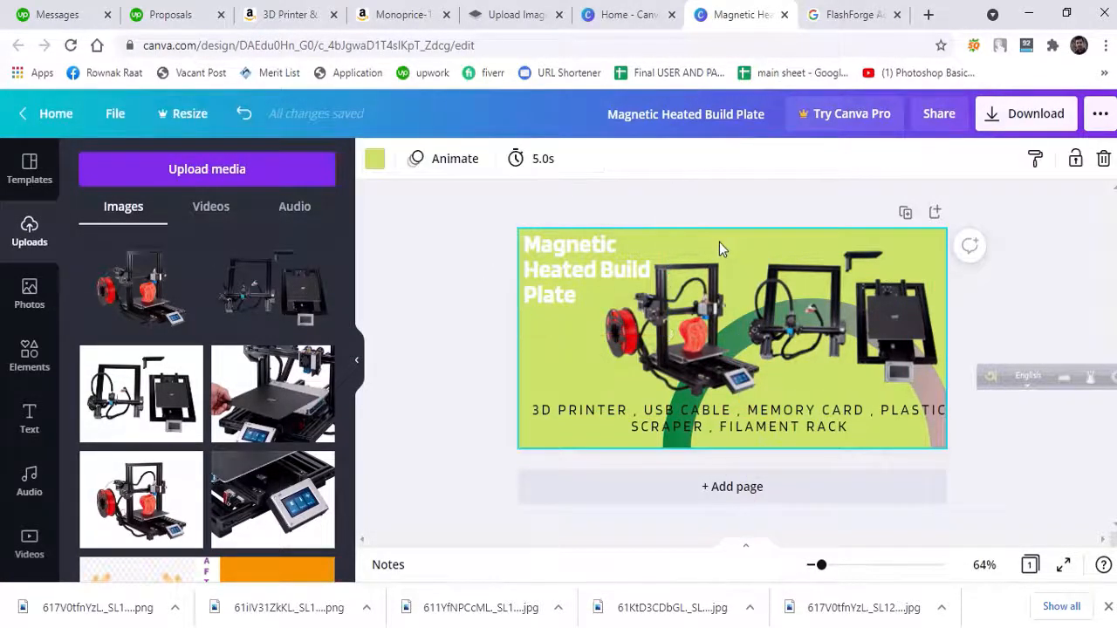
left_click(375, 161)
left_click(309, 487)
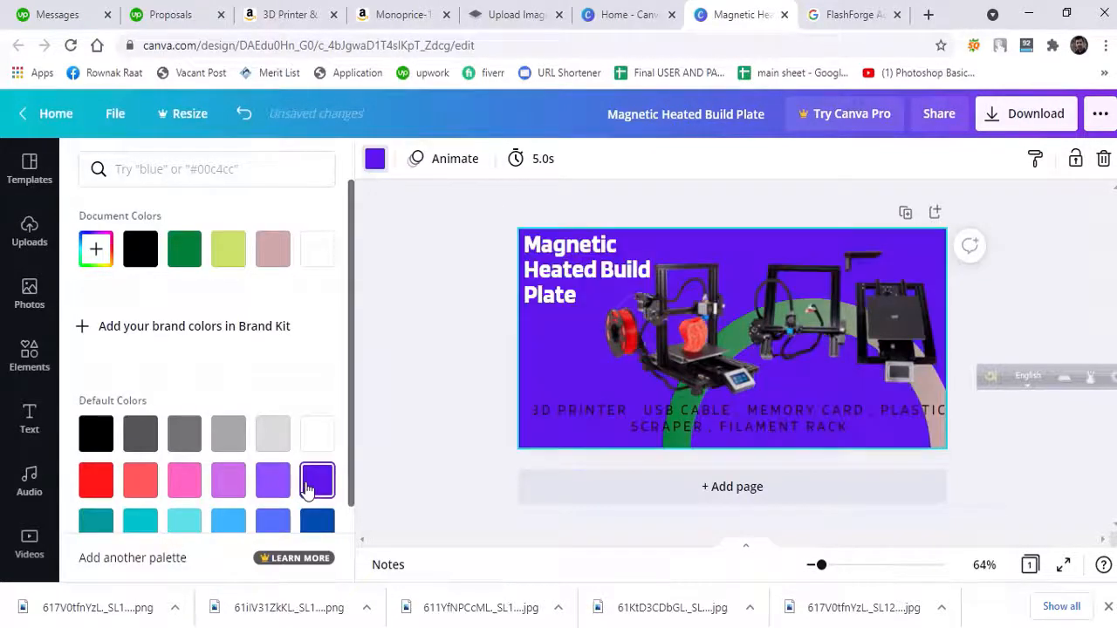
left_click(276, 491)
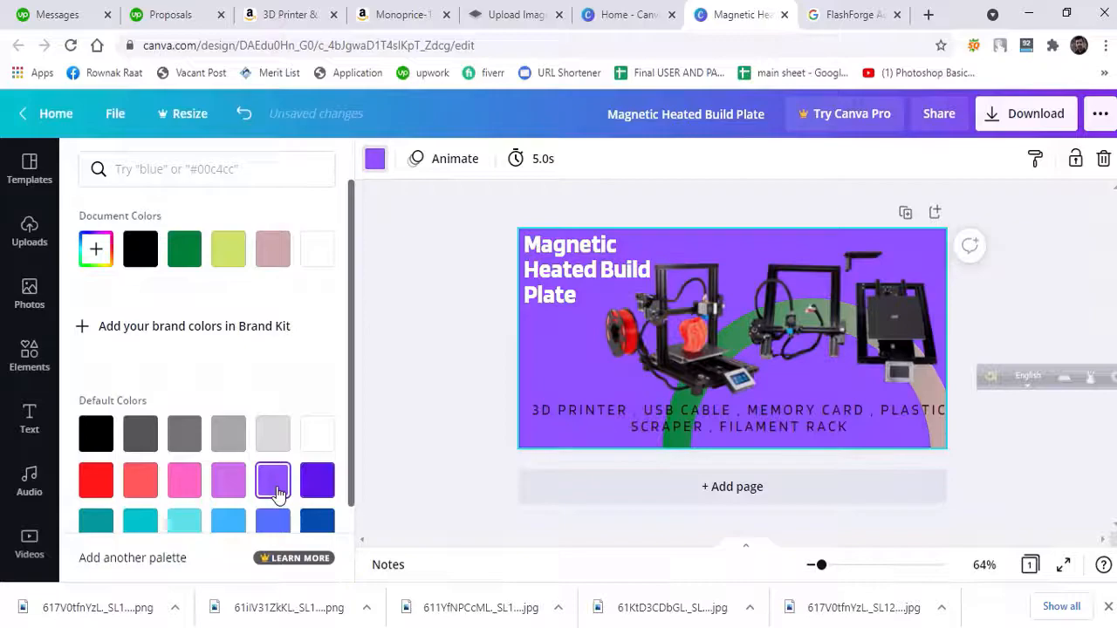
scroll(274, 491, "down", 2)
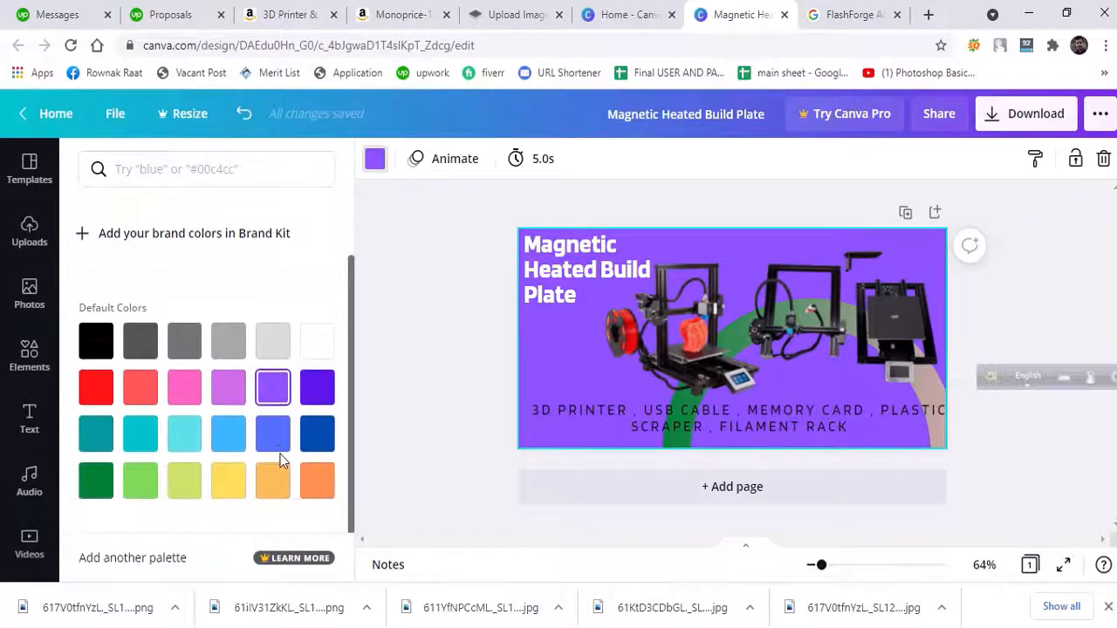
scroll(281, 454, "up", 2)
left_click(273, 251)
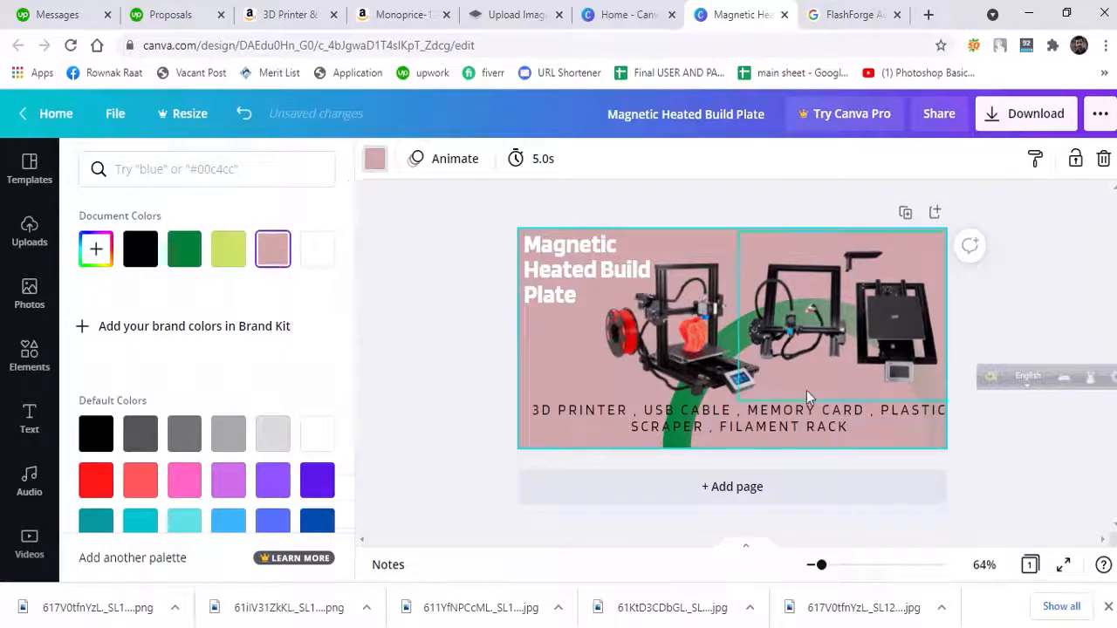
Shift the frame-and-plate cut-out slightly left, away from the banner's right edge
left_click(836, 350)
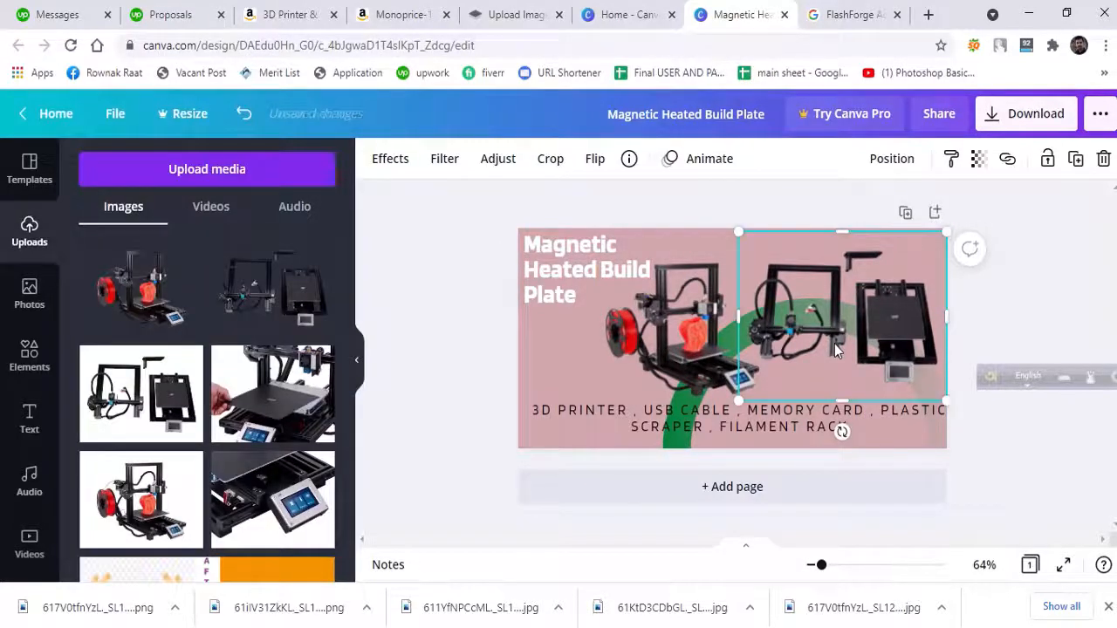
left_click_drag(836, 350, 1013, 439)
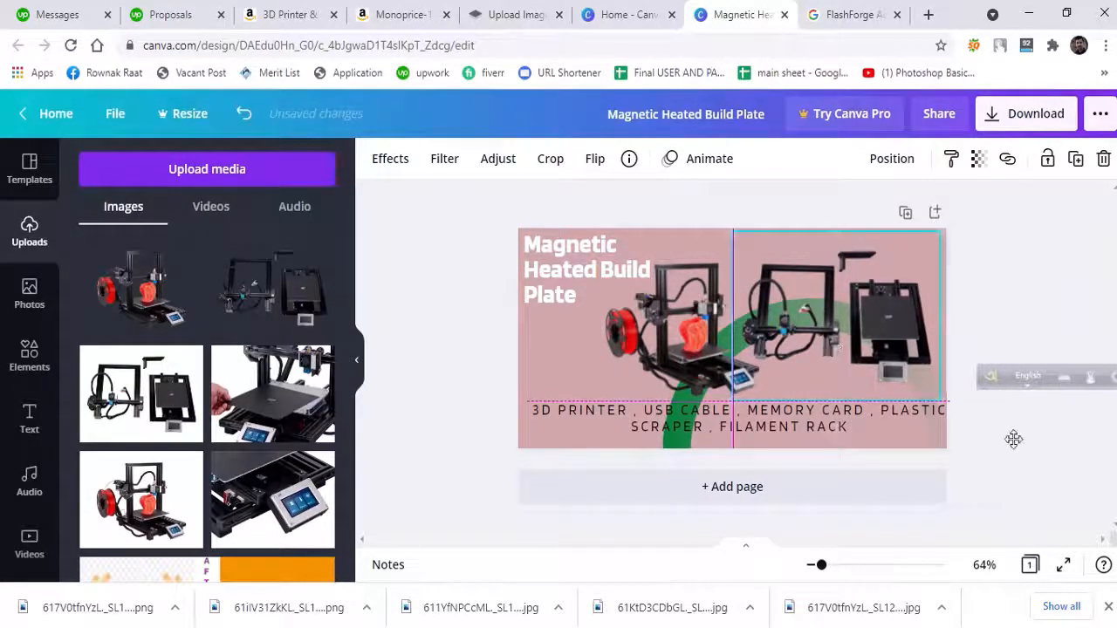
left_click(1062, 448)
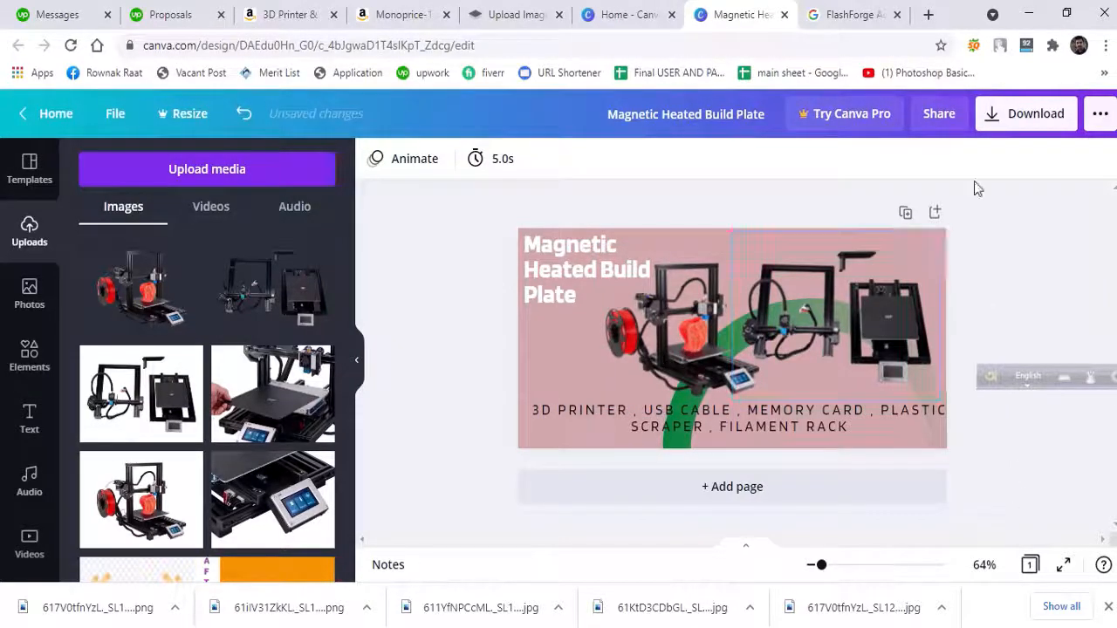
Download the finished banner as a PNG file
left_click(1012, 123)
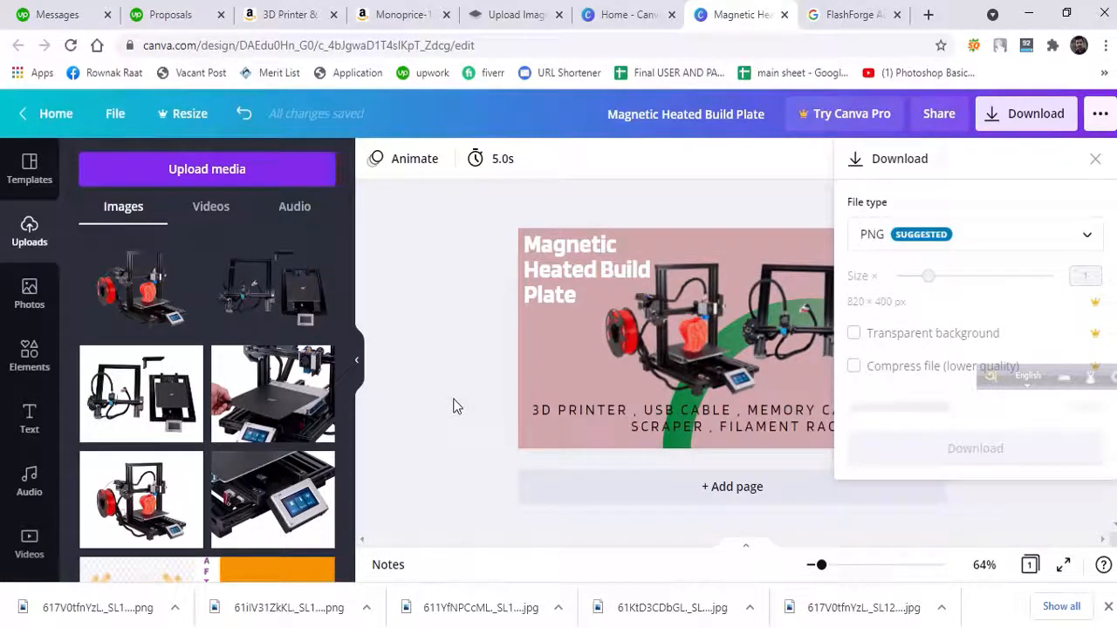
left_click(950, 248)
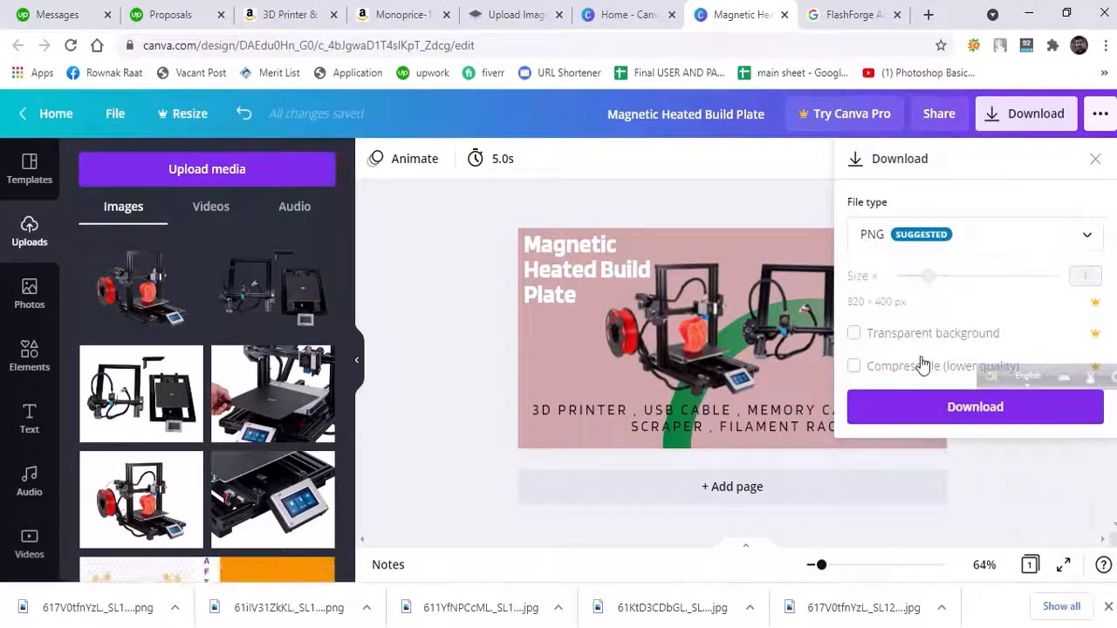
key("Escape")
left_click(906, 242)
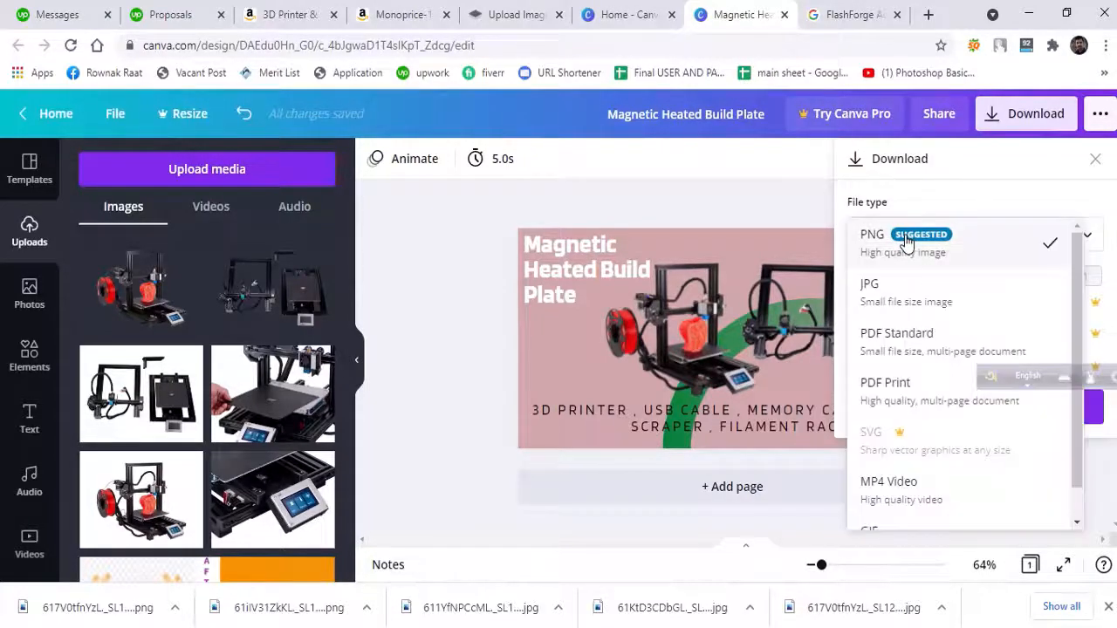
left_click(793, 528)
left_click(953, 416)
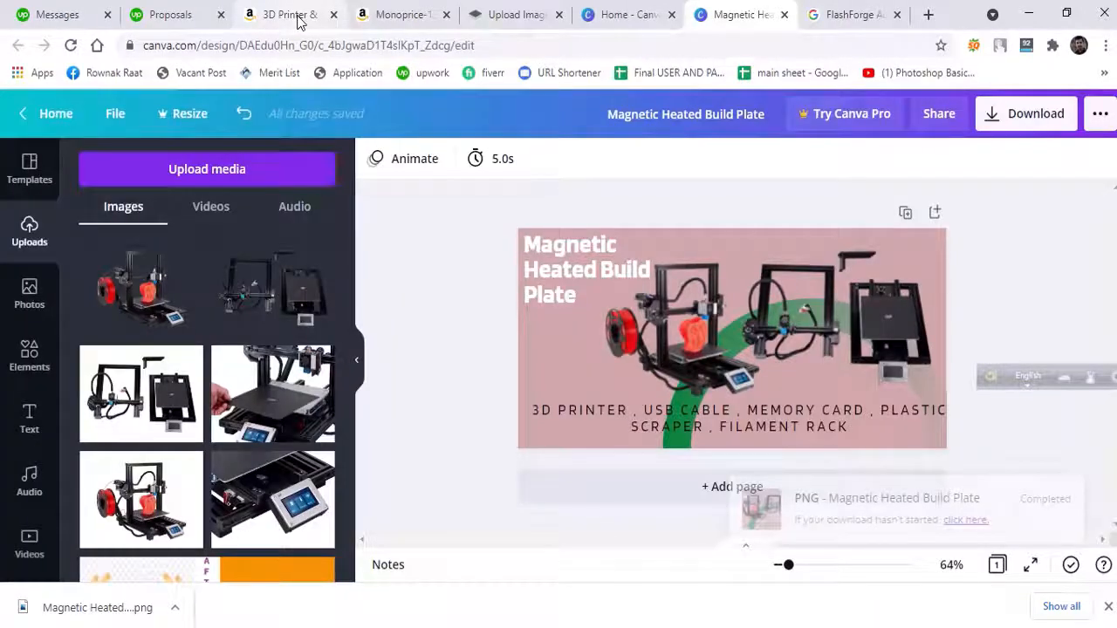
Review the Amazon printer listing, the Google image results and the remove.bg cut-out, and return to the Canva banner
left_click(296, 19)
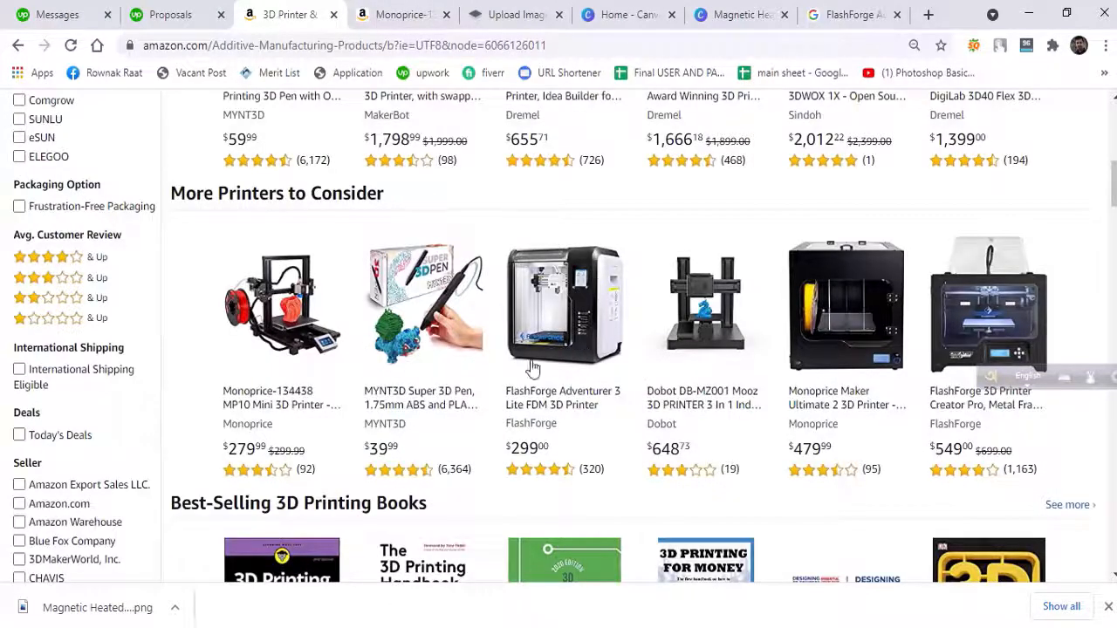
left_click(834, 19)
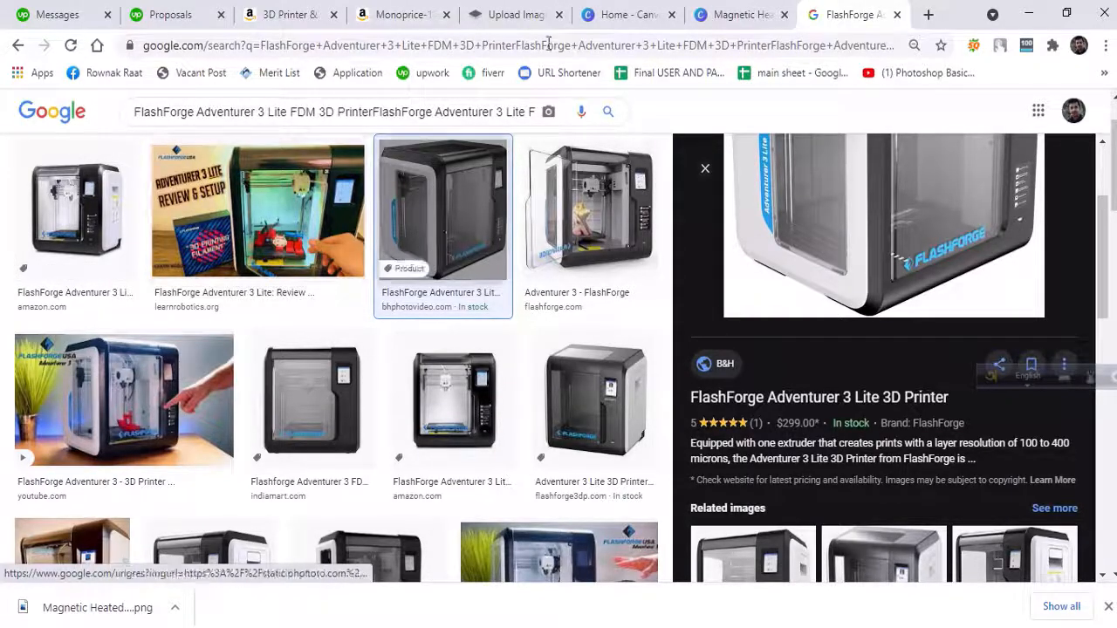
left_click(513, 15)
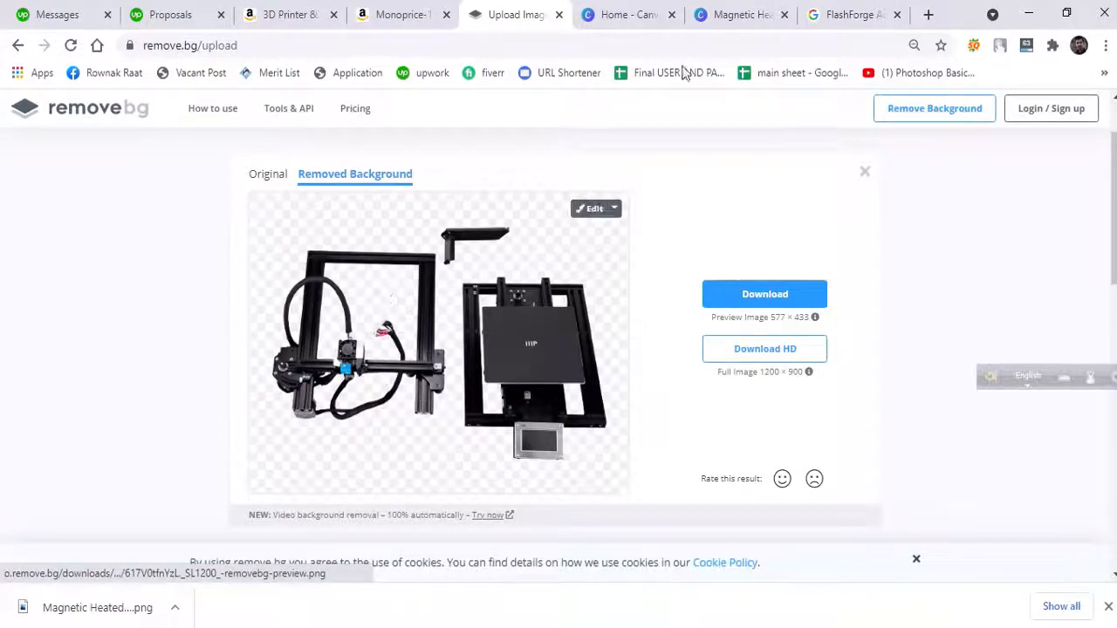
left_click(708, 16)
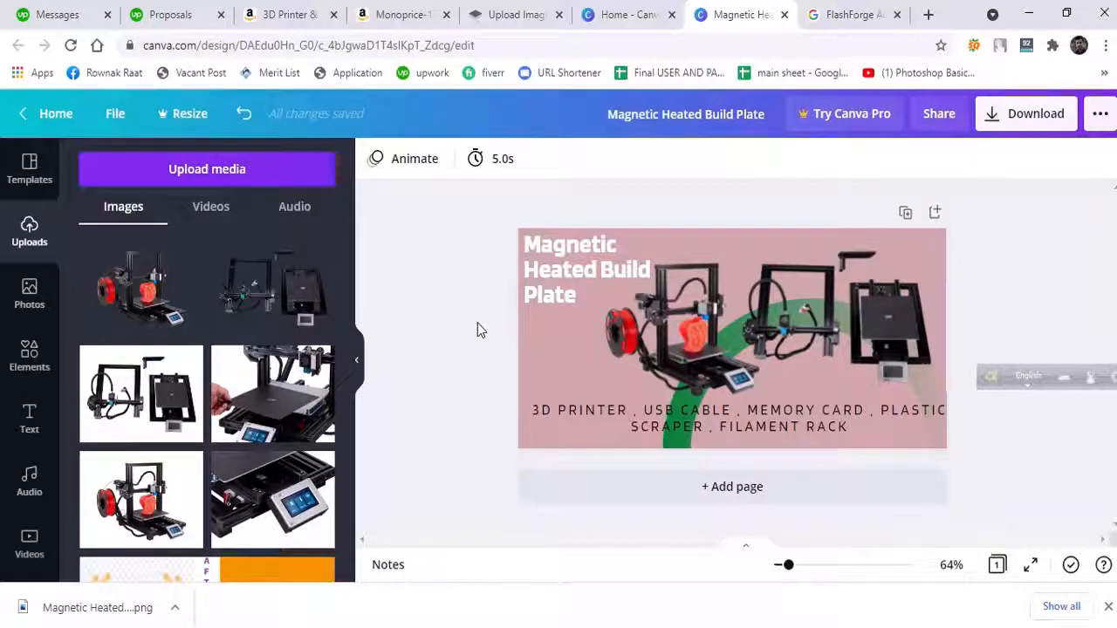
mouse_move(553, 7)
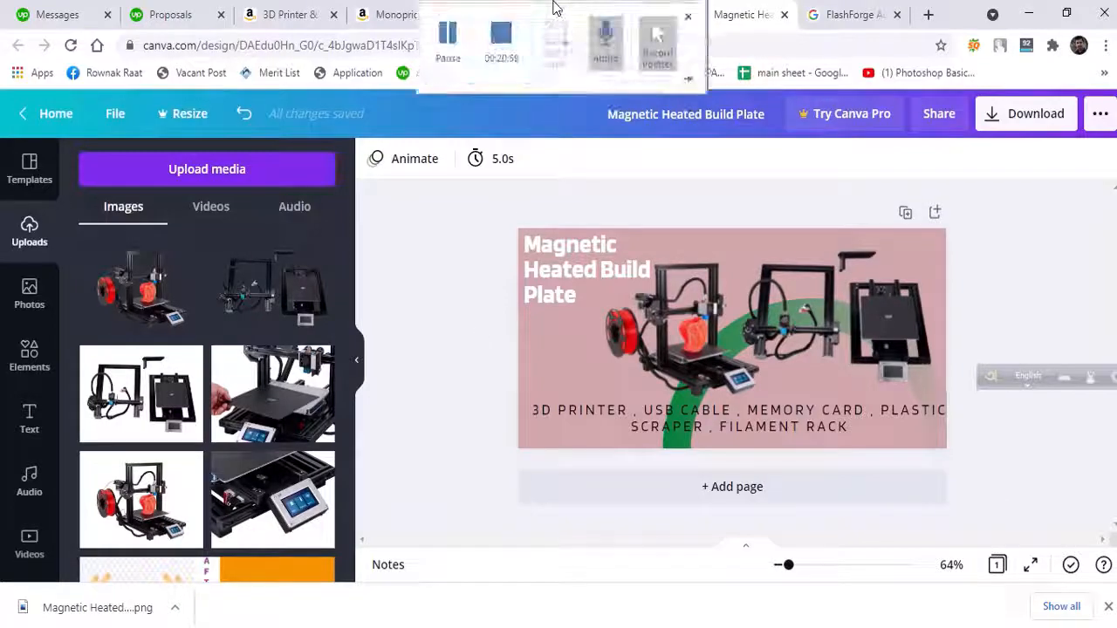